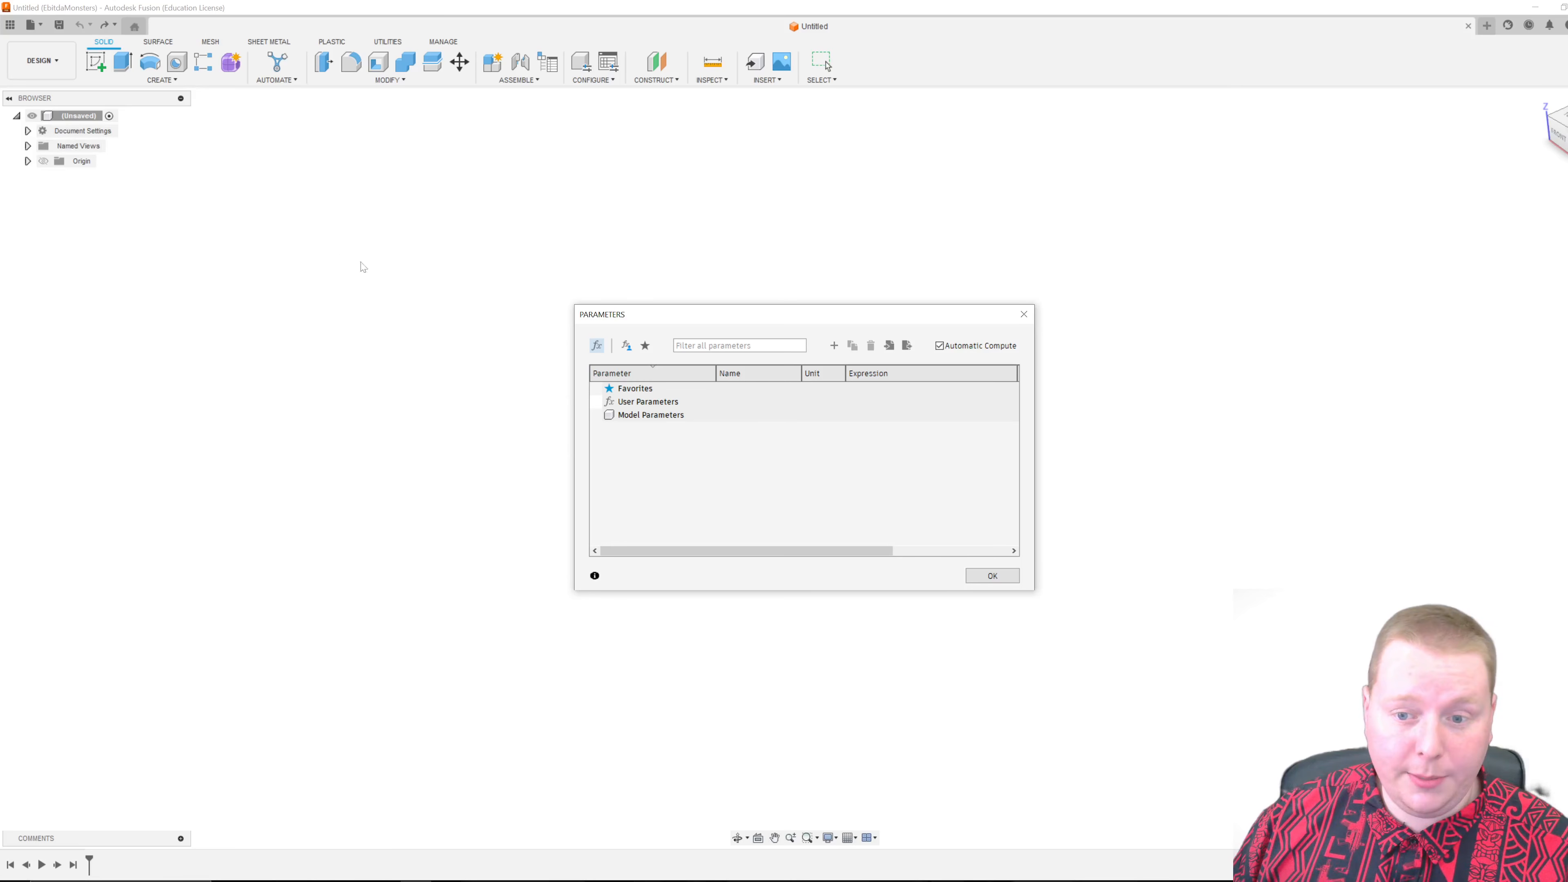
Add a user parameter named MajorDiameter in mm with the expression 250.
left_click(833, 346)
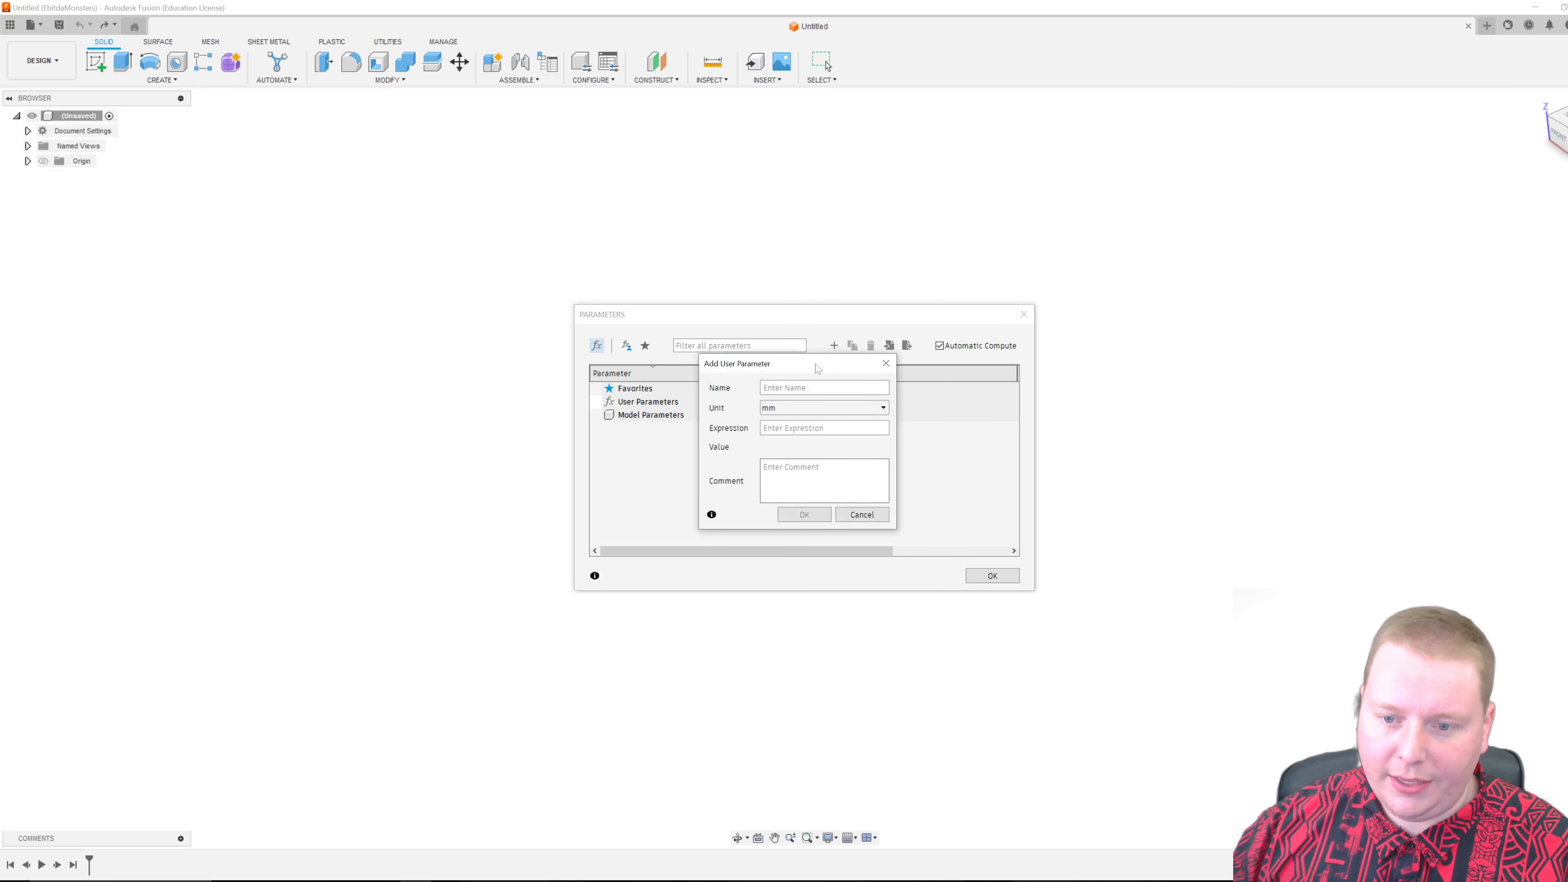
type("MajorDiameter")
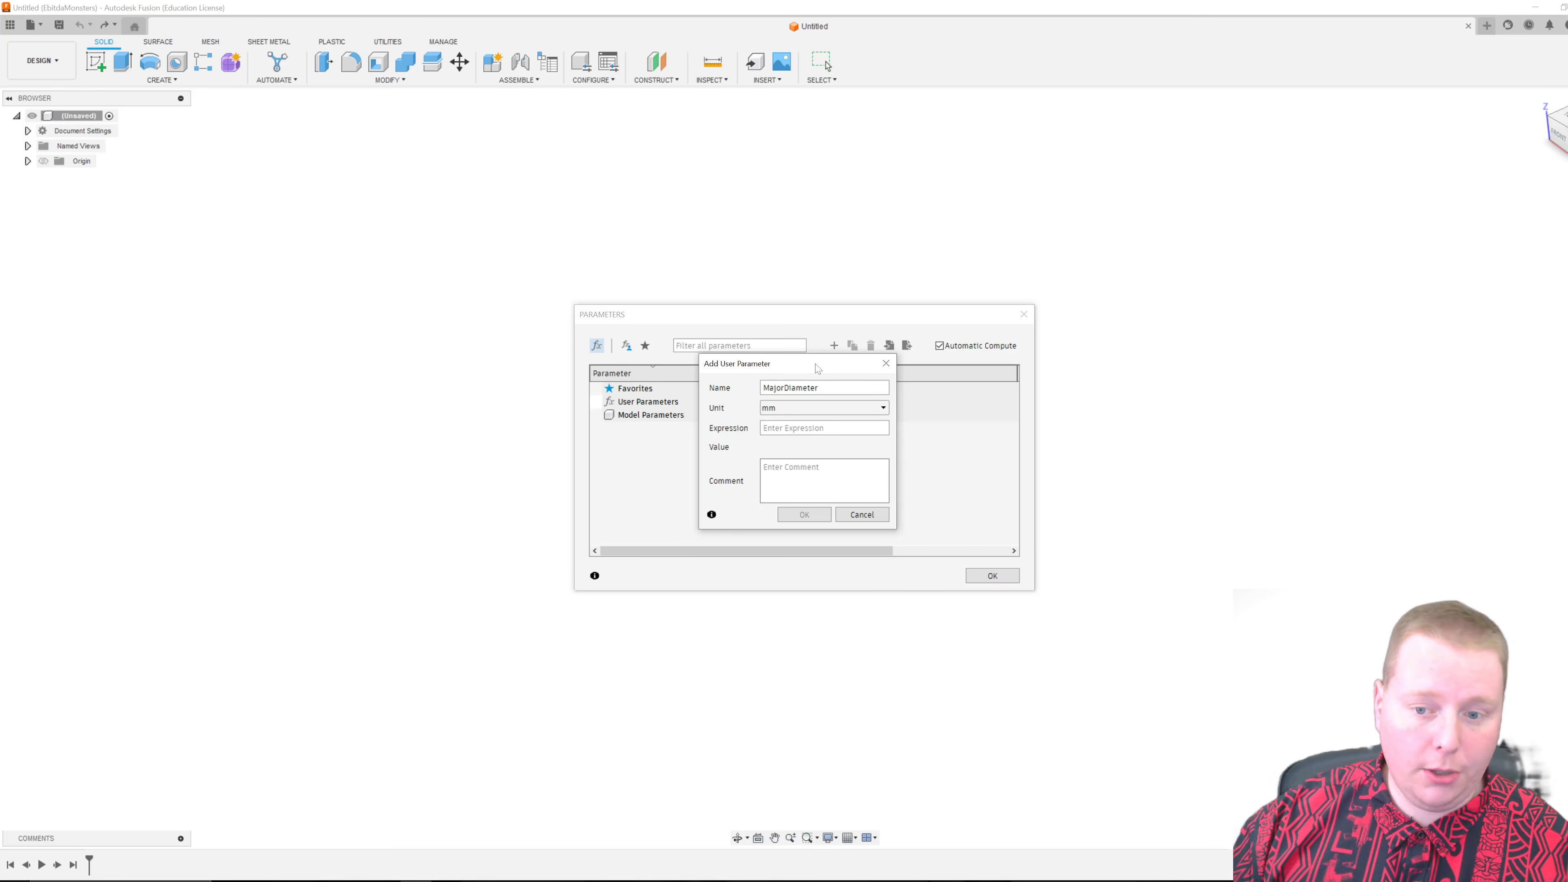
type("256")
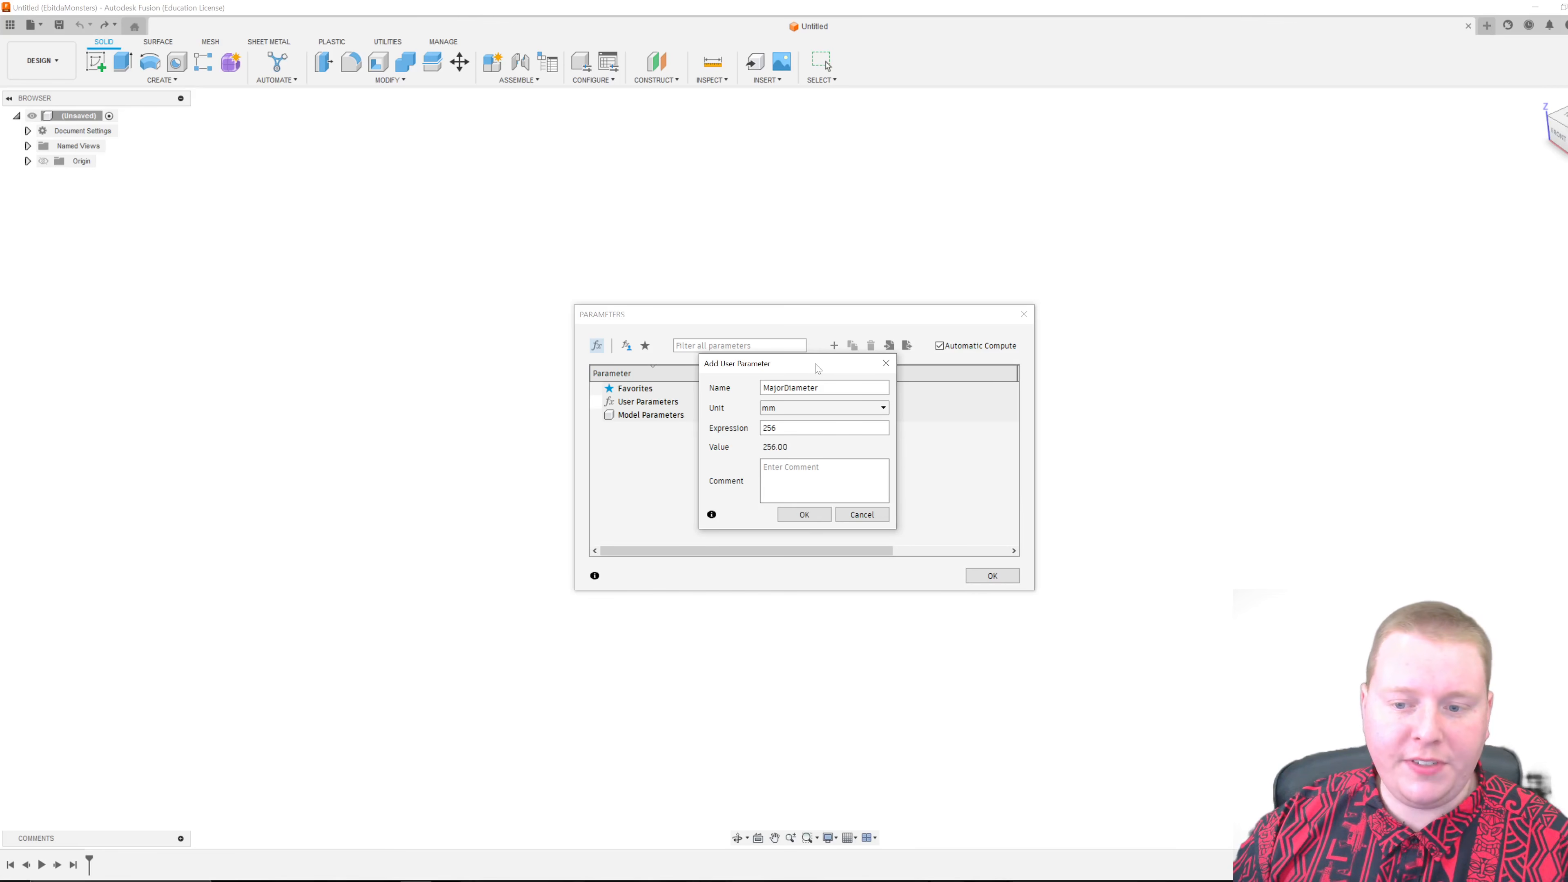
key("BackSpace")
type("0")
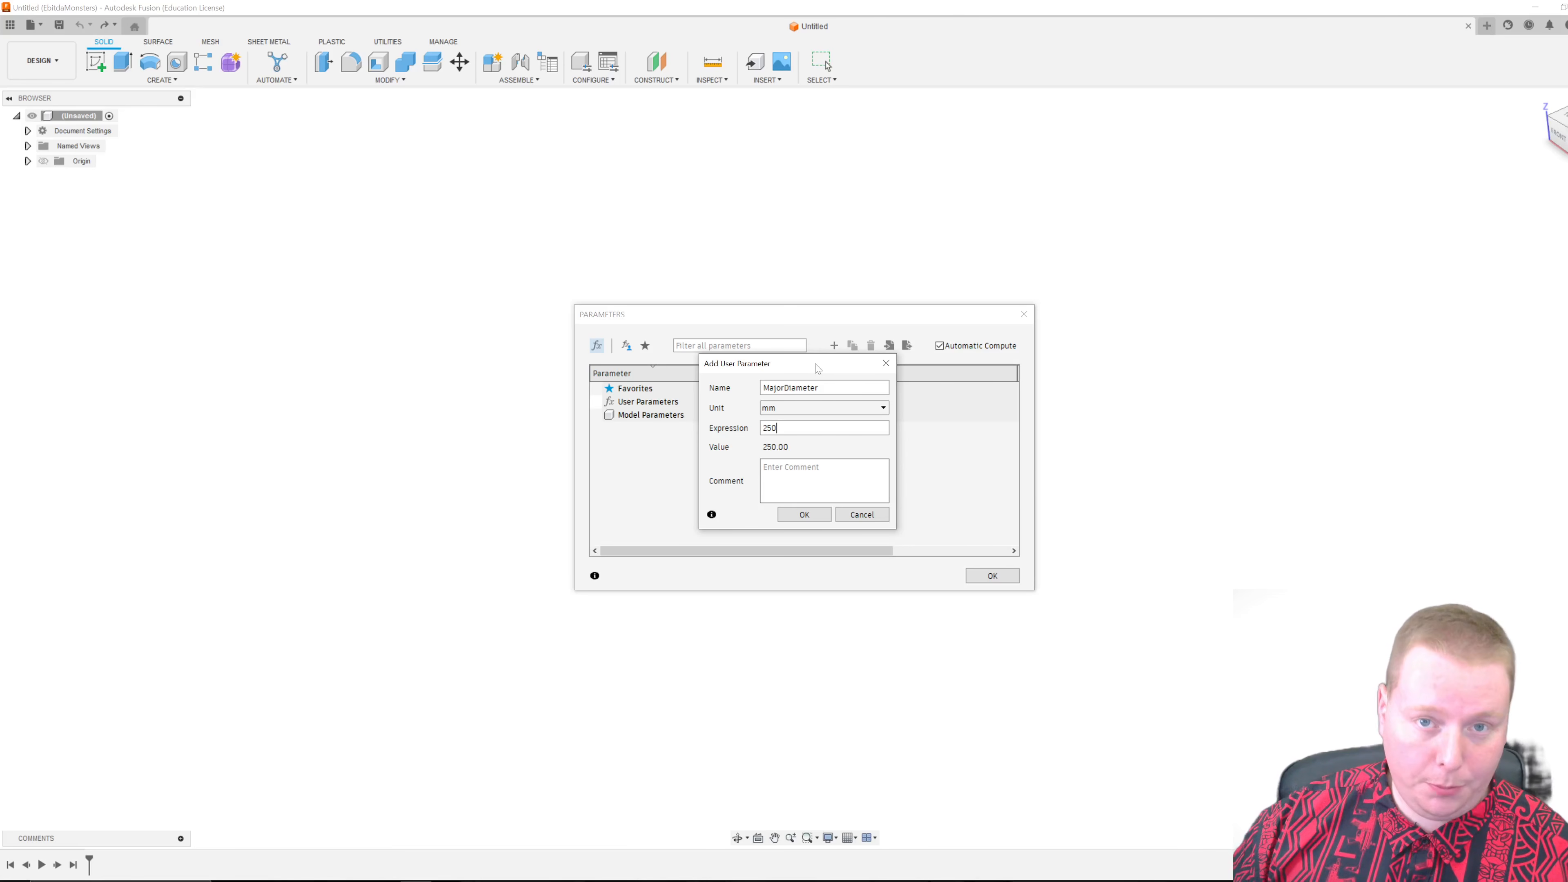
key("Return")
Add a user parameter named MinorDiameter in mm with the expression 100.
left_click(835, 346)
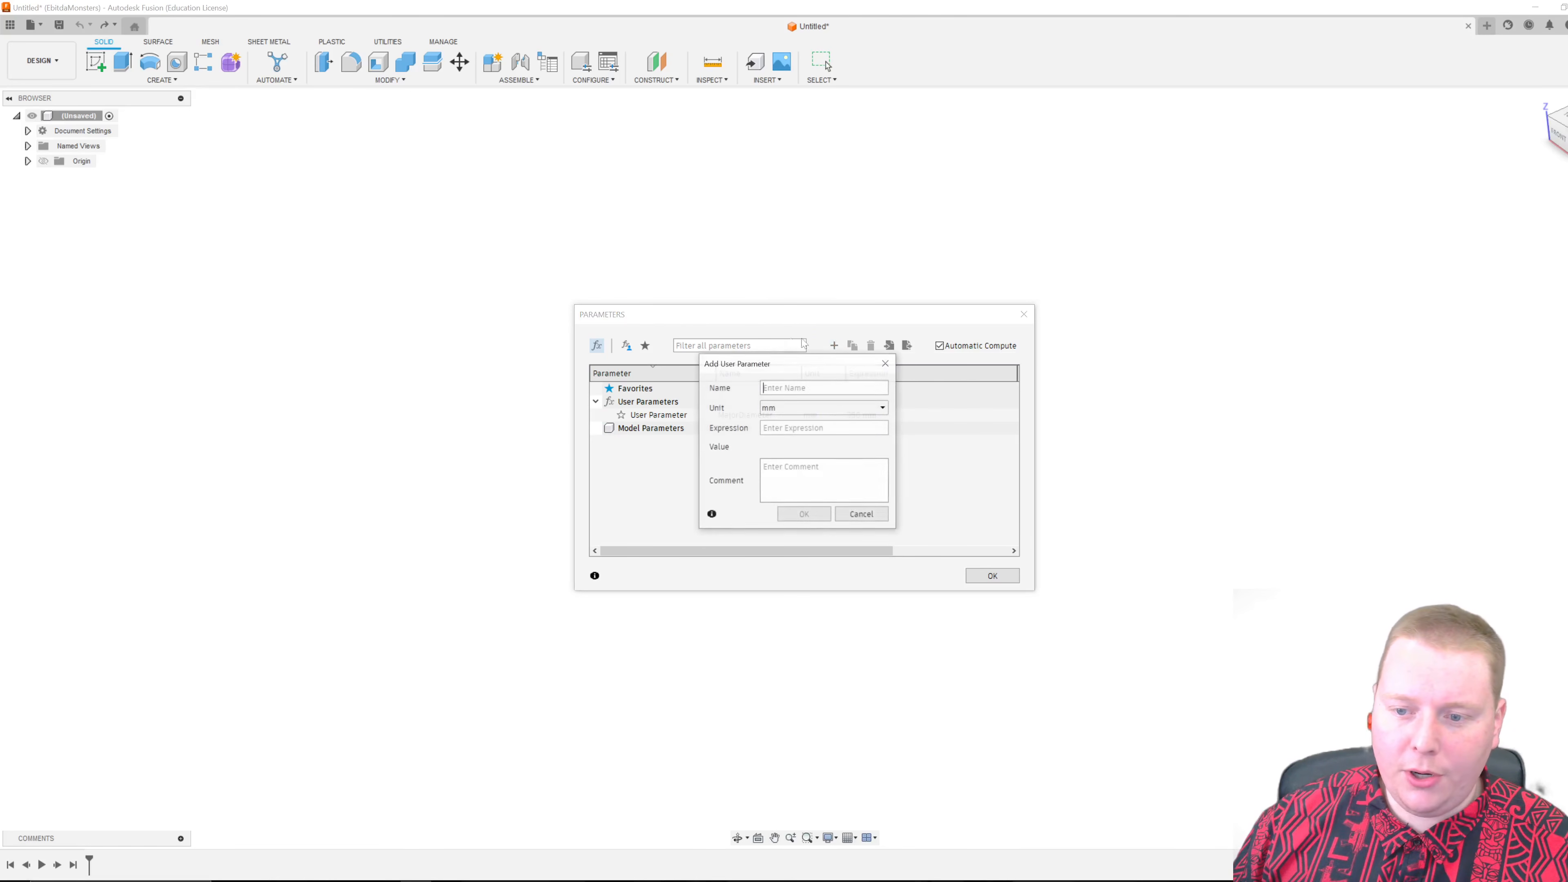
type("MinorDiameter")
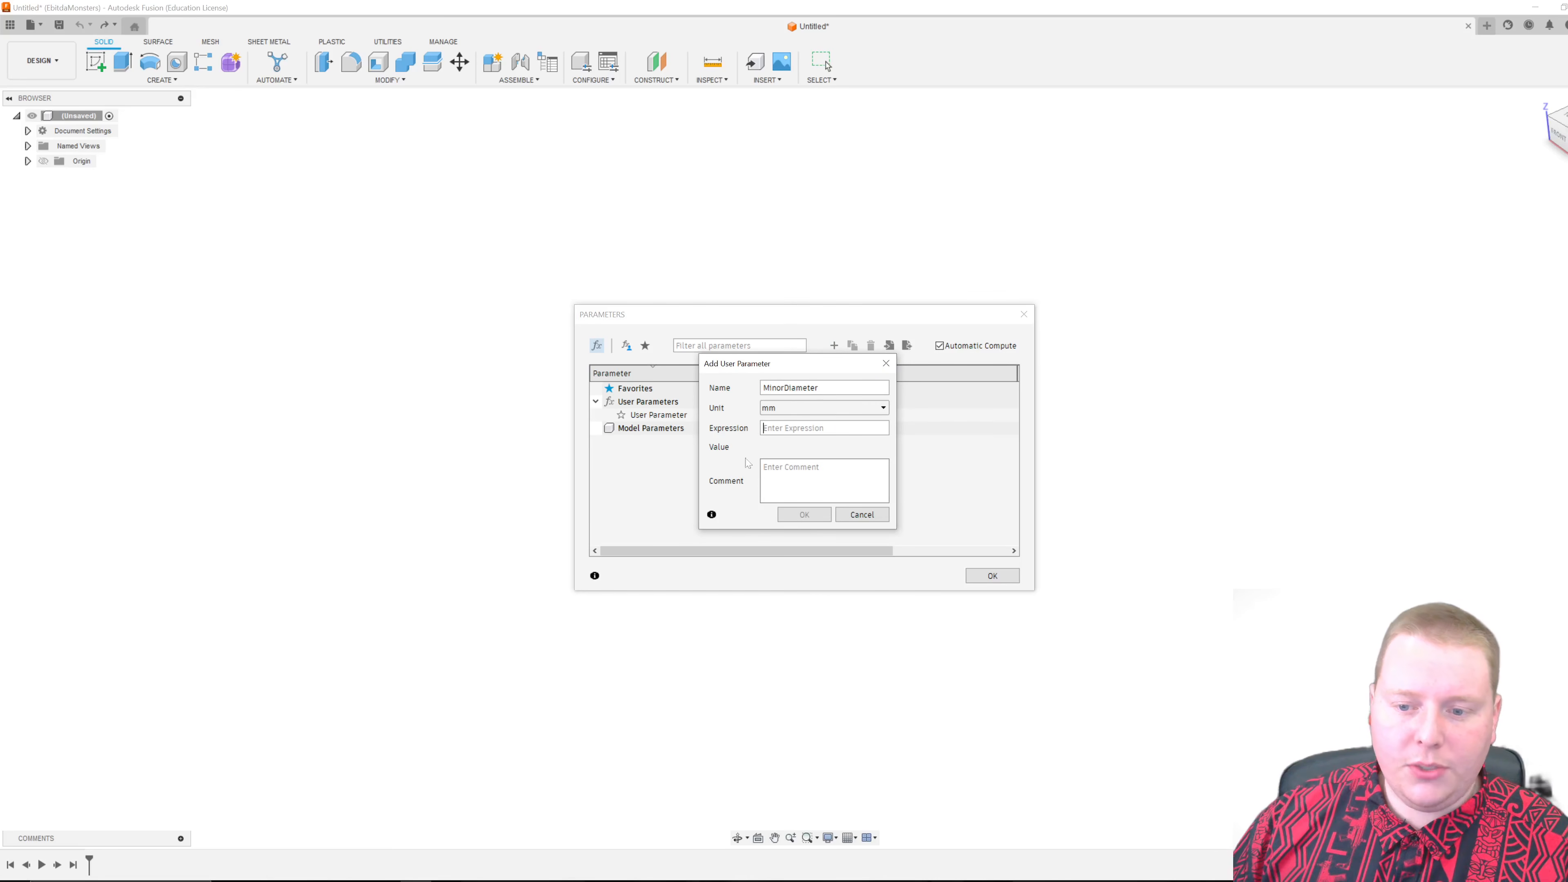
type("100")
left_click(803, 515)
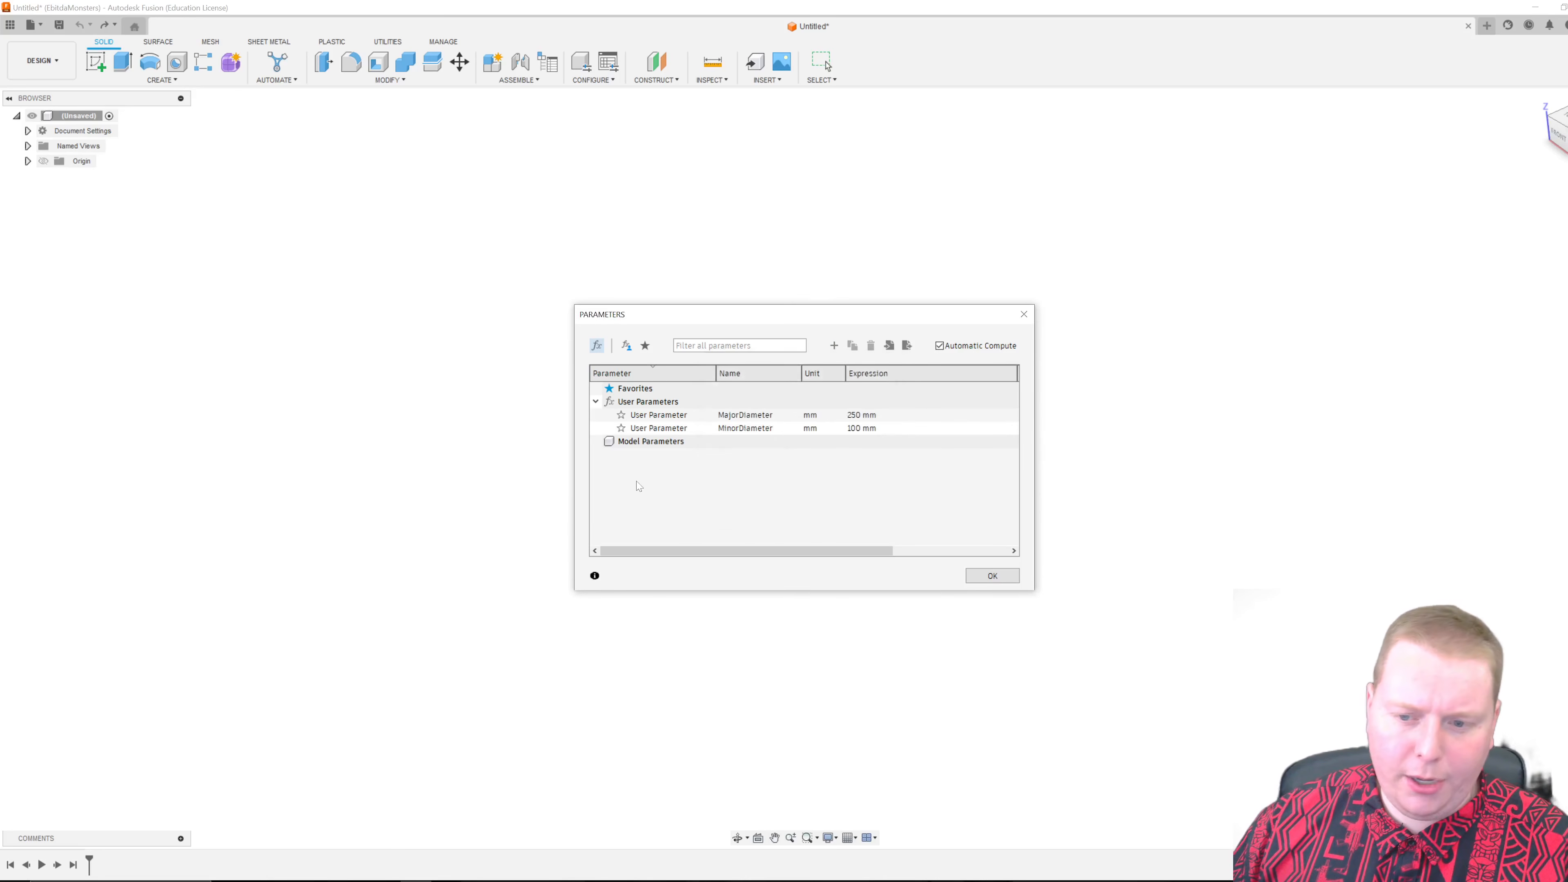
Add a user parameter named Angle, keeping the unit mm, with the expression 100.
left_click(834, 345)
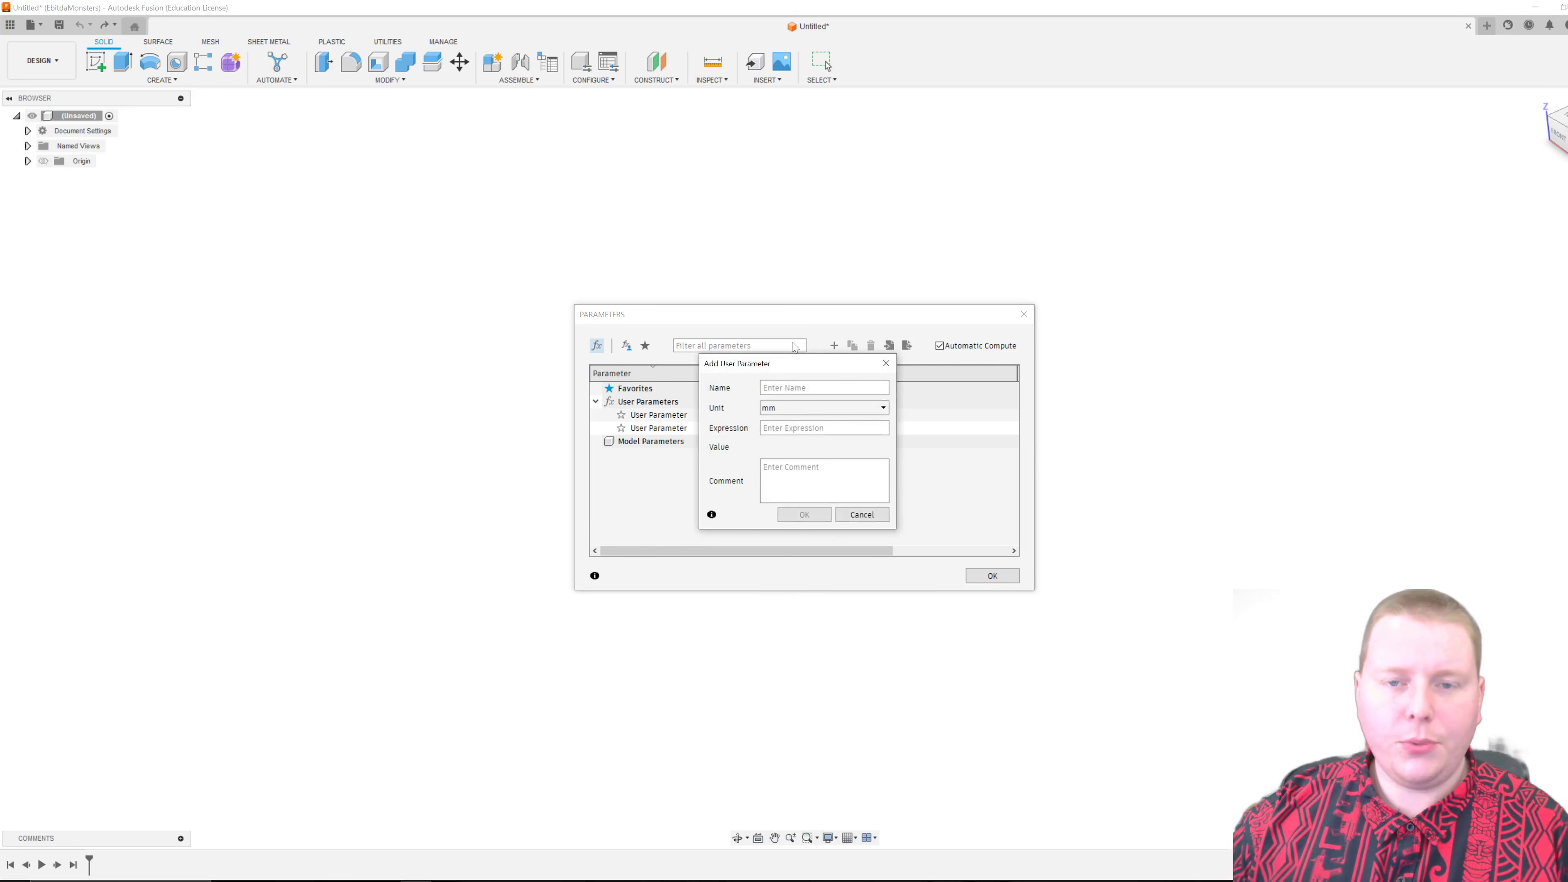
type("Angle")
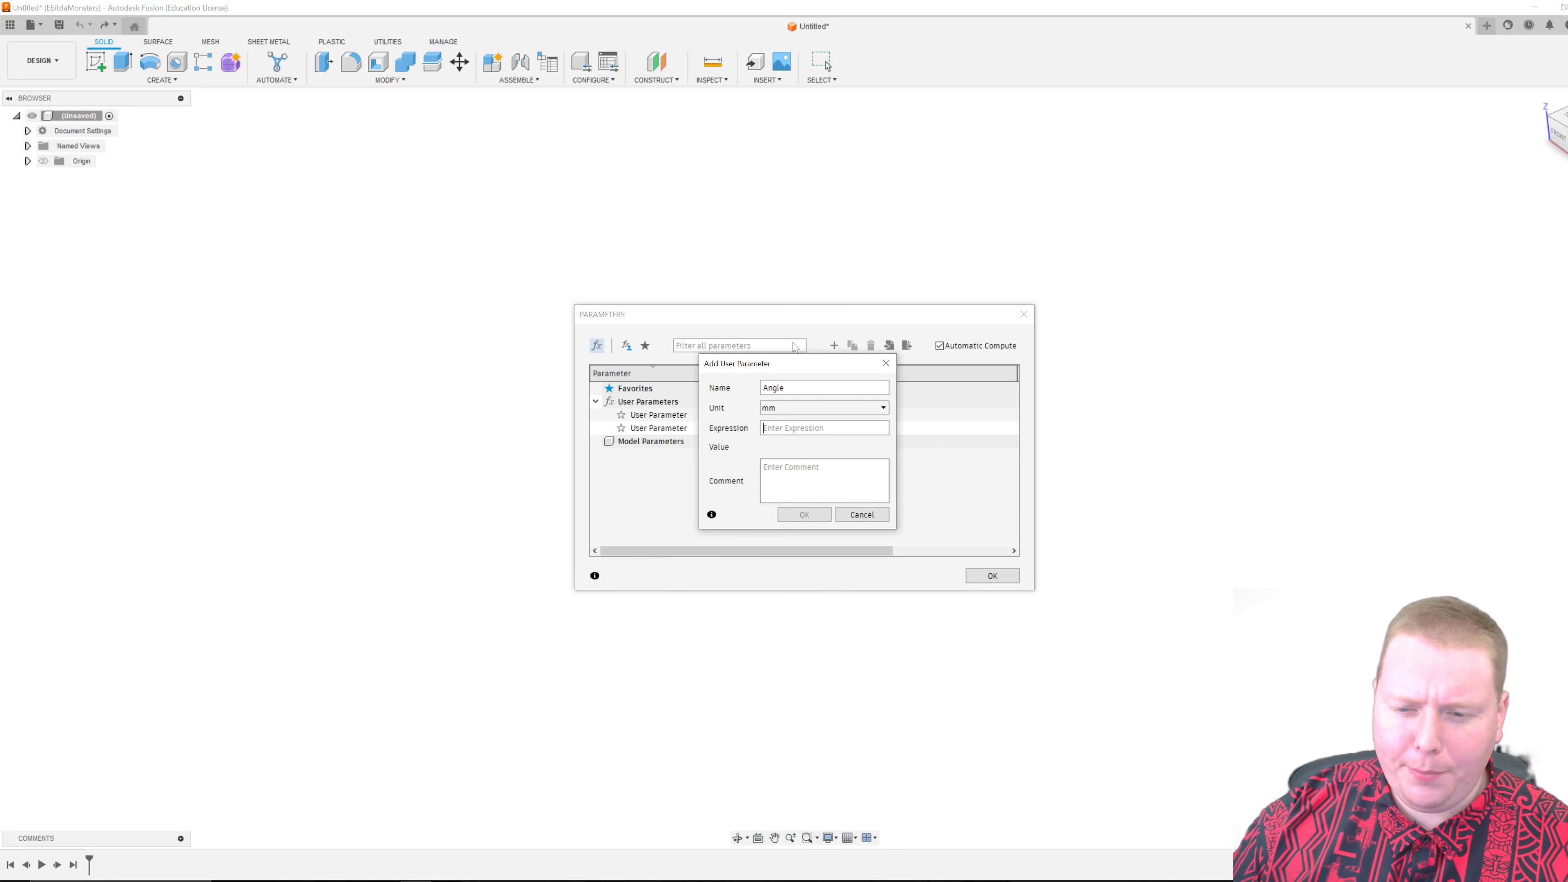
key("Tab")
key("Tab")
type("100")
key("Return")
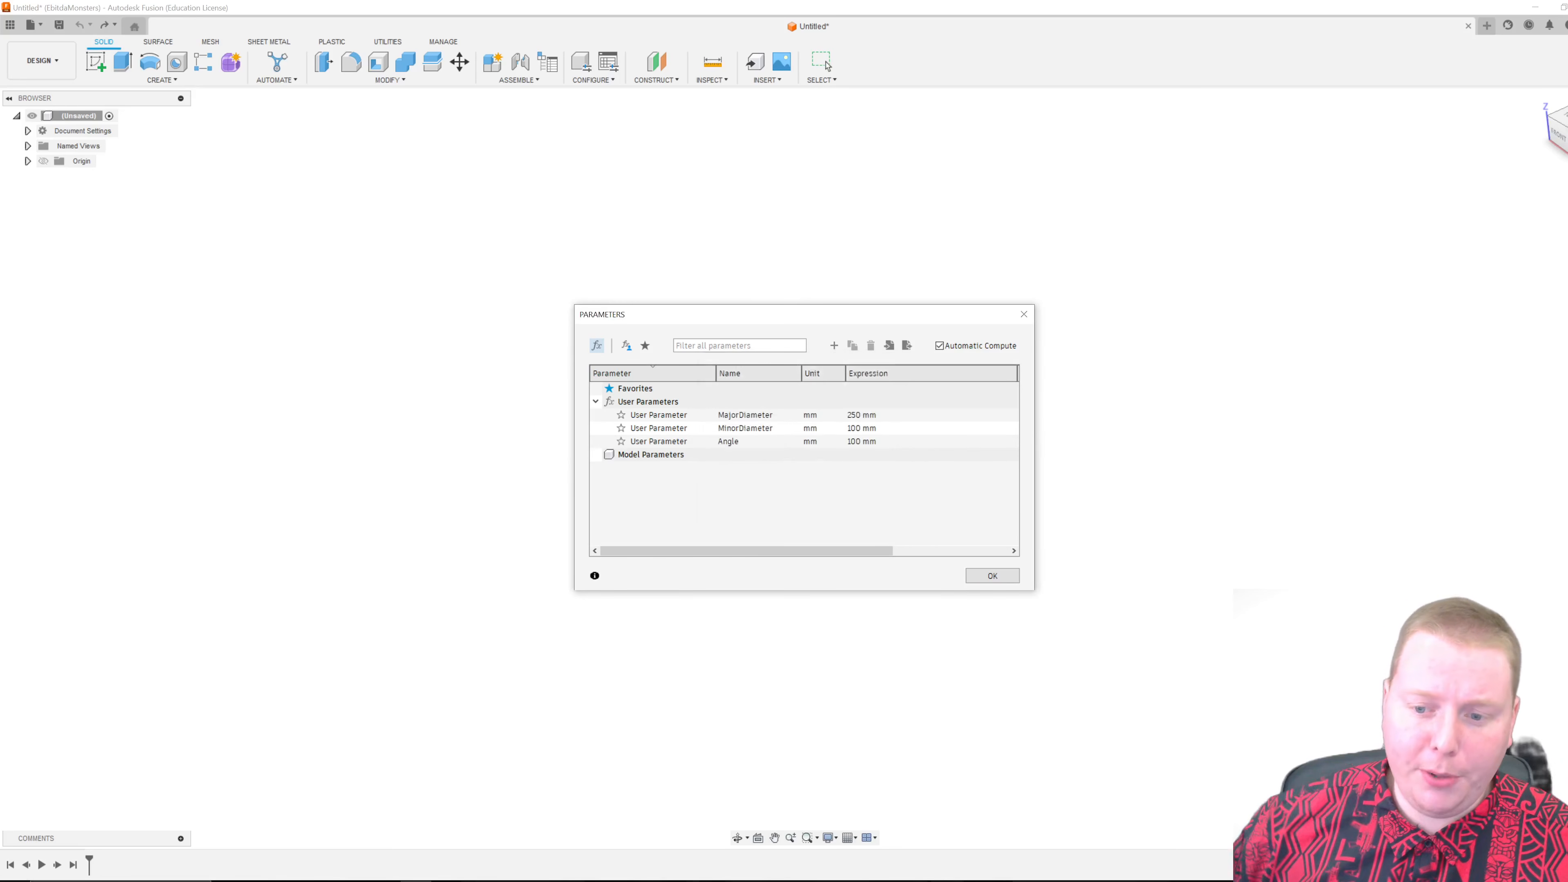
Start a sketch on the horizontal origin plane and draw a construction circle centred on the origin with diameter MajorDiameter.
left_click(96, 62)
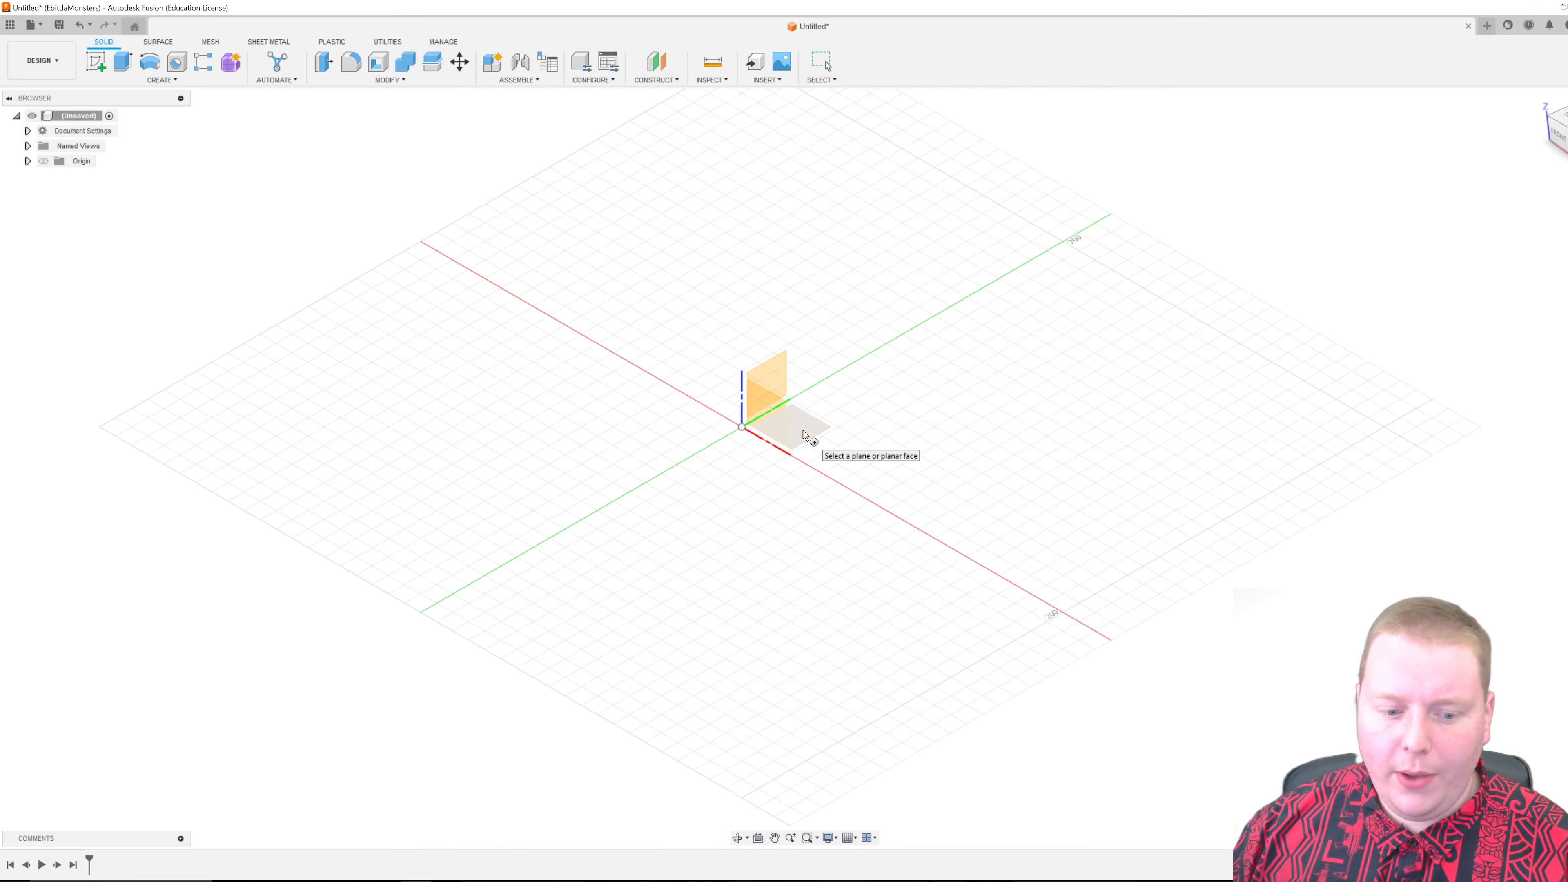
left_click(802, 435)
key("c")
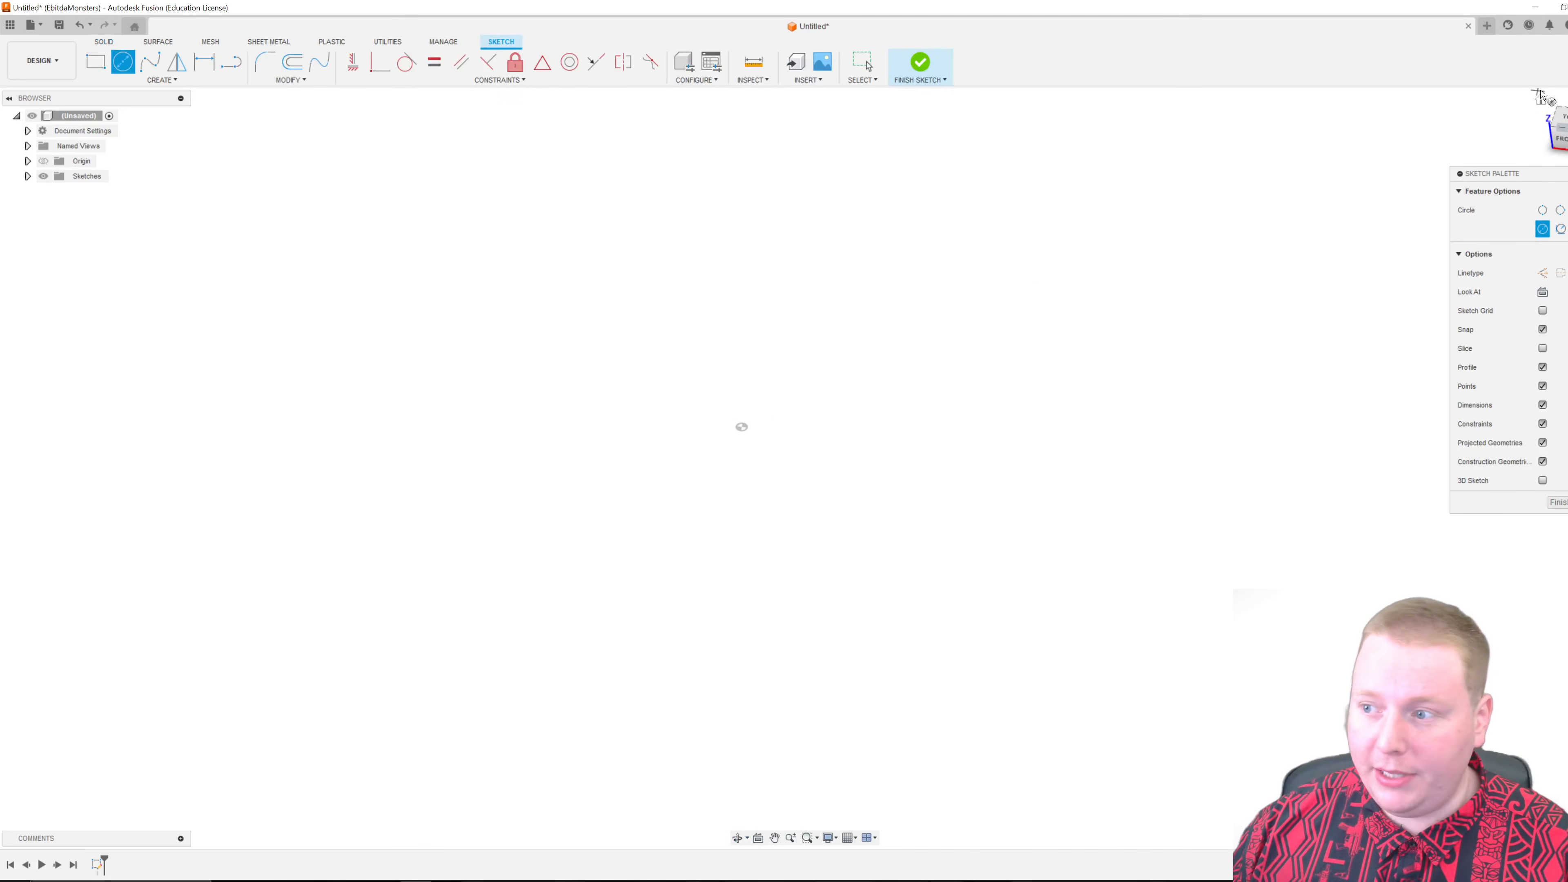
left_click(1542, 272)
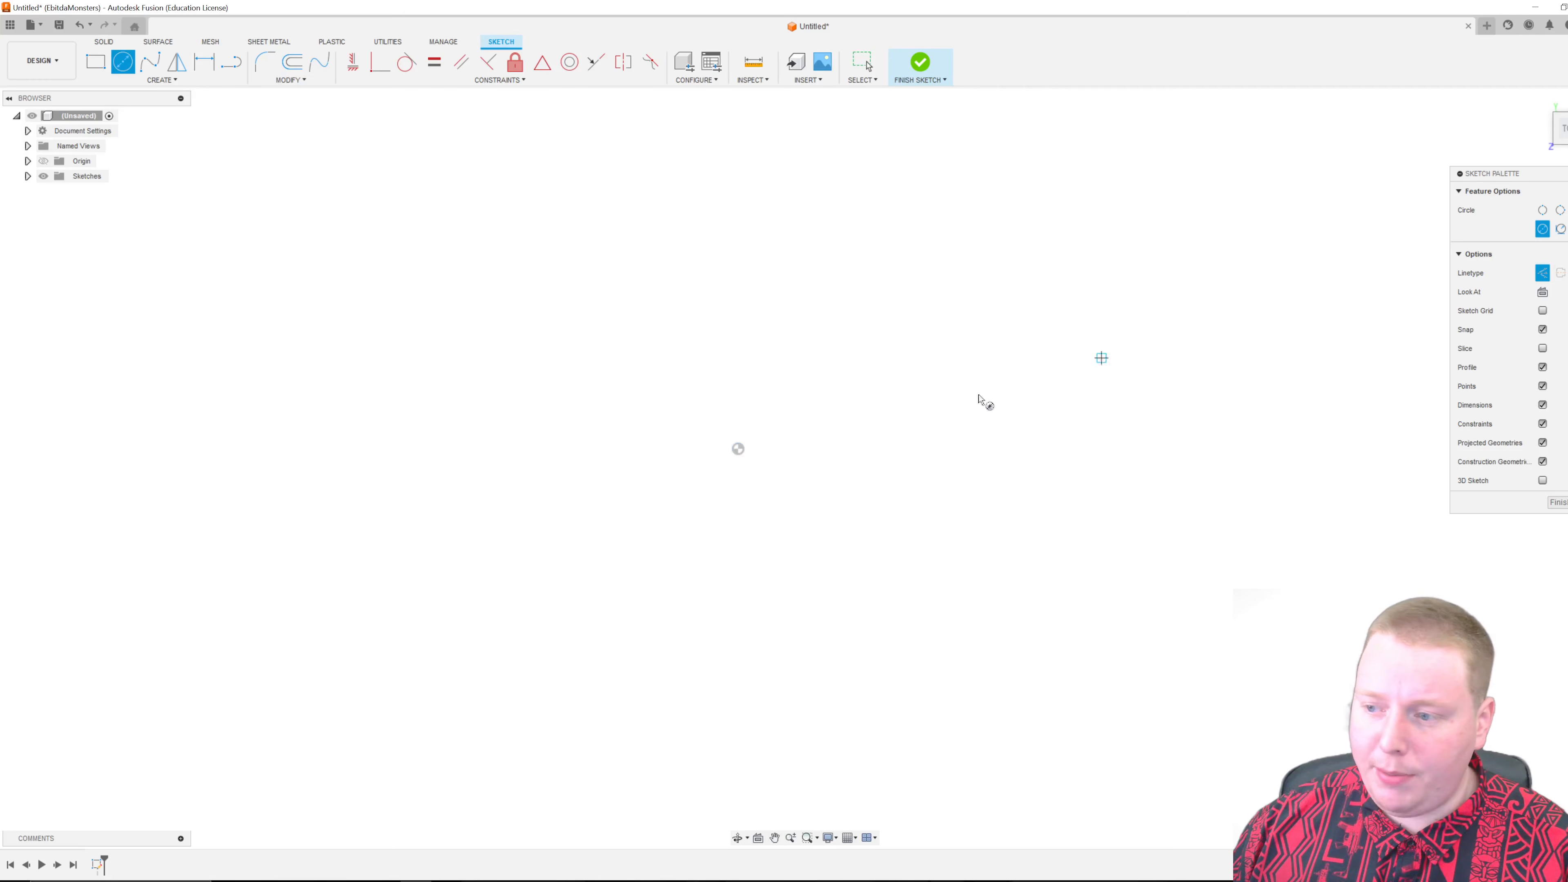
left_click(738, 449)
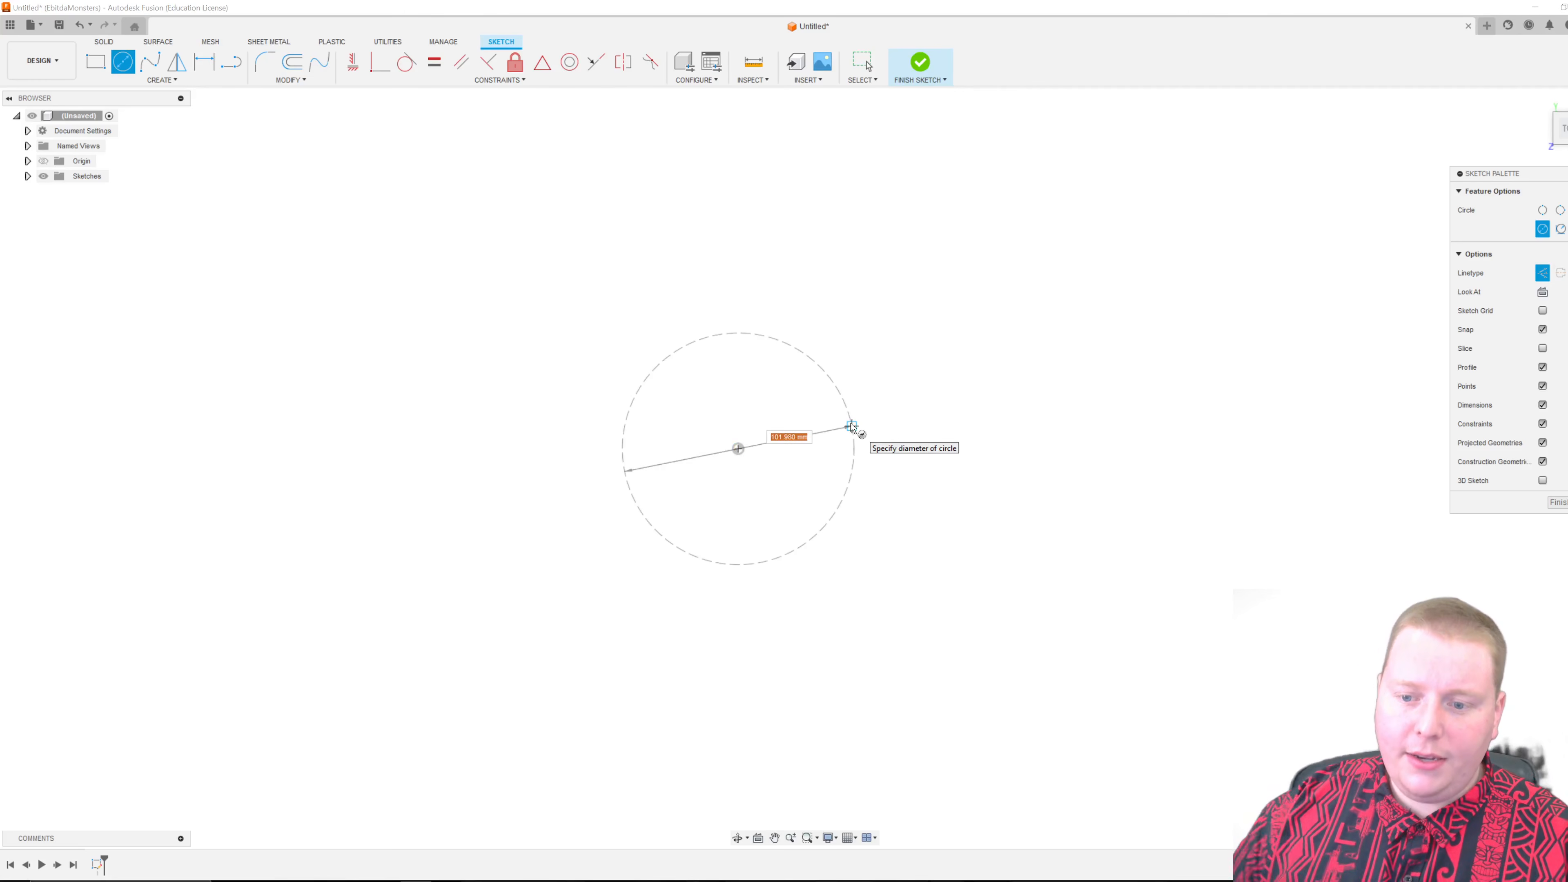
type("M")
type("ajorDiameter")
key("Return")
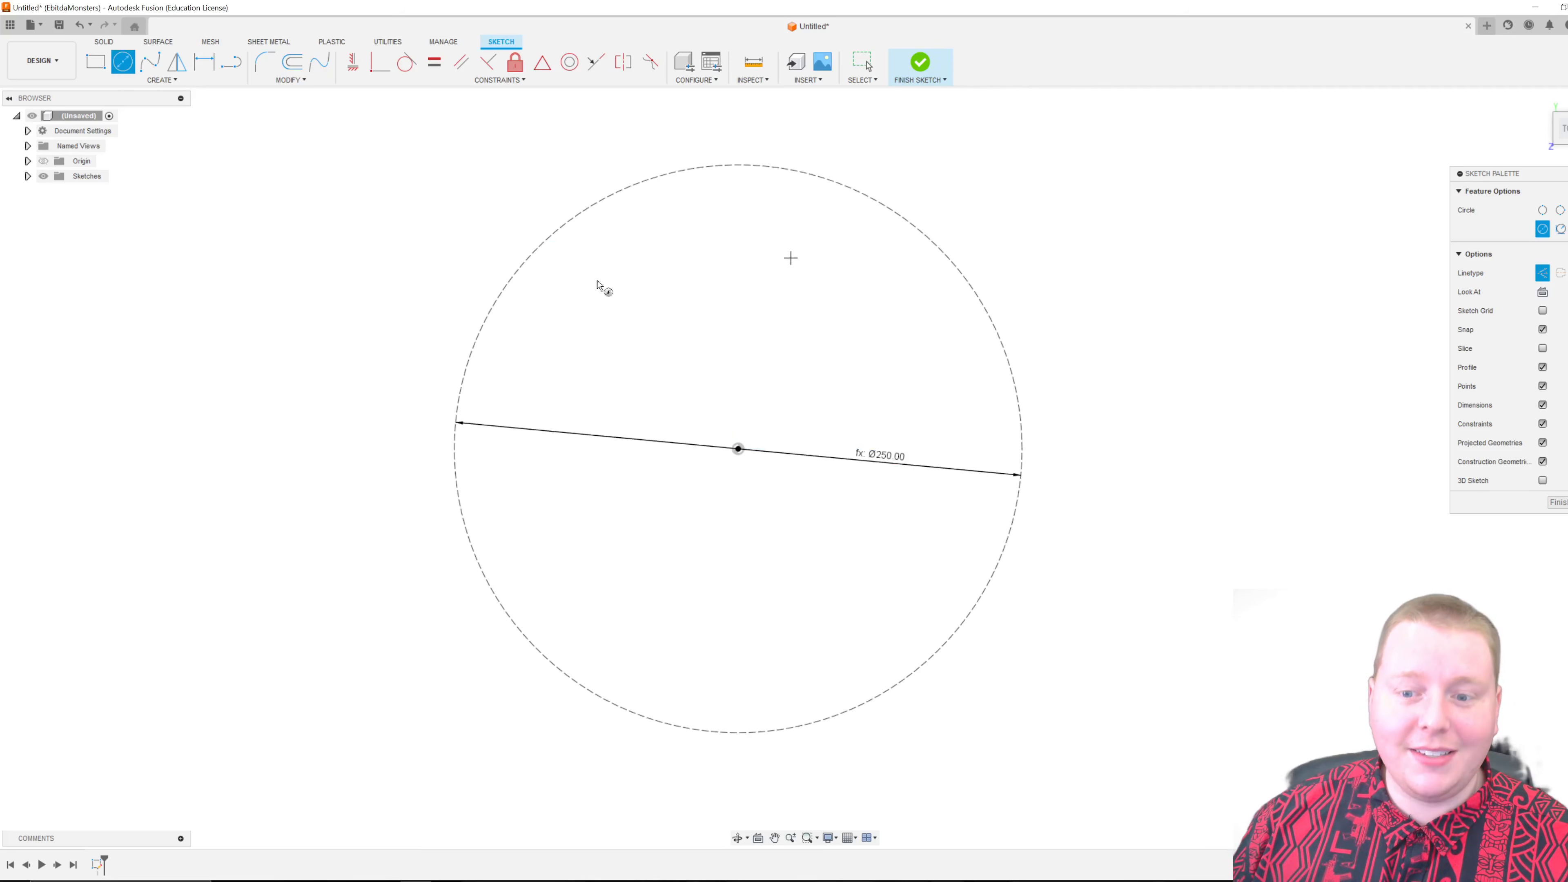
Draw a horizontal construction line from the origin with the length (MajorDiameter/2)-MinorDiameter.
left_click(231, 61)
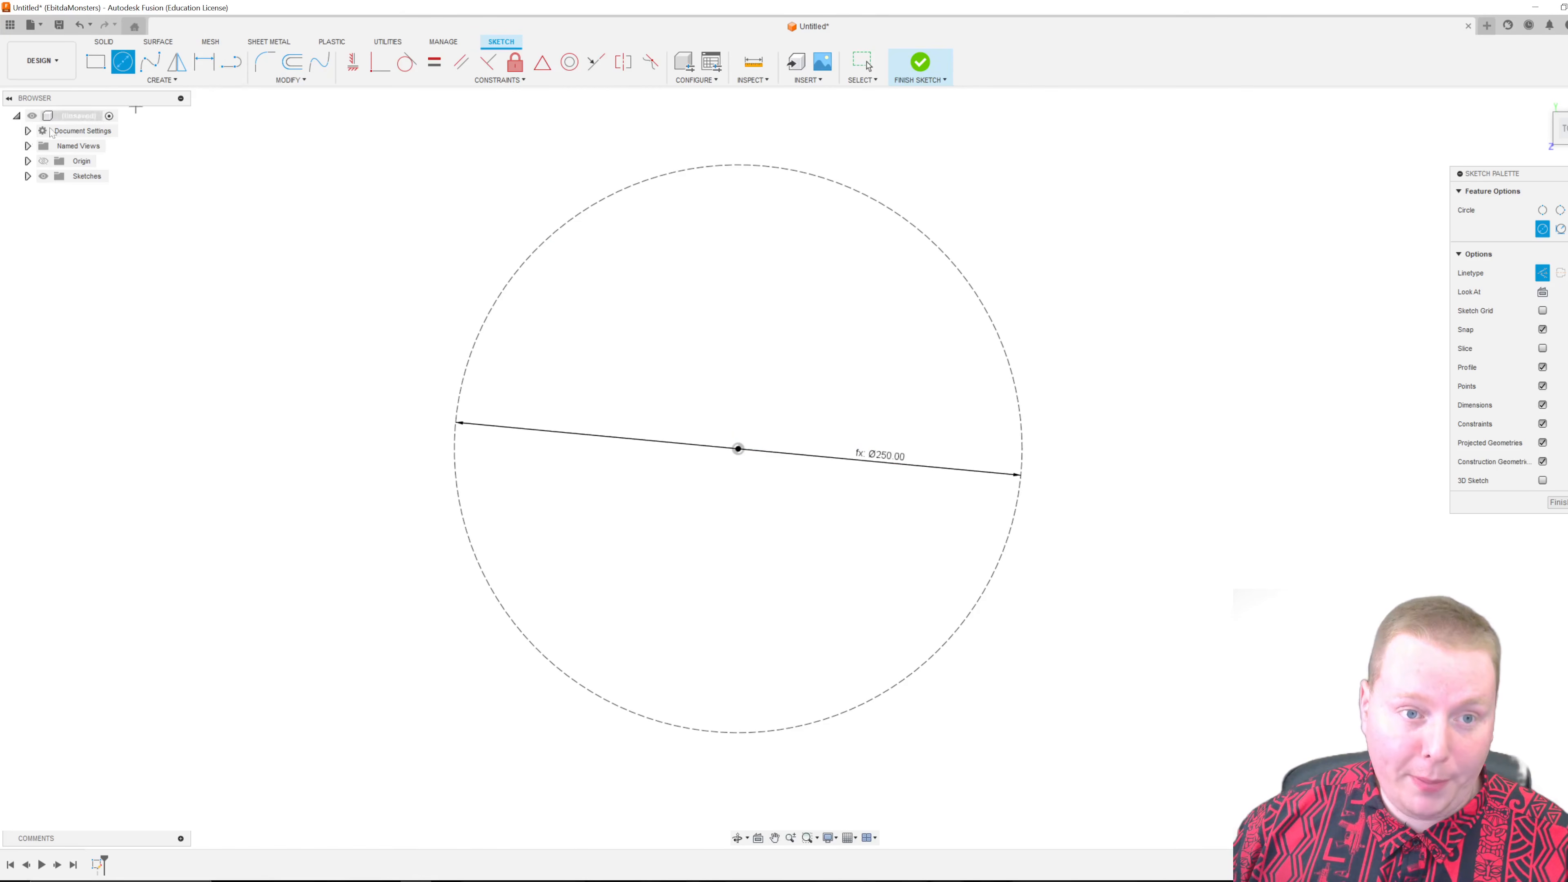
left_click(730, 437)
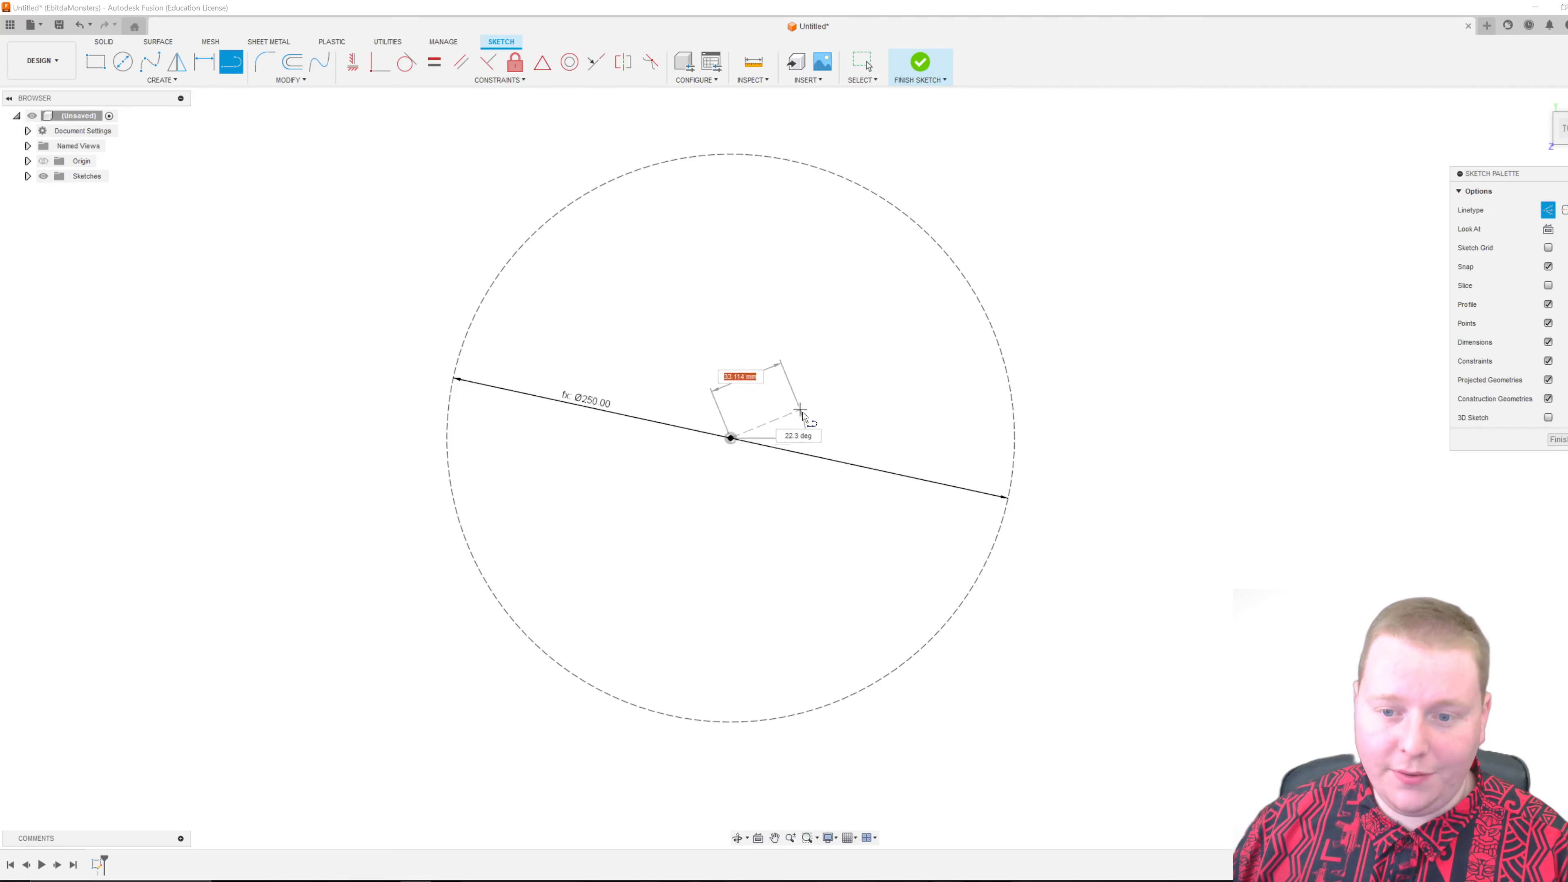
key("BackSpace")
type("(MajorDiameter/2")
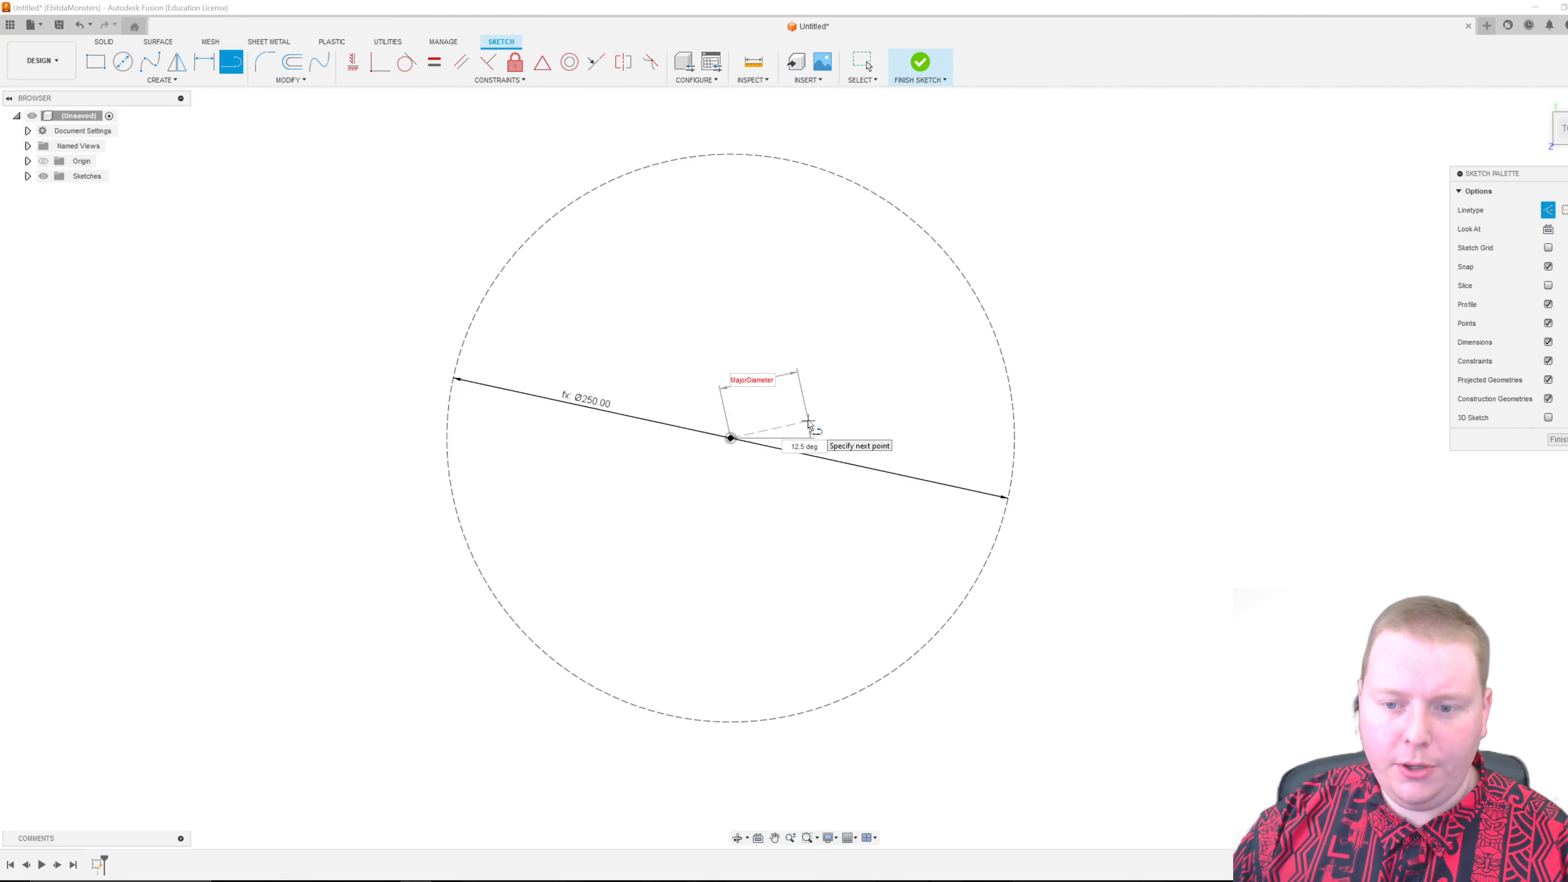
type(")-Min")
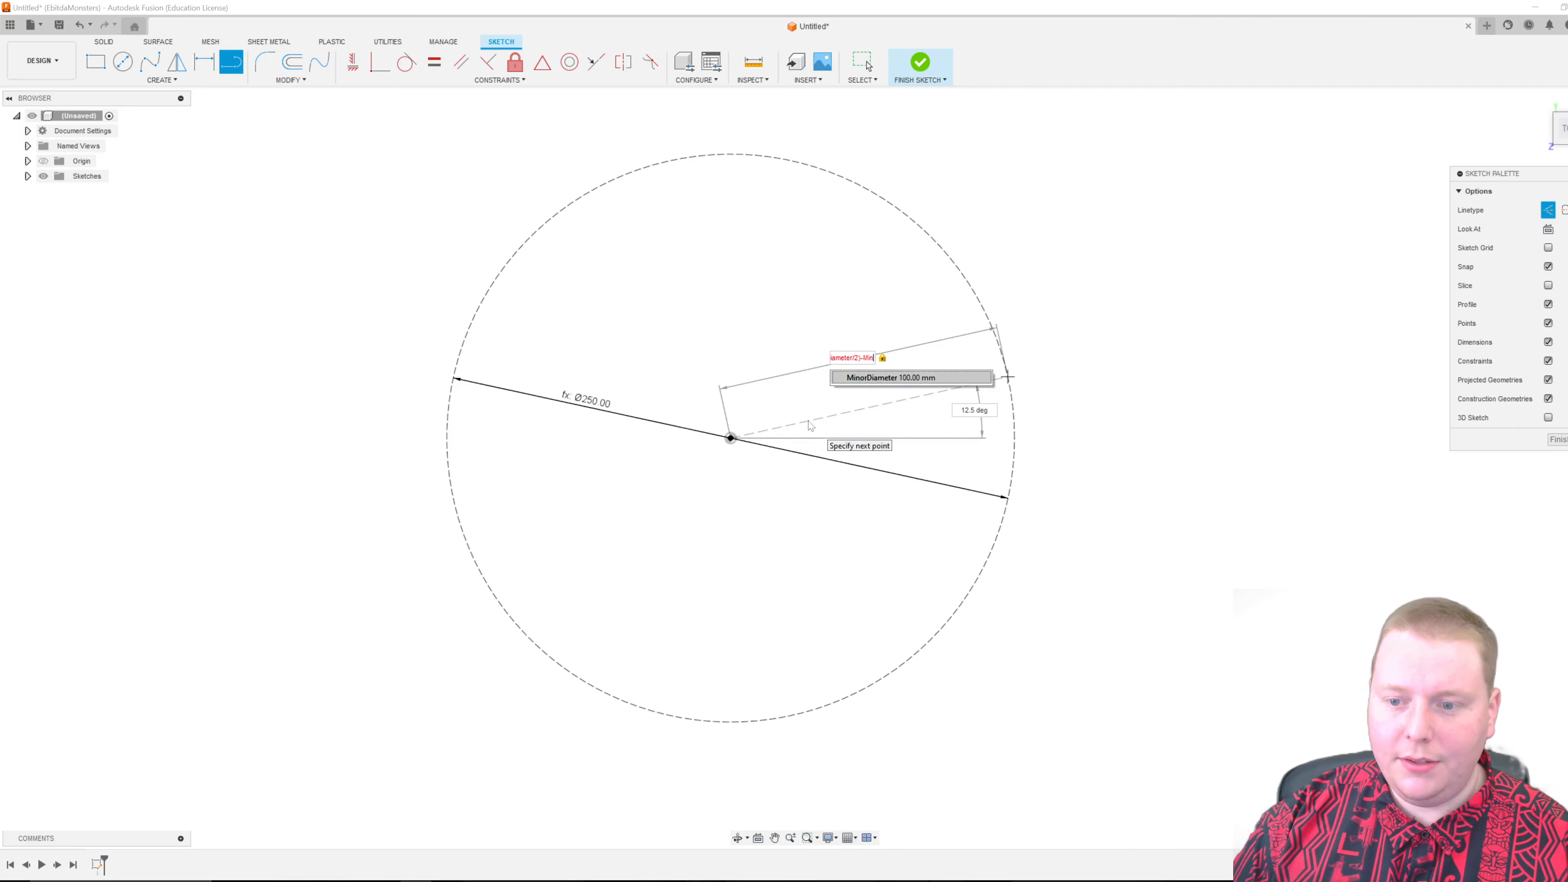
key("Return")
key("Return")
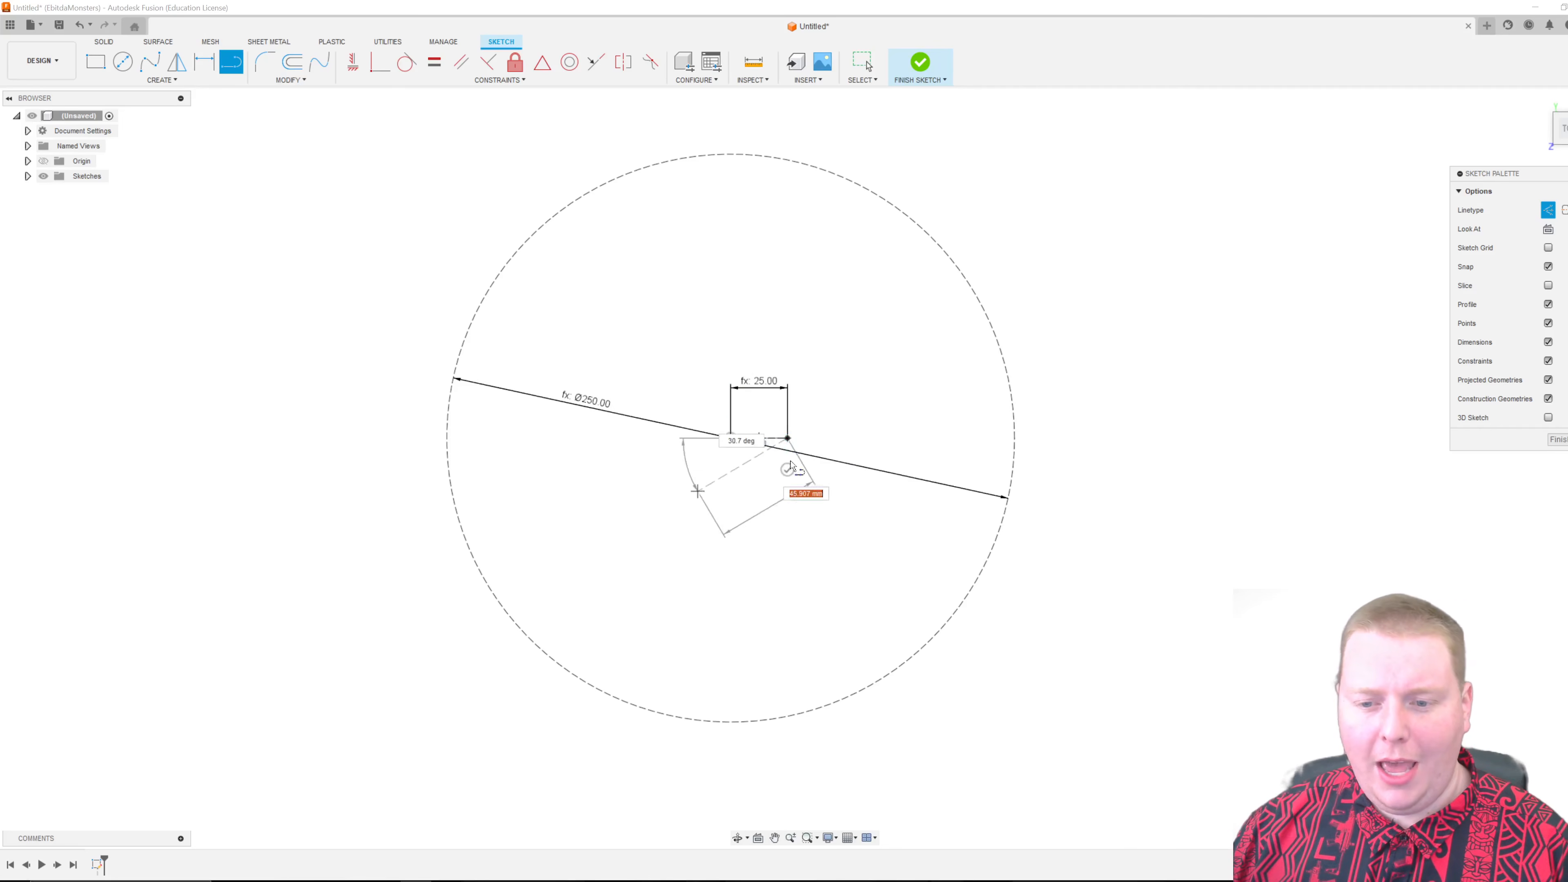
key("Escape")
Draw a solid 2-point circle from the end of the short construction line to the large circle's edge.
left_click(162, 80)
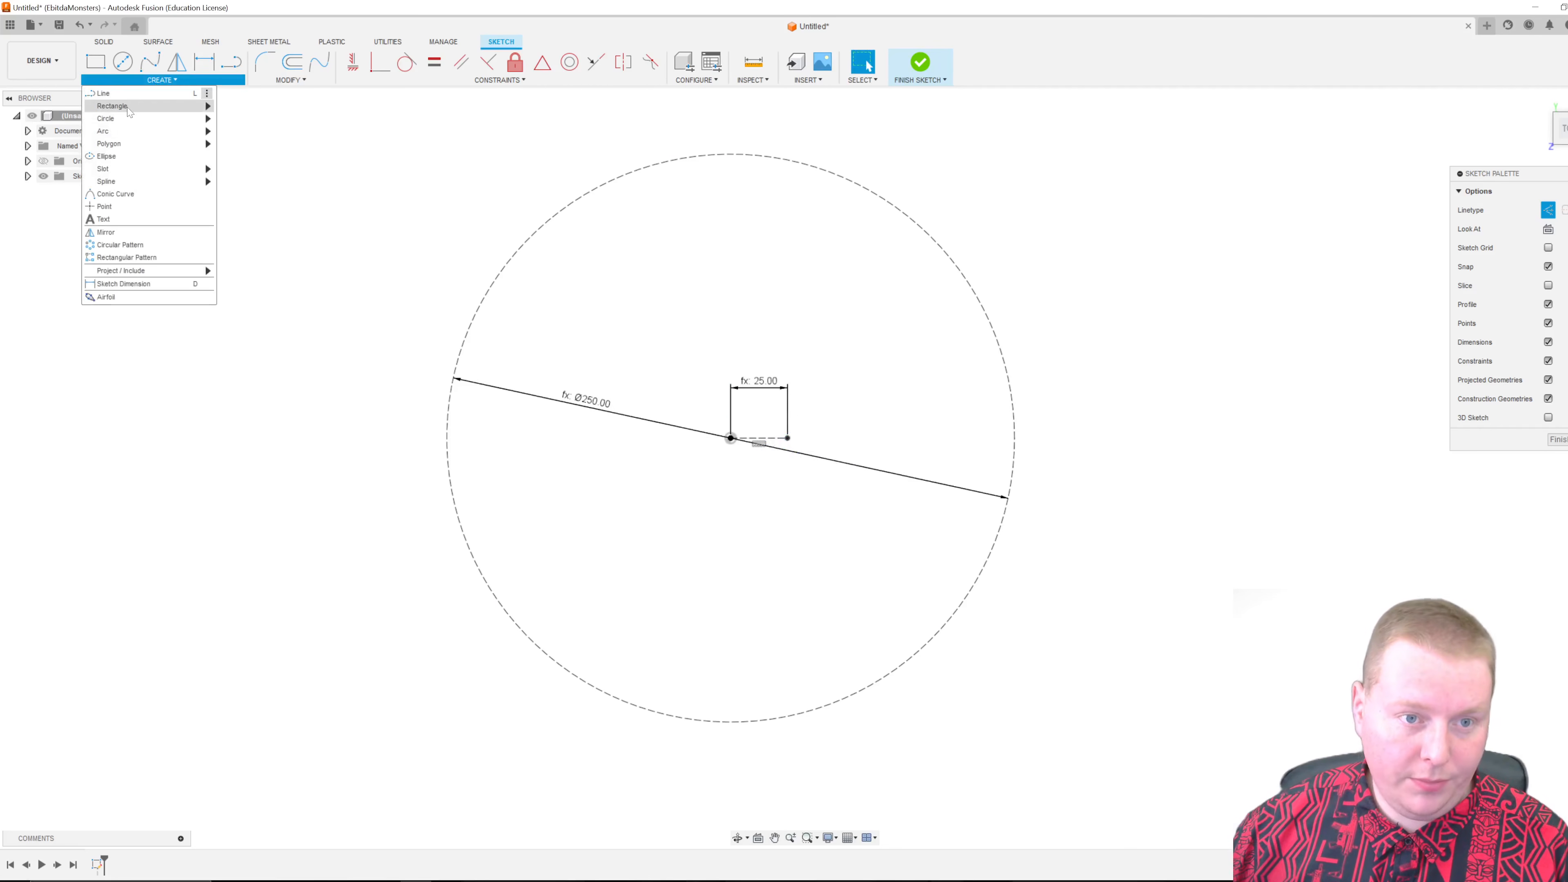
mouse_move(127, 123)
left_click(253, 119)
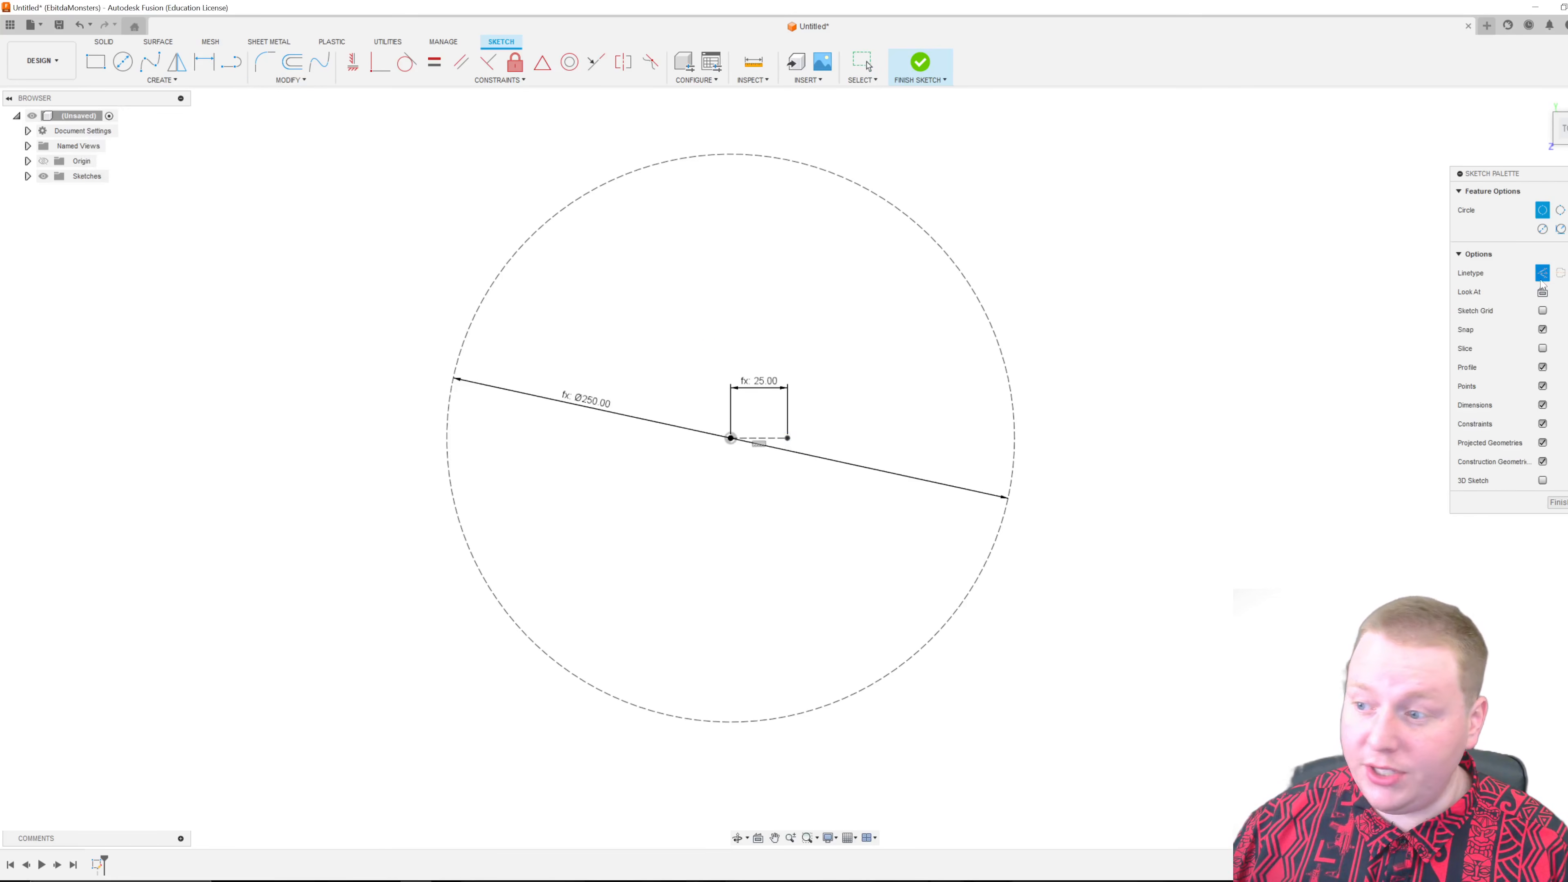
key("x")
left_click(787, 438)
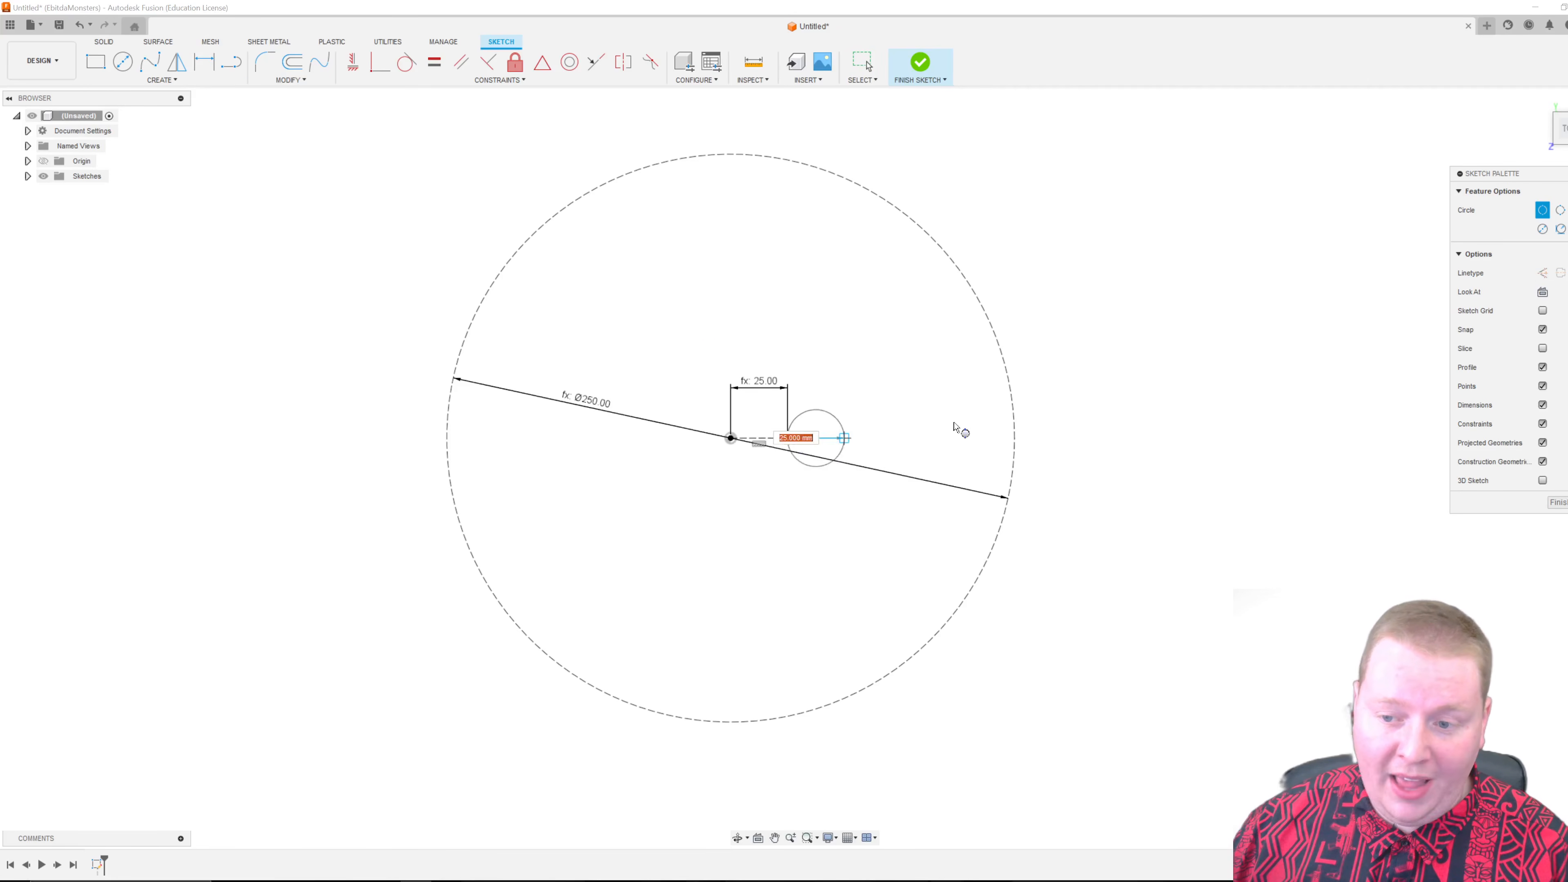
left_click(1015, 438)
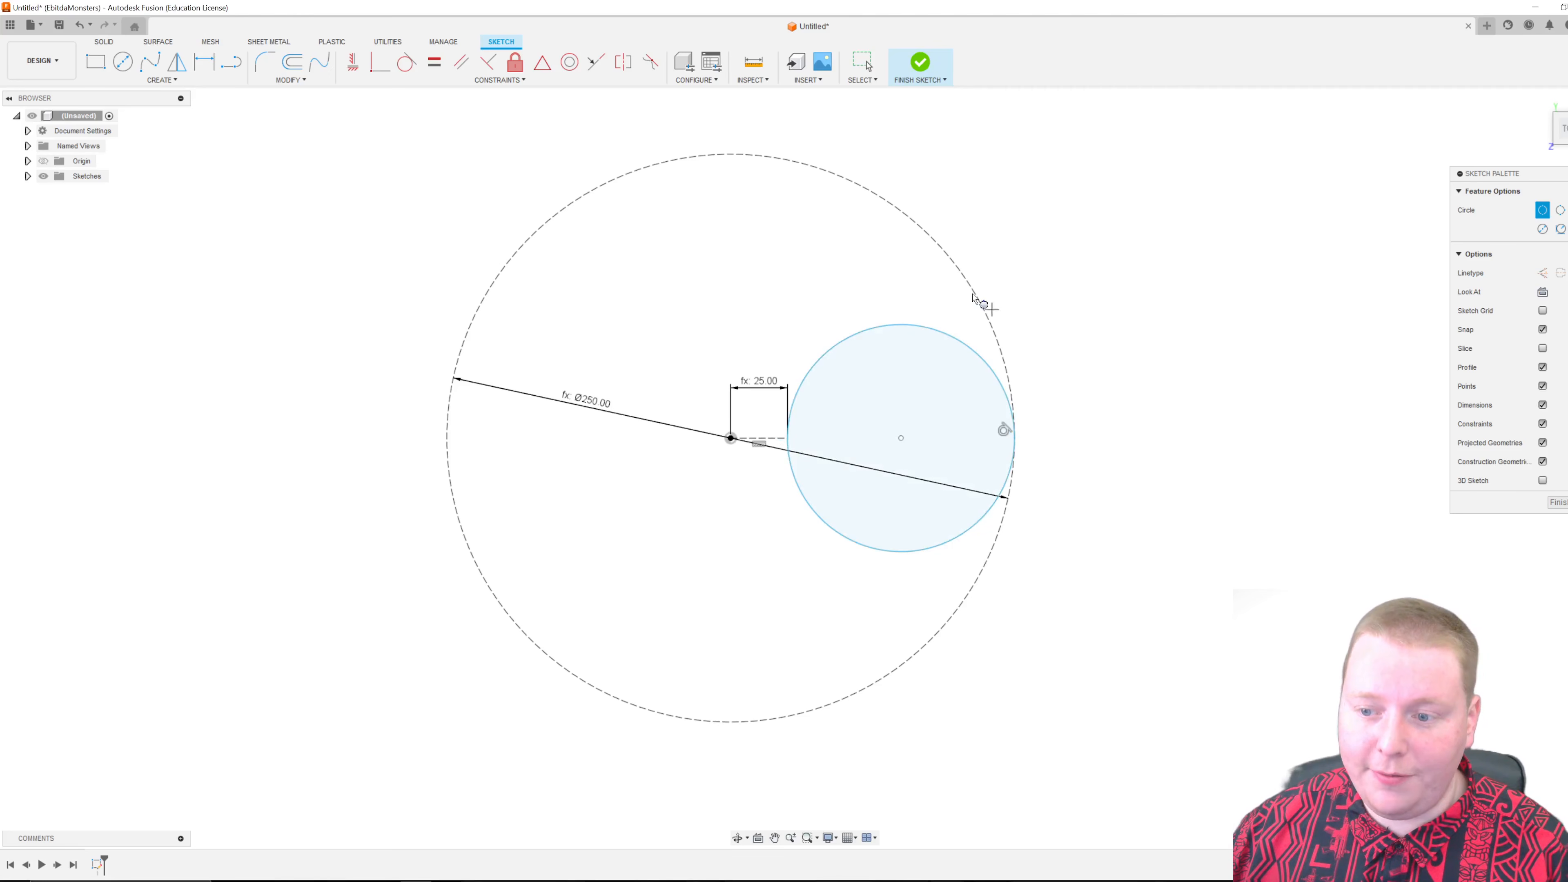
key("Escape")
Draw a line from the short line's end to the small circle's centre and convert it to construction.
key("l")
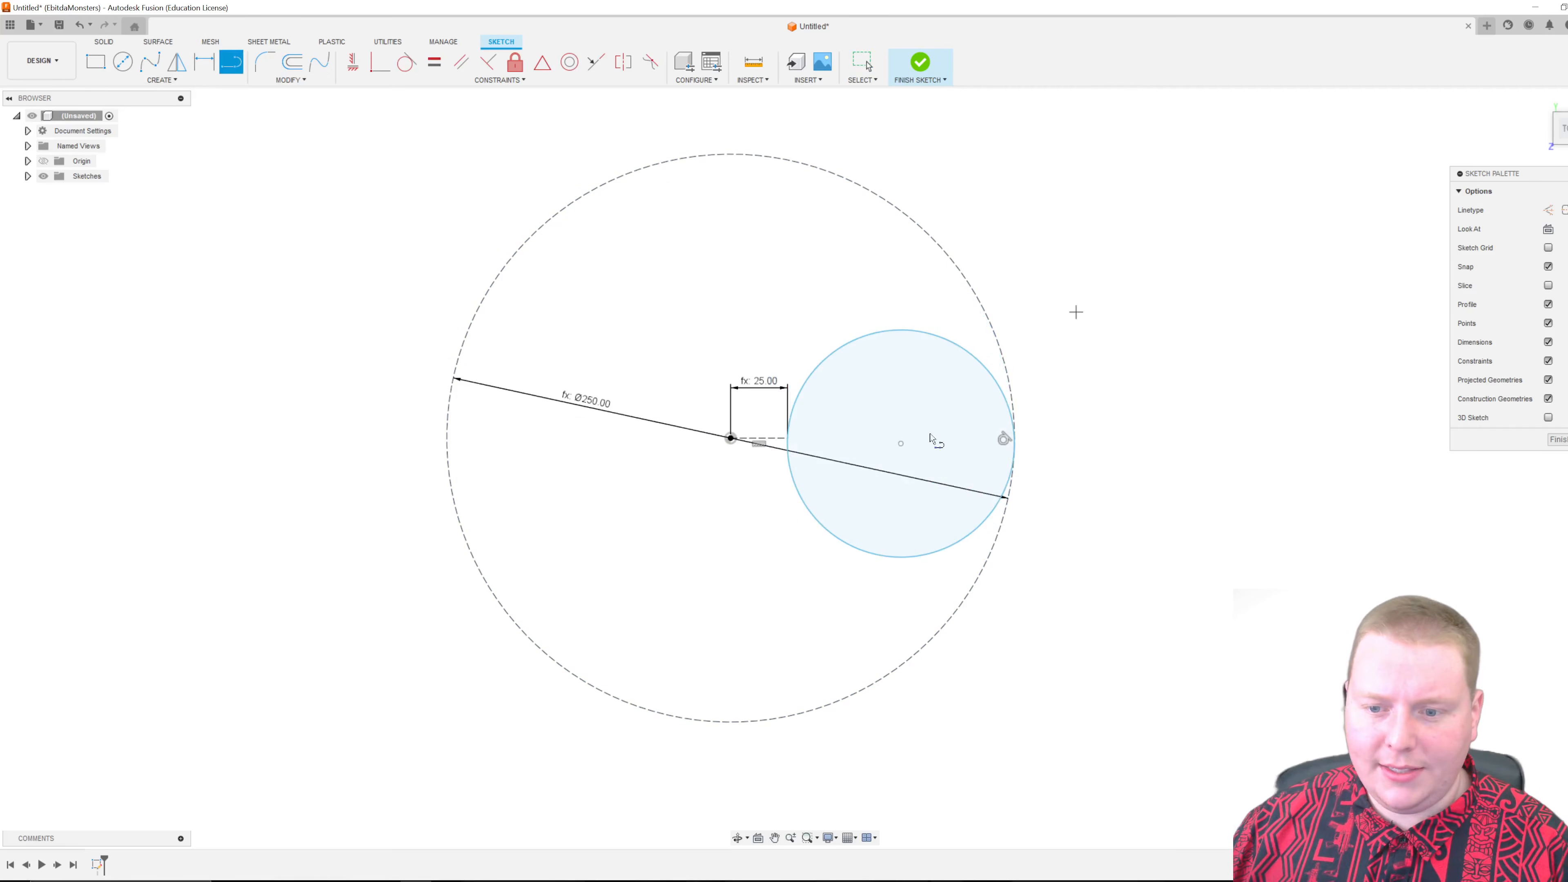
key("Escape")
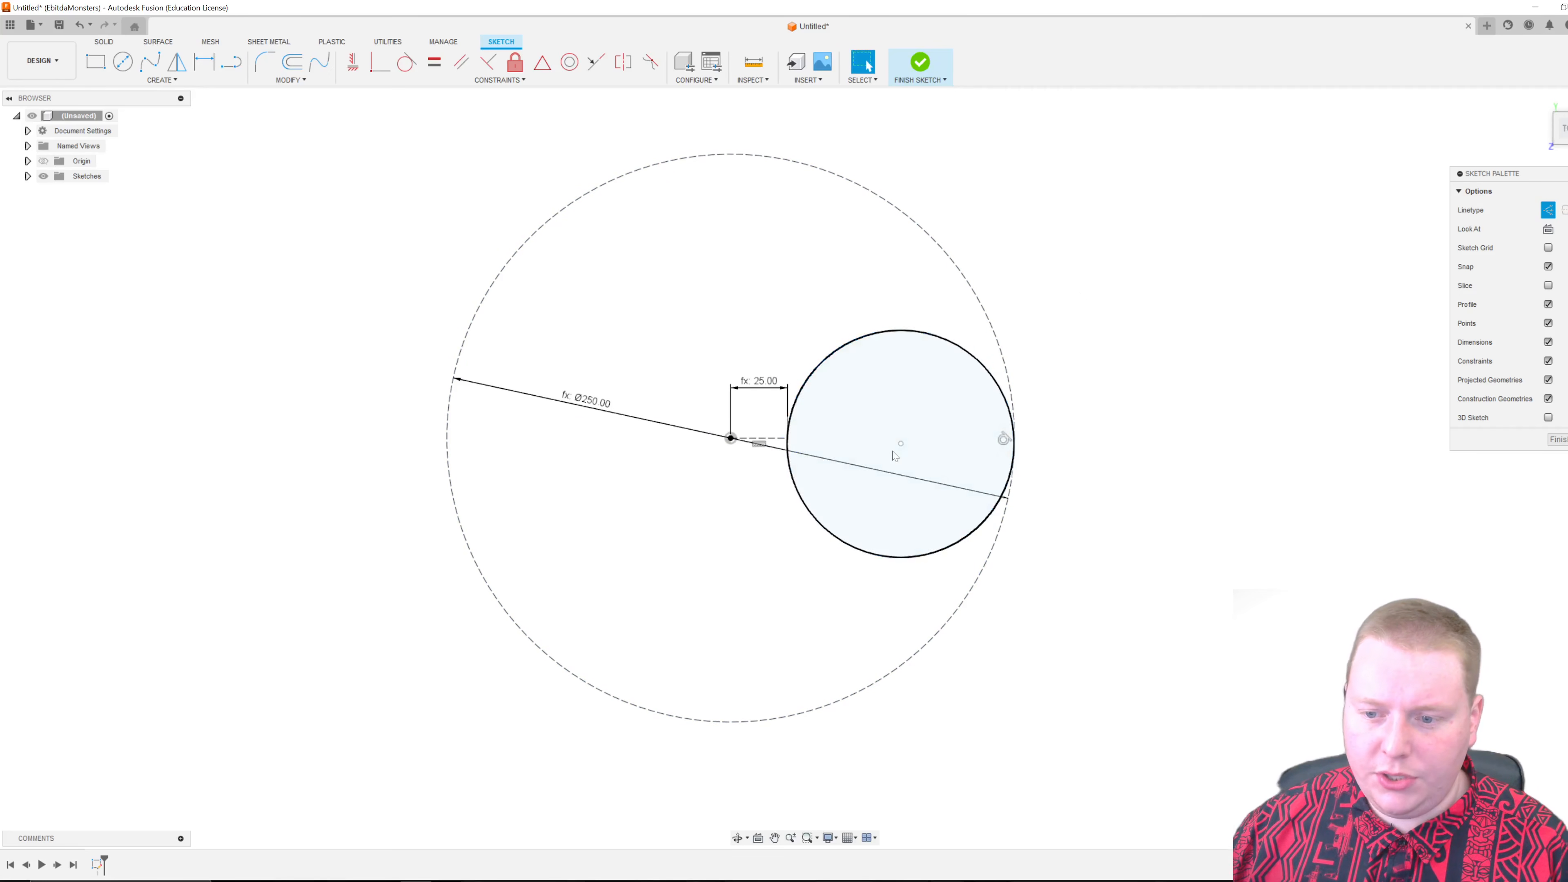
key("l")
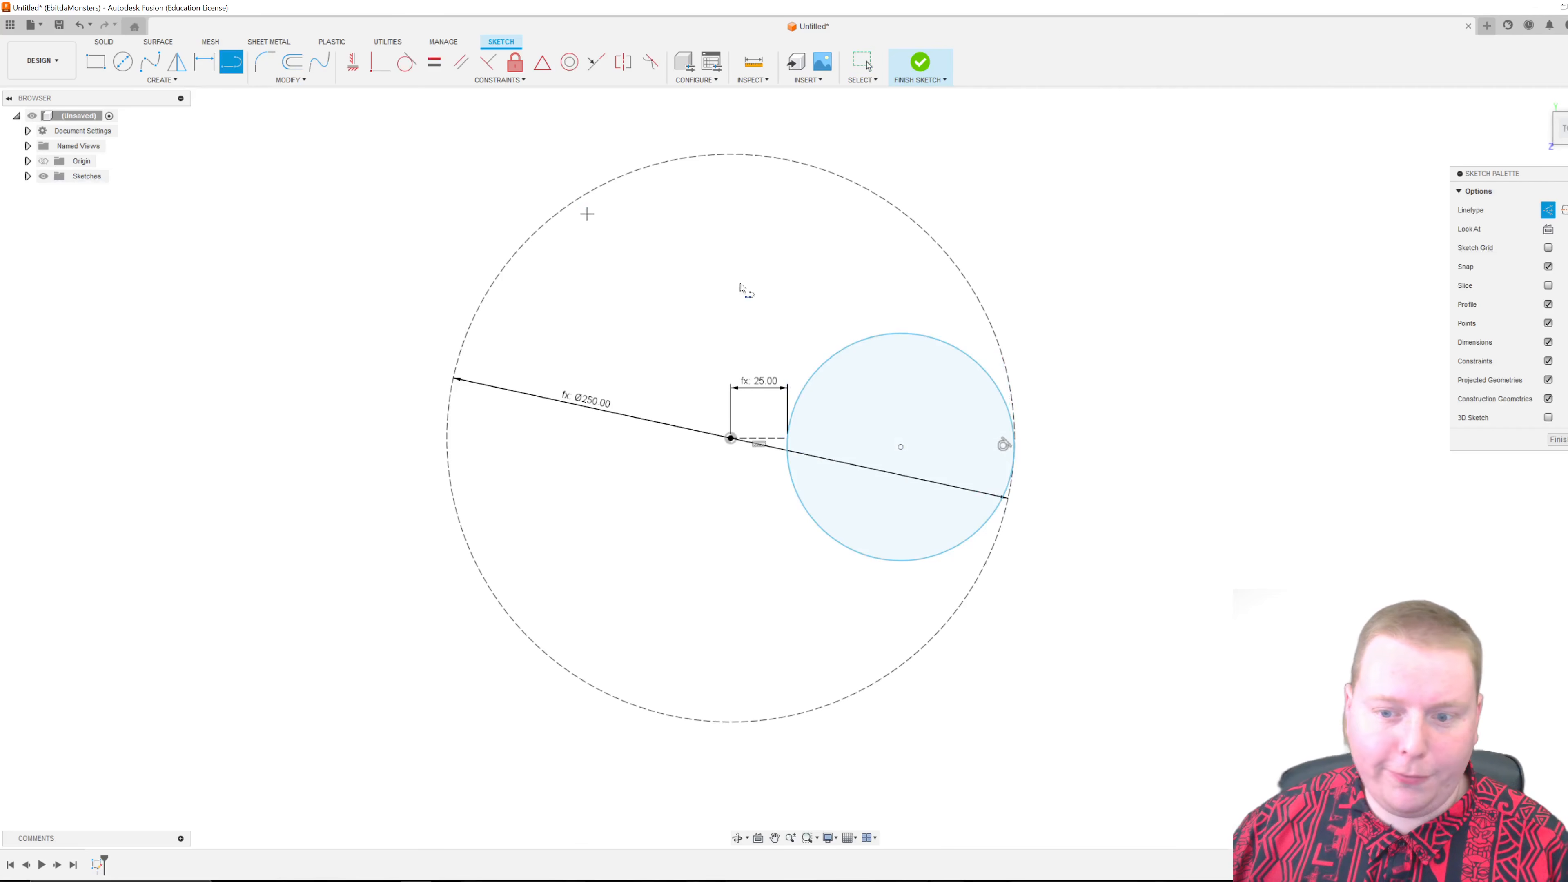
key("x")
left_click(787, 438)
left_click(901, 446)
key("Escape")
left_click(882, 448)
left_click(1547, 211)
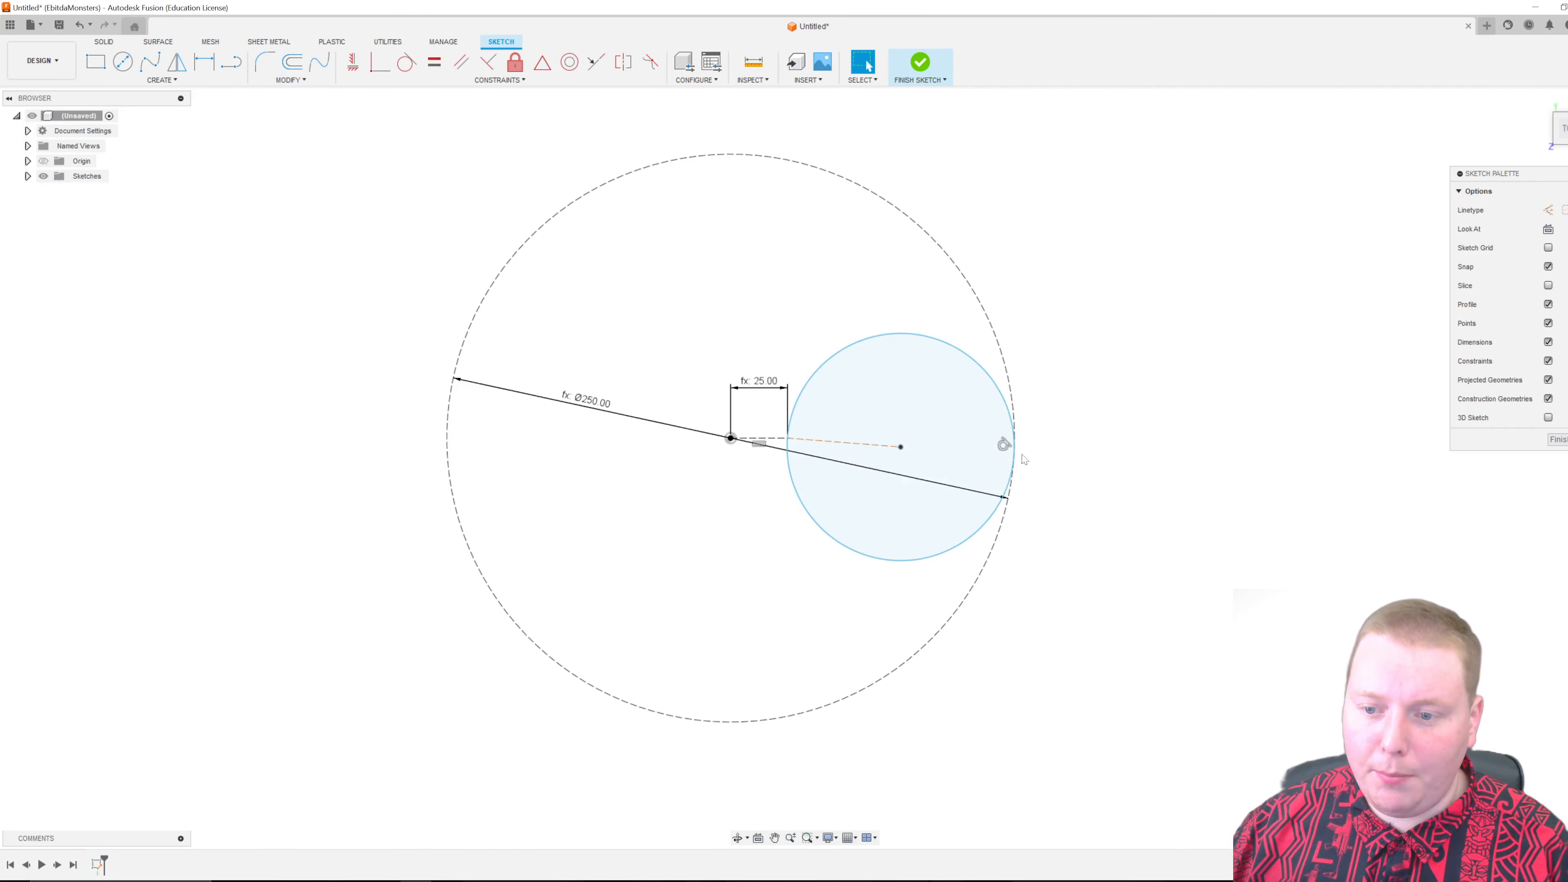
Apply a horizontal constraint to the construction line ending at the small circle's centre.
left_click(352, 62)
left_click(873, 445)
key("Escape")
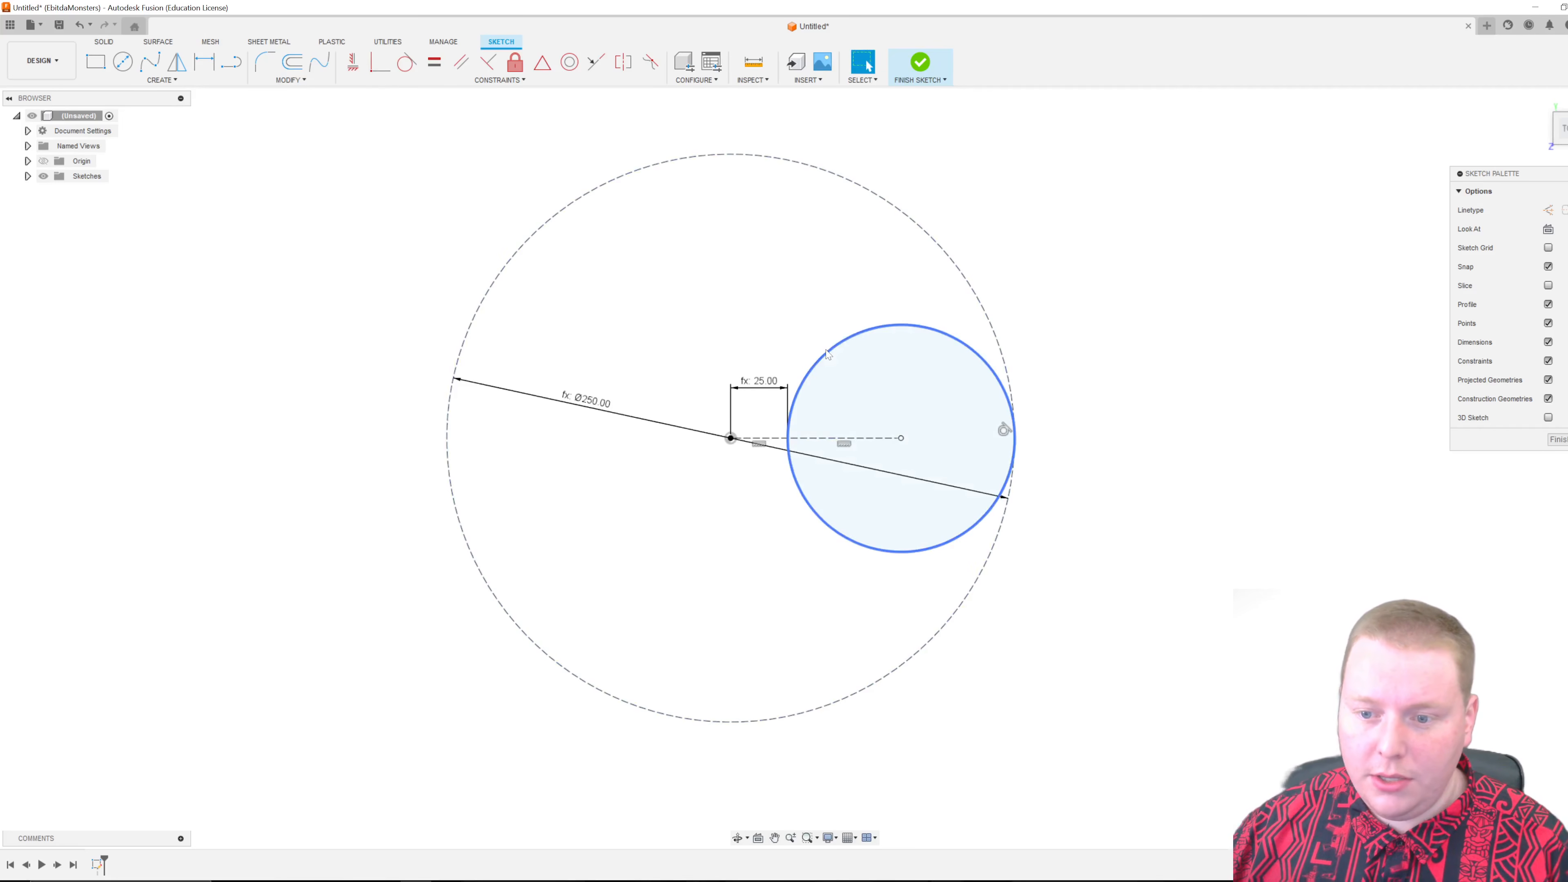
Add a user parameter named Thickness in mm with the expression 2.4 and close the parameters dialog.
left_click(290, 80)
left_click(278, 107)
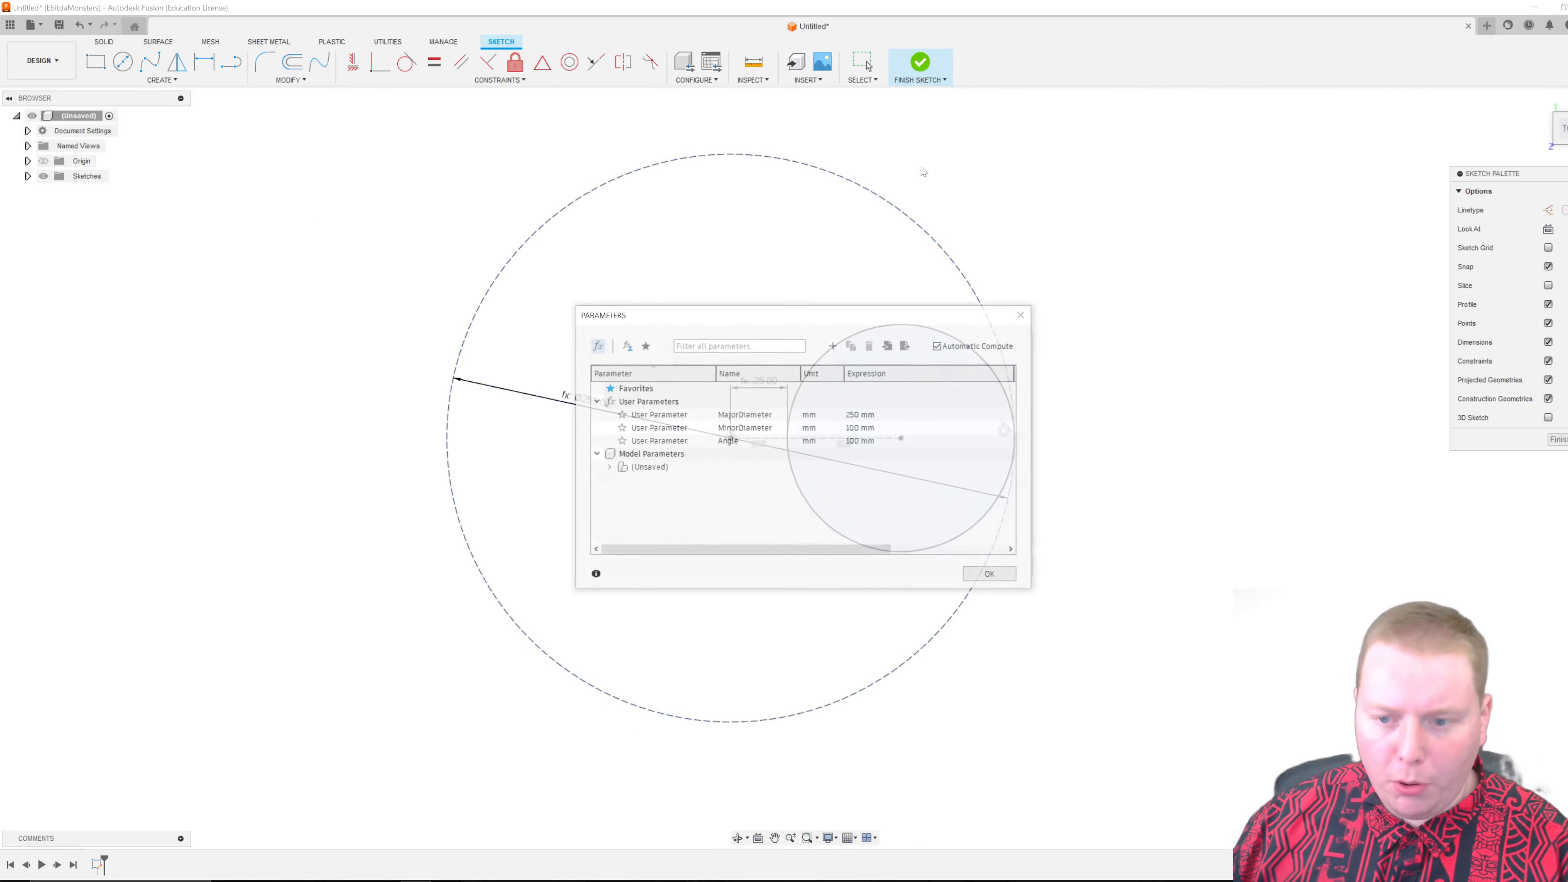
left_click(835, 345)
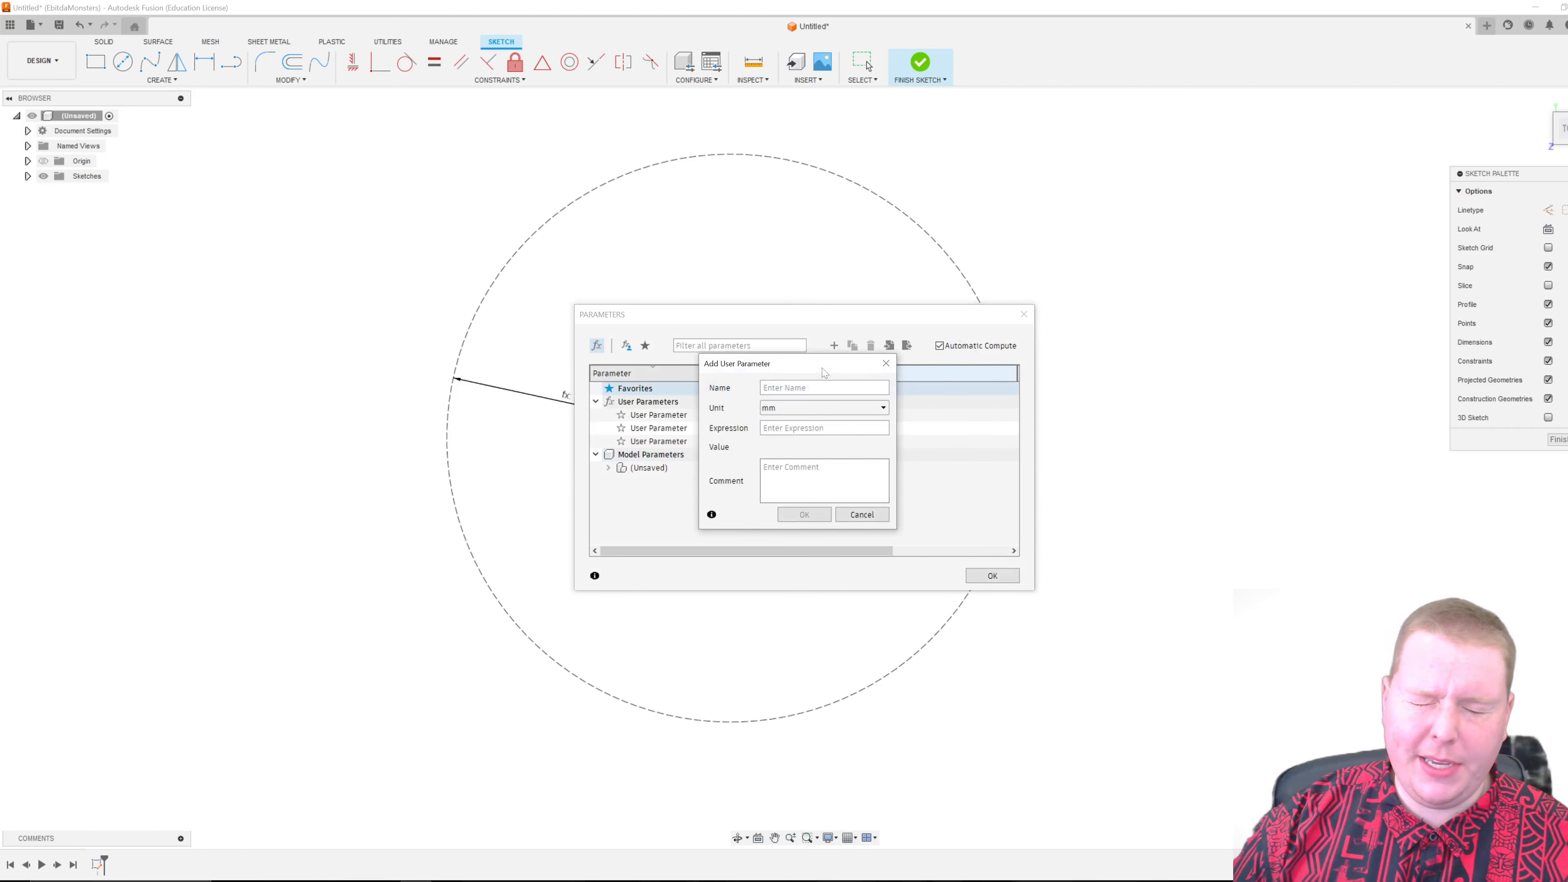
type("Thickbn")
key("BackSpace")
type("ness")
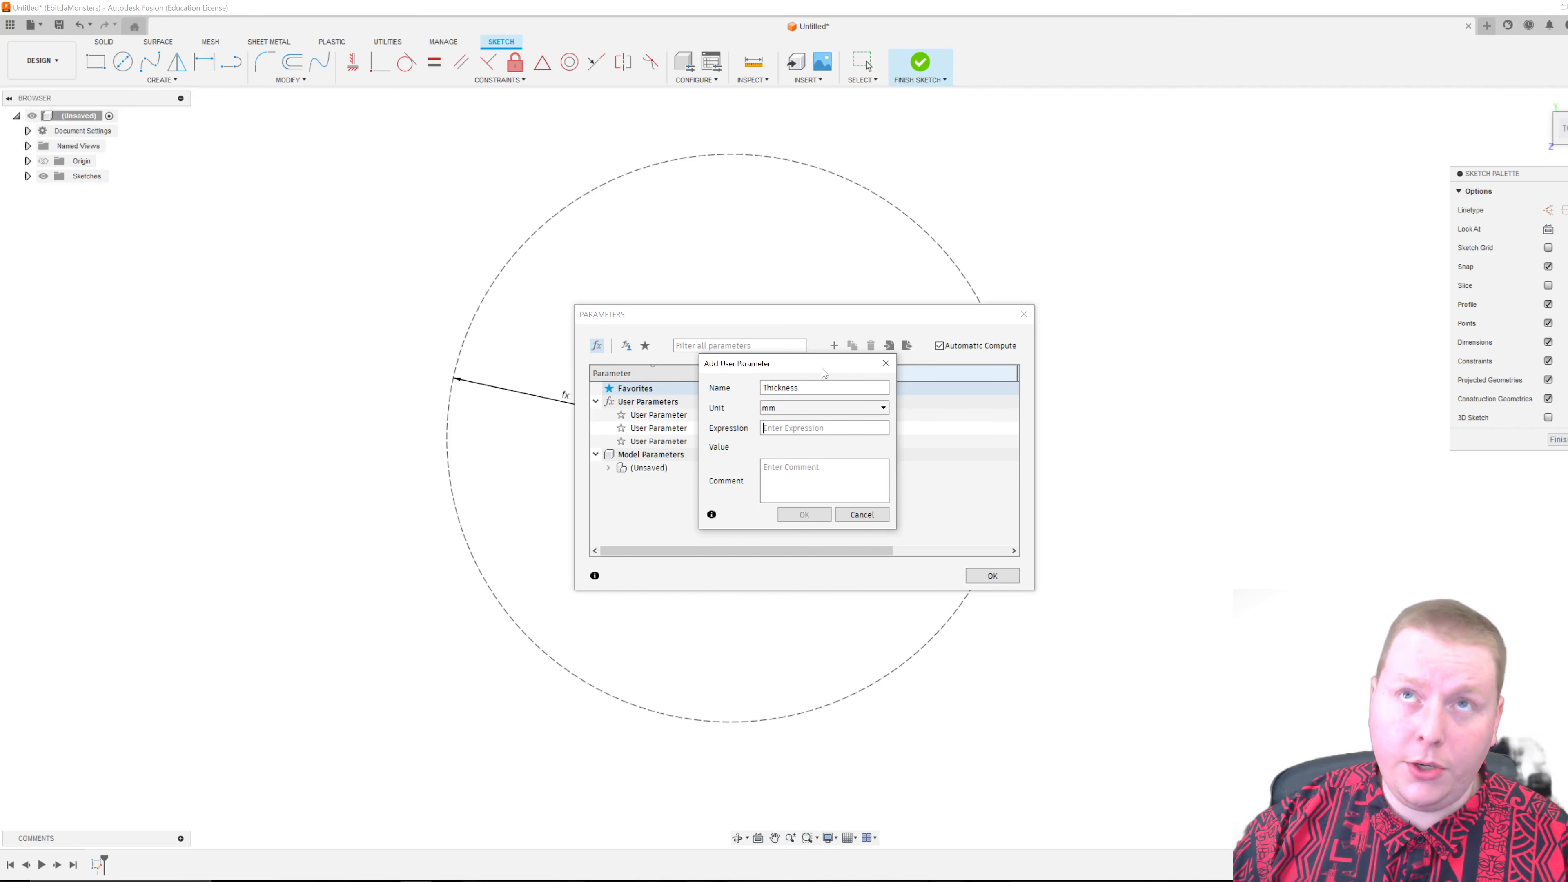
type("1.8")
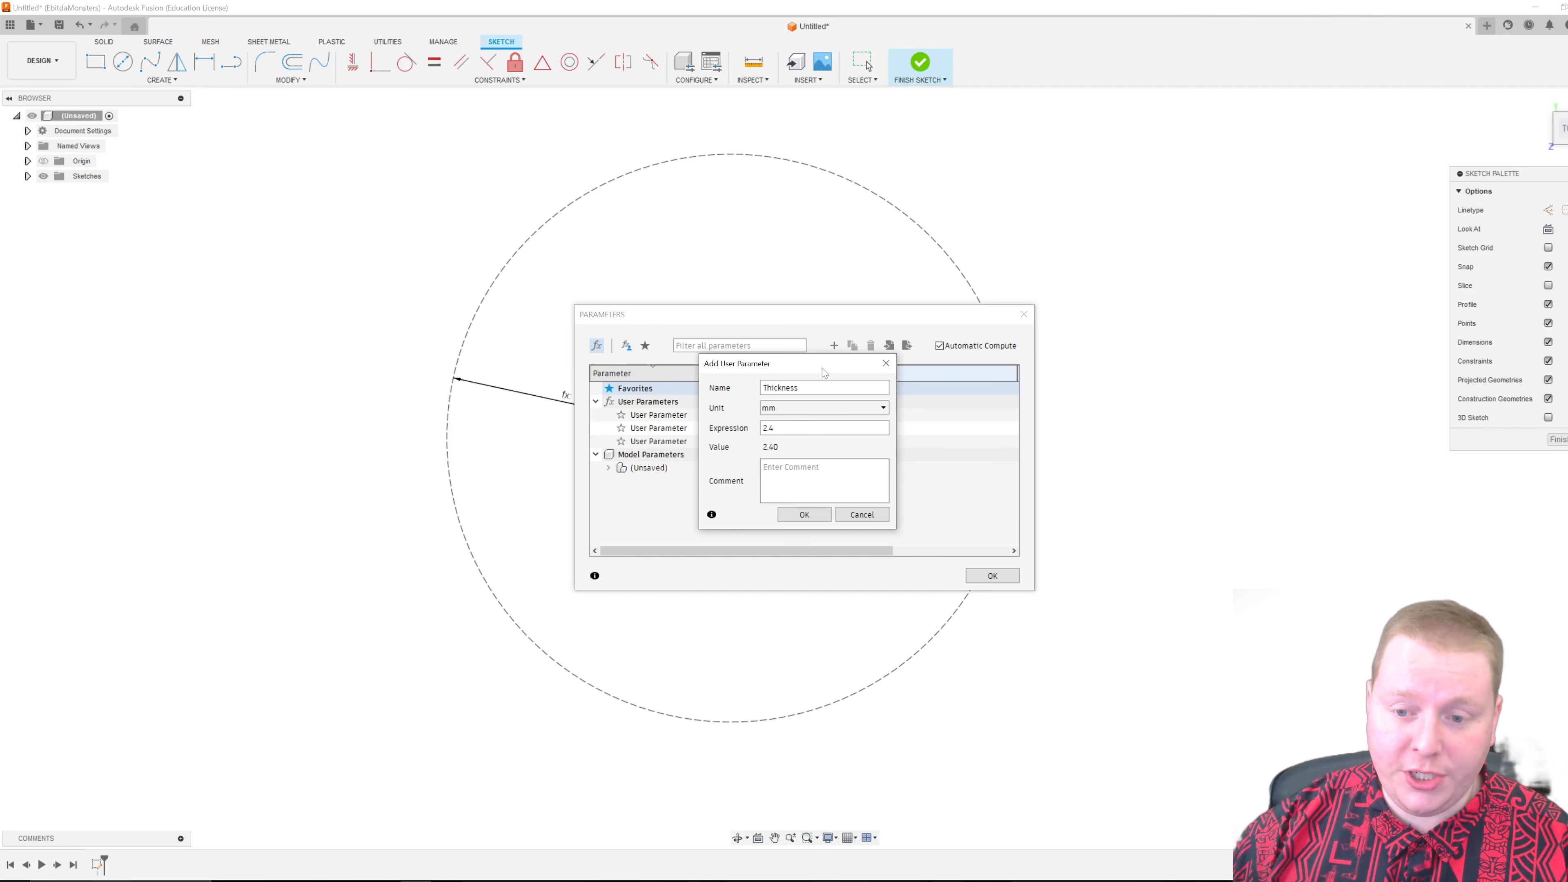
key("Return")
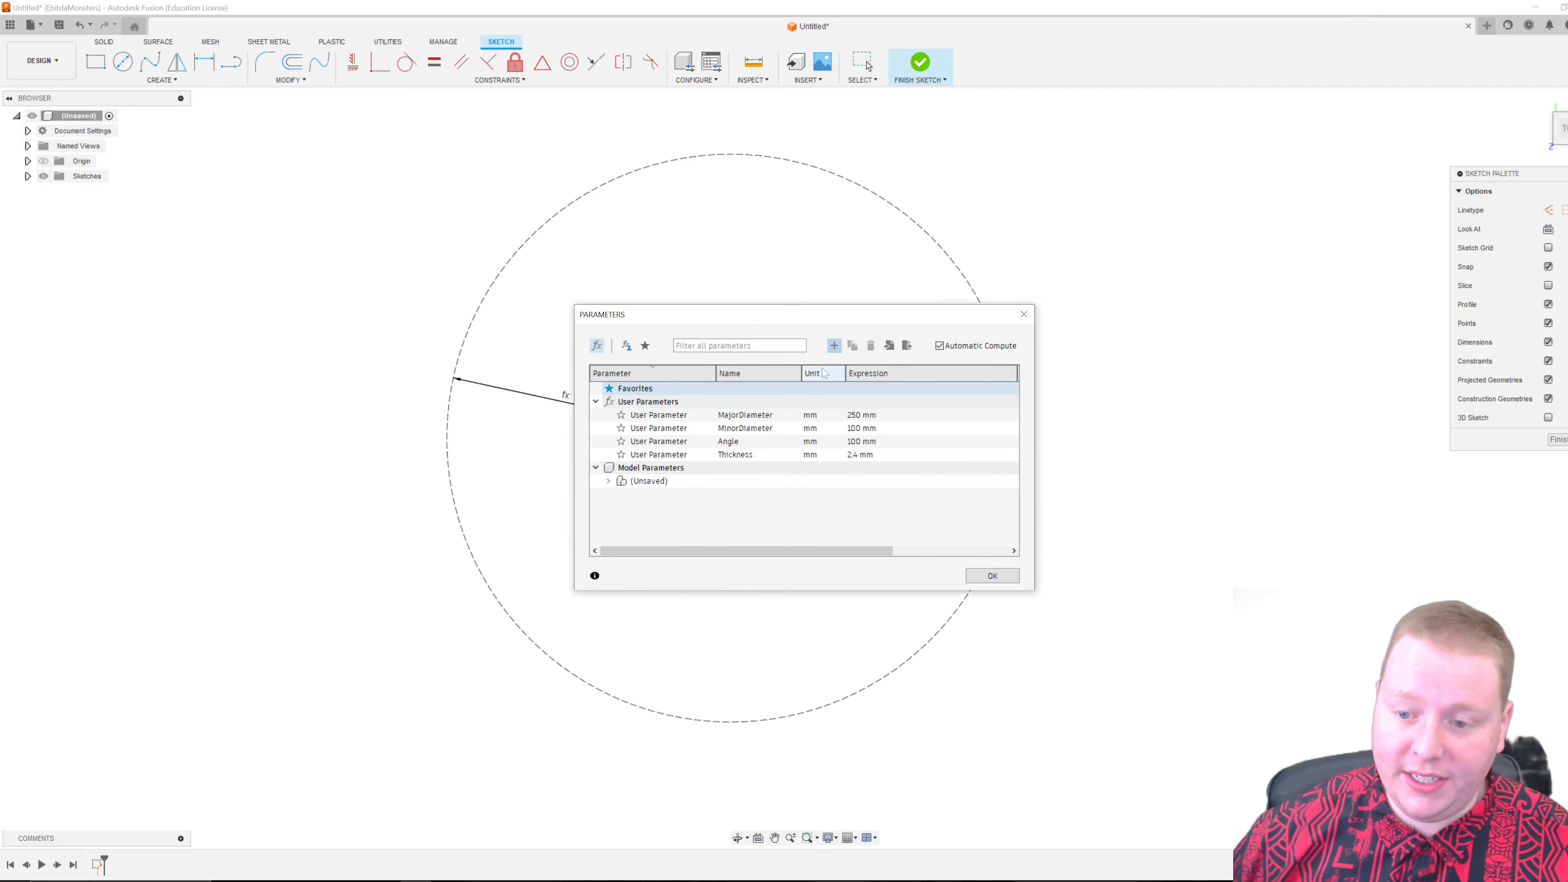
left_click(992, 574)
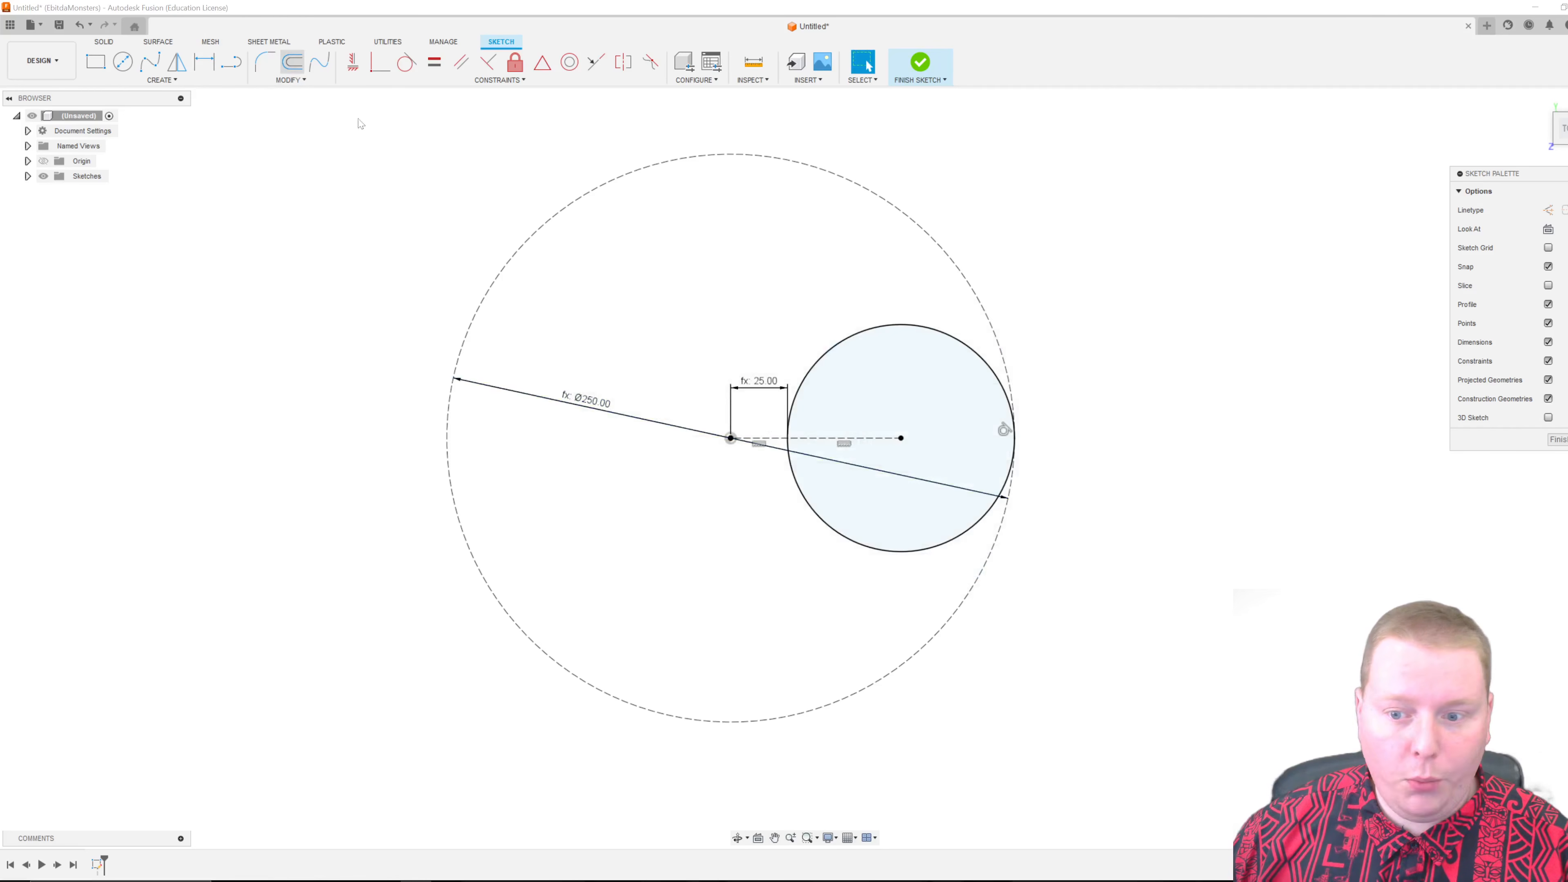
Offset the small solid circle inward by the 2.4 mm Thickness and finish the sketch.
left_click(291, 62)
left_click(850, 332)
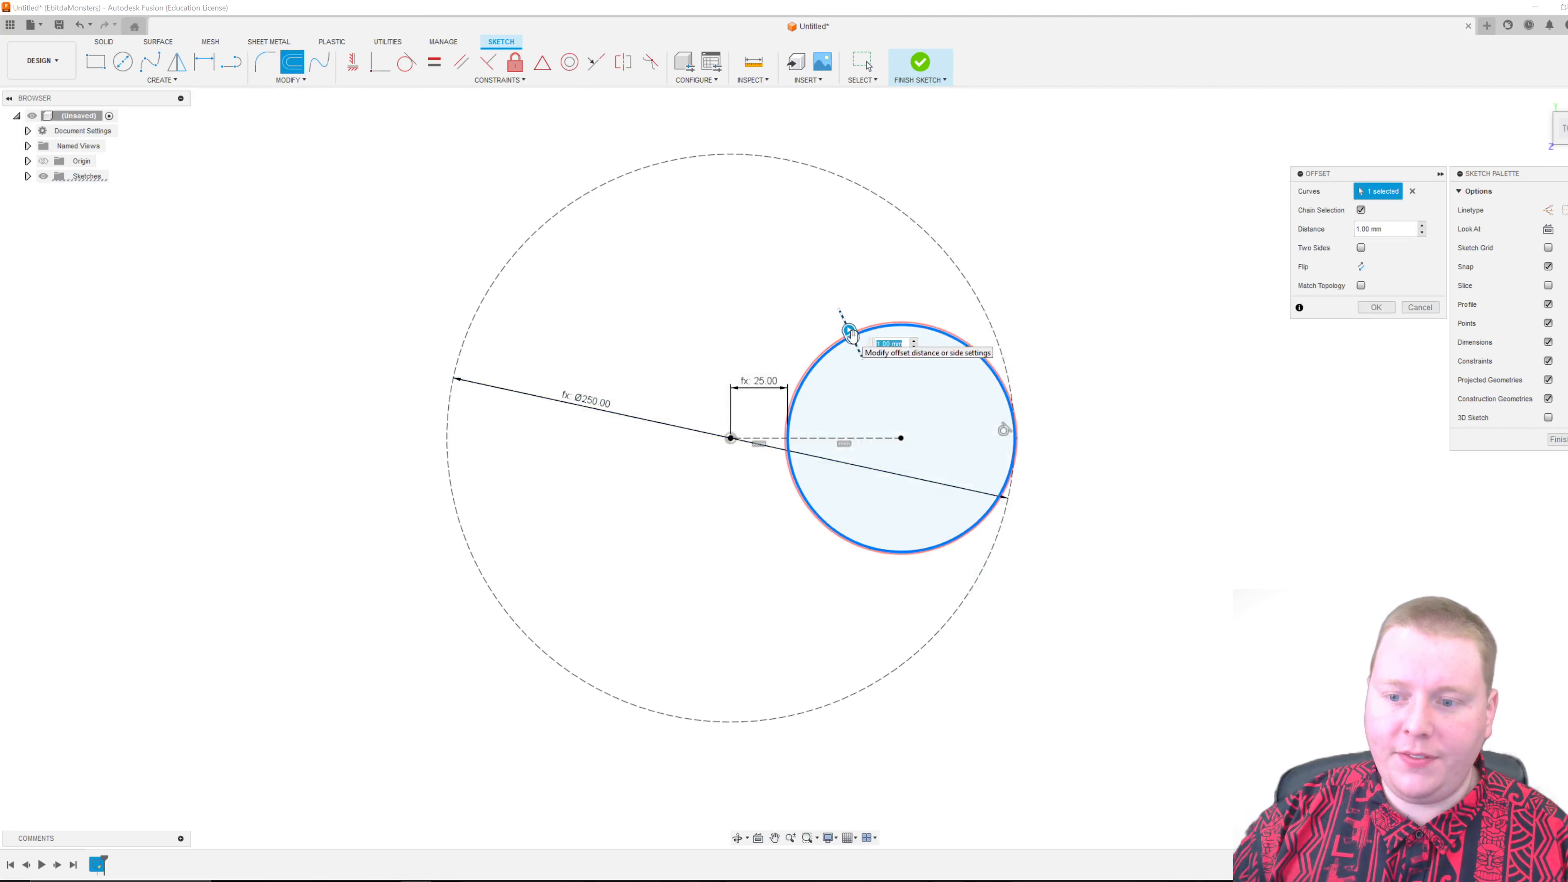
type("-2.4")
key("Return")
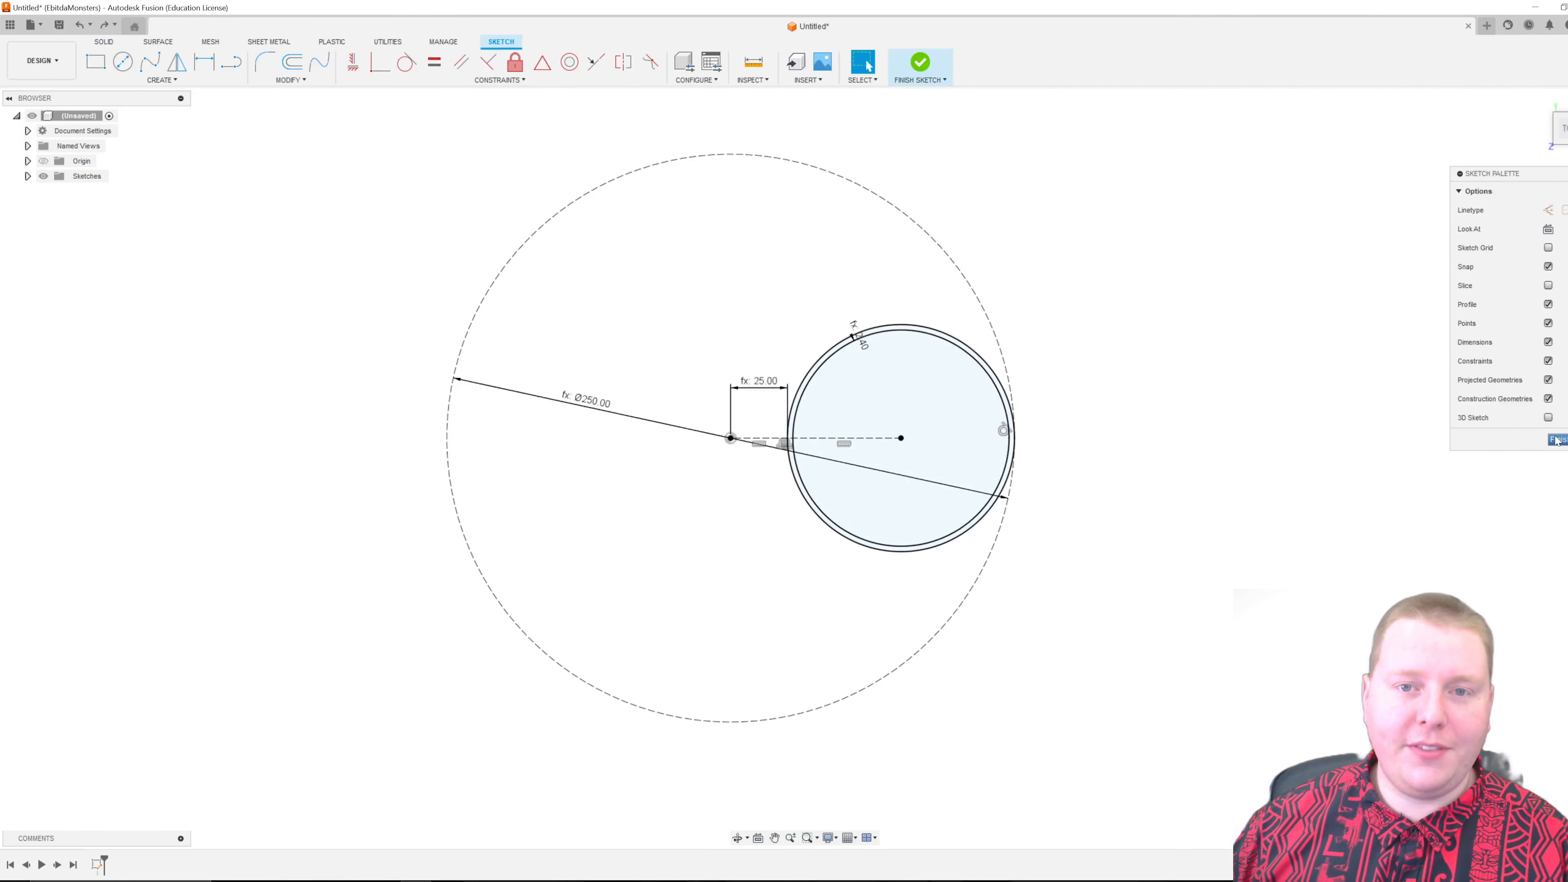
left_click(1555, 440)
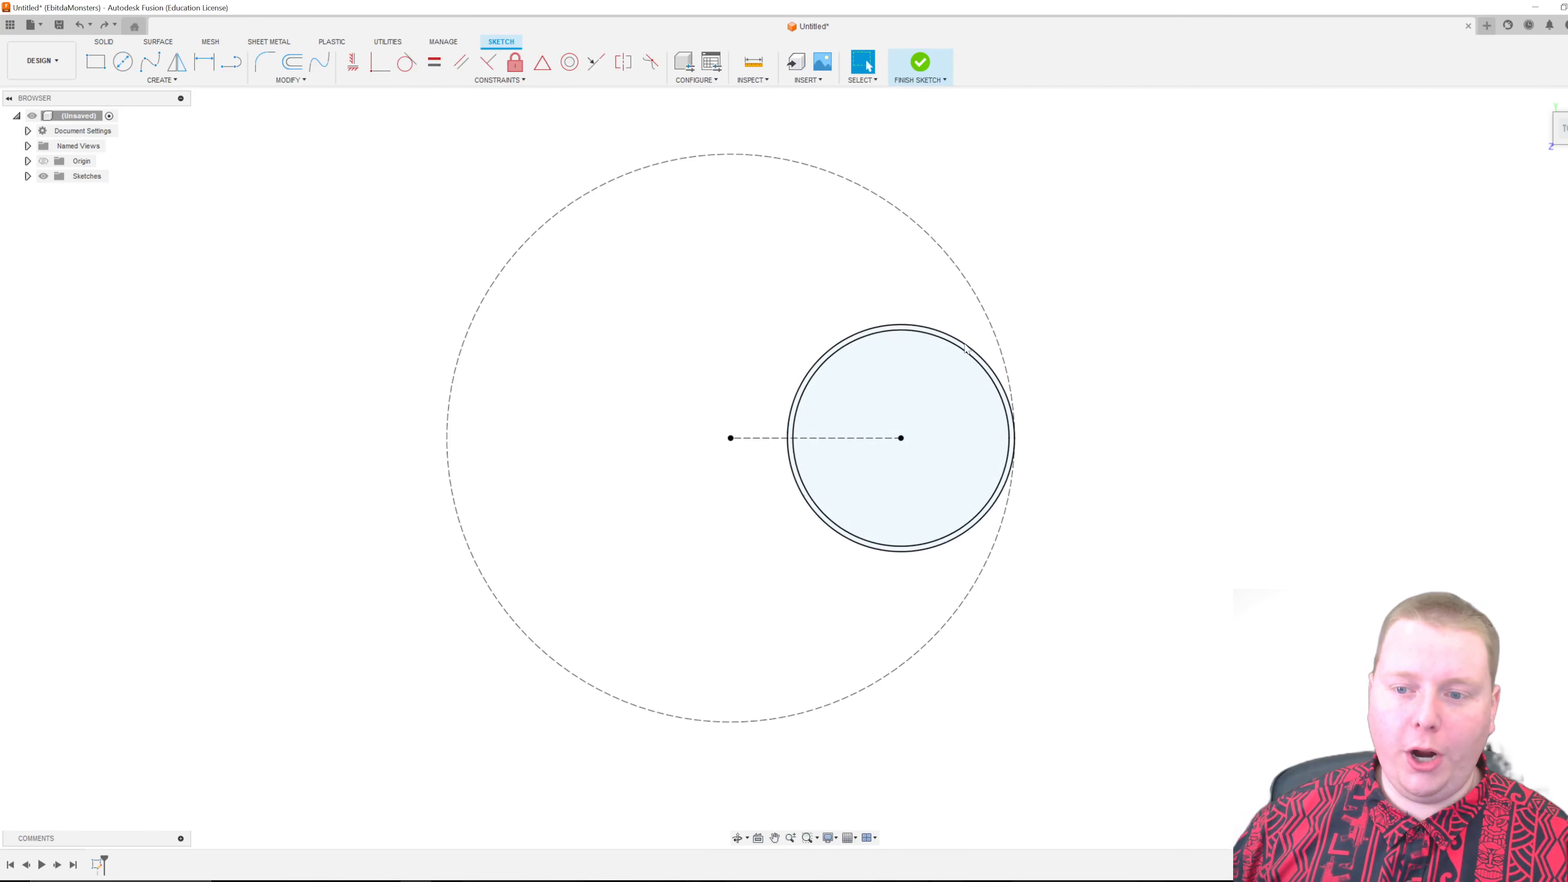
Start a Coil on the horizontal origin plane, centred on the origin, with its diameter set to MajorDiameter.
left_click(145, 87)
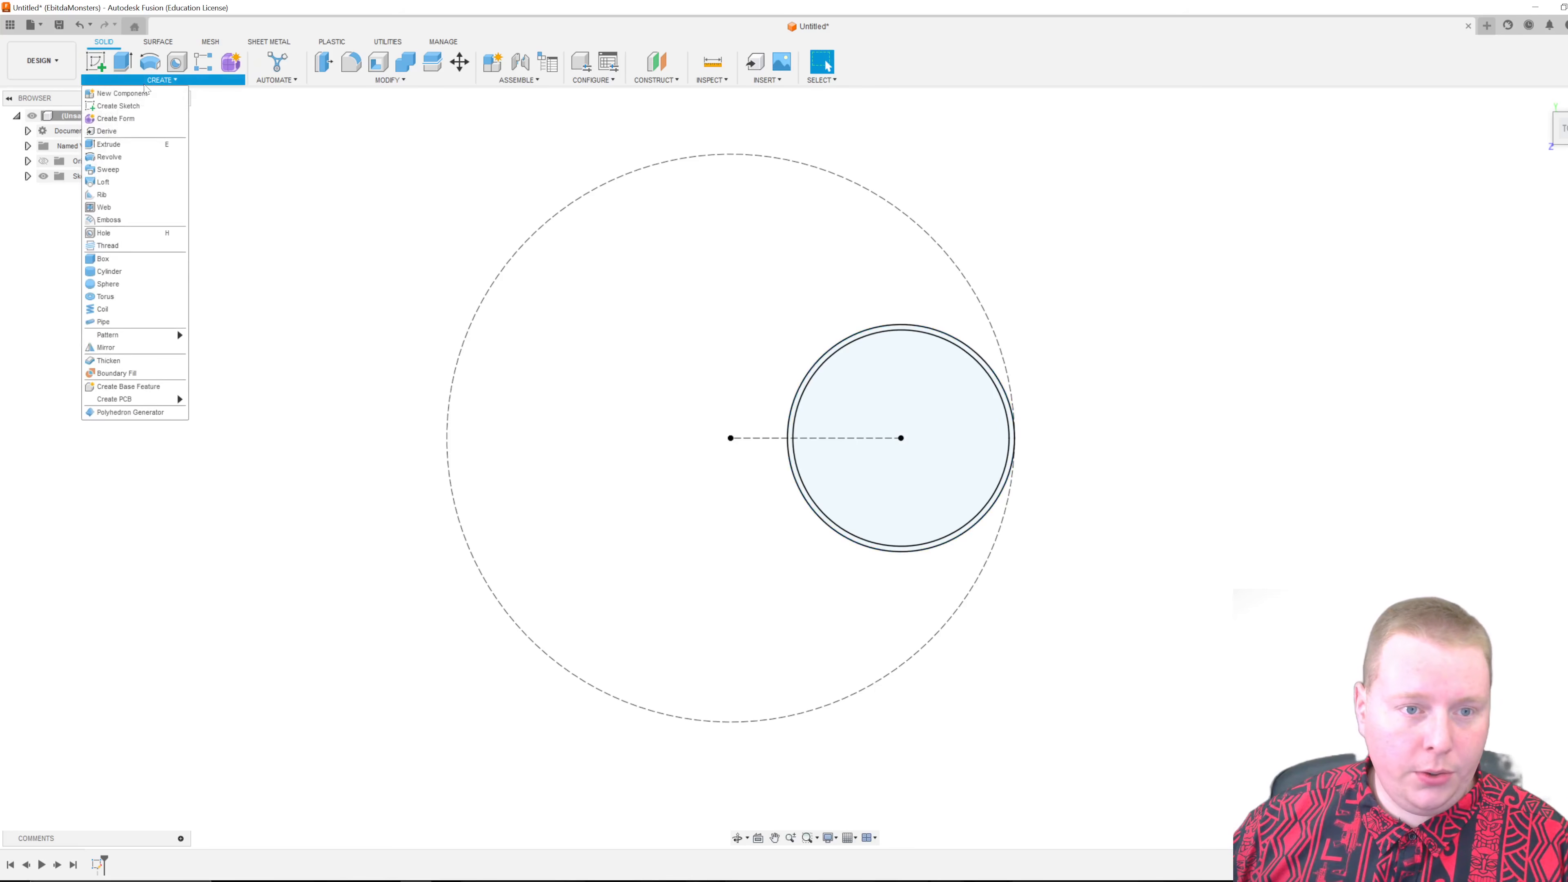
left_click(103, 308)
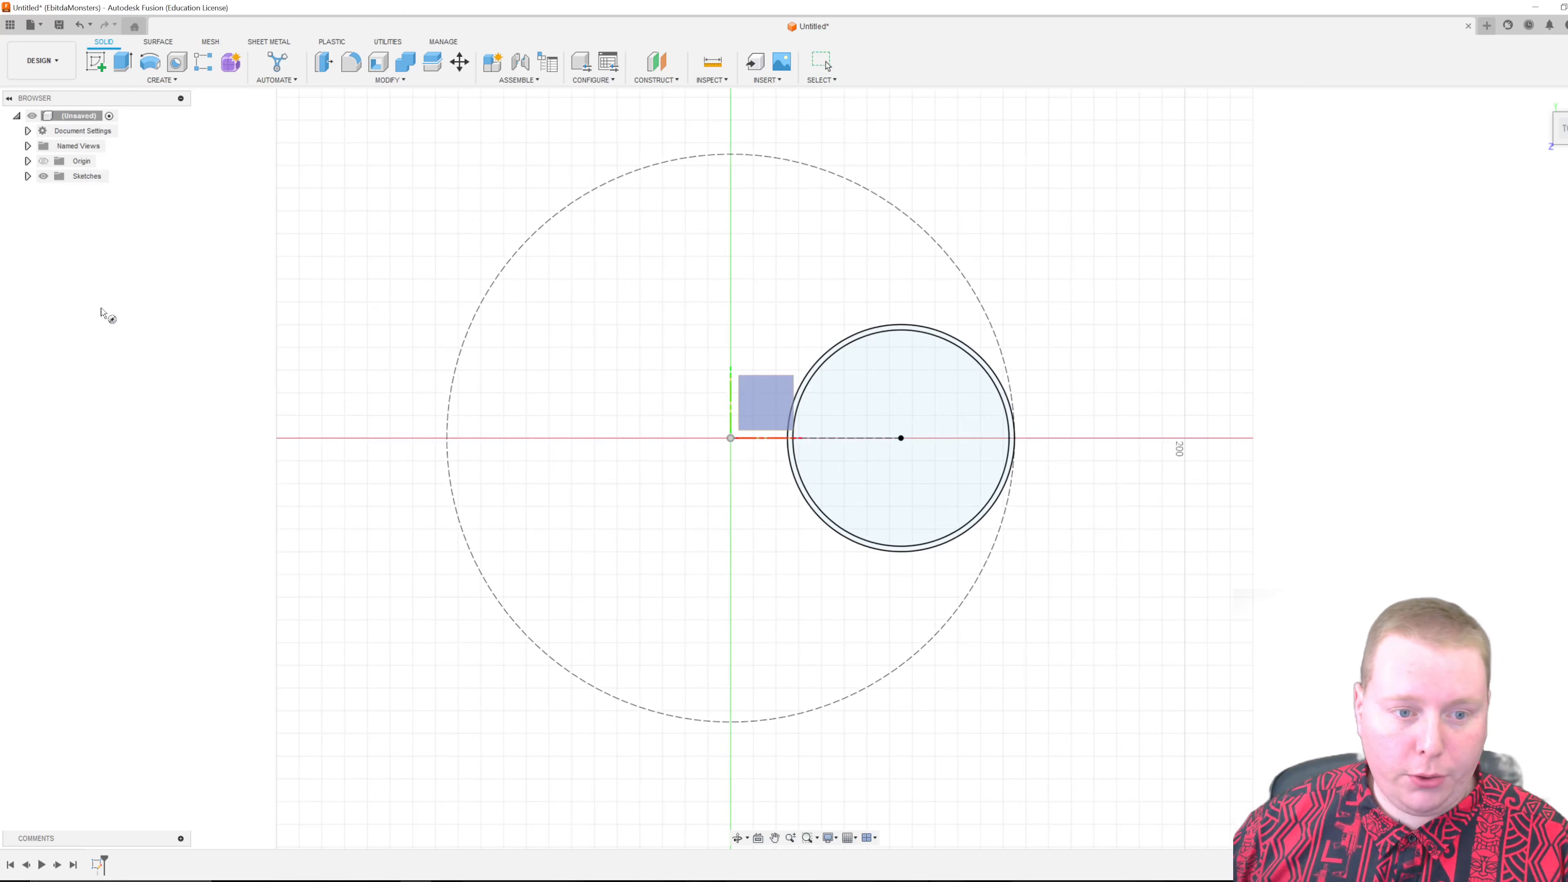
middle_click_drag(952, 424, 827, 368, "shift")
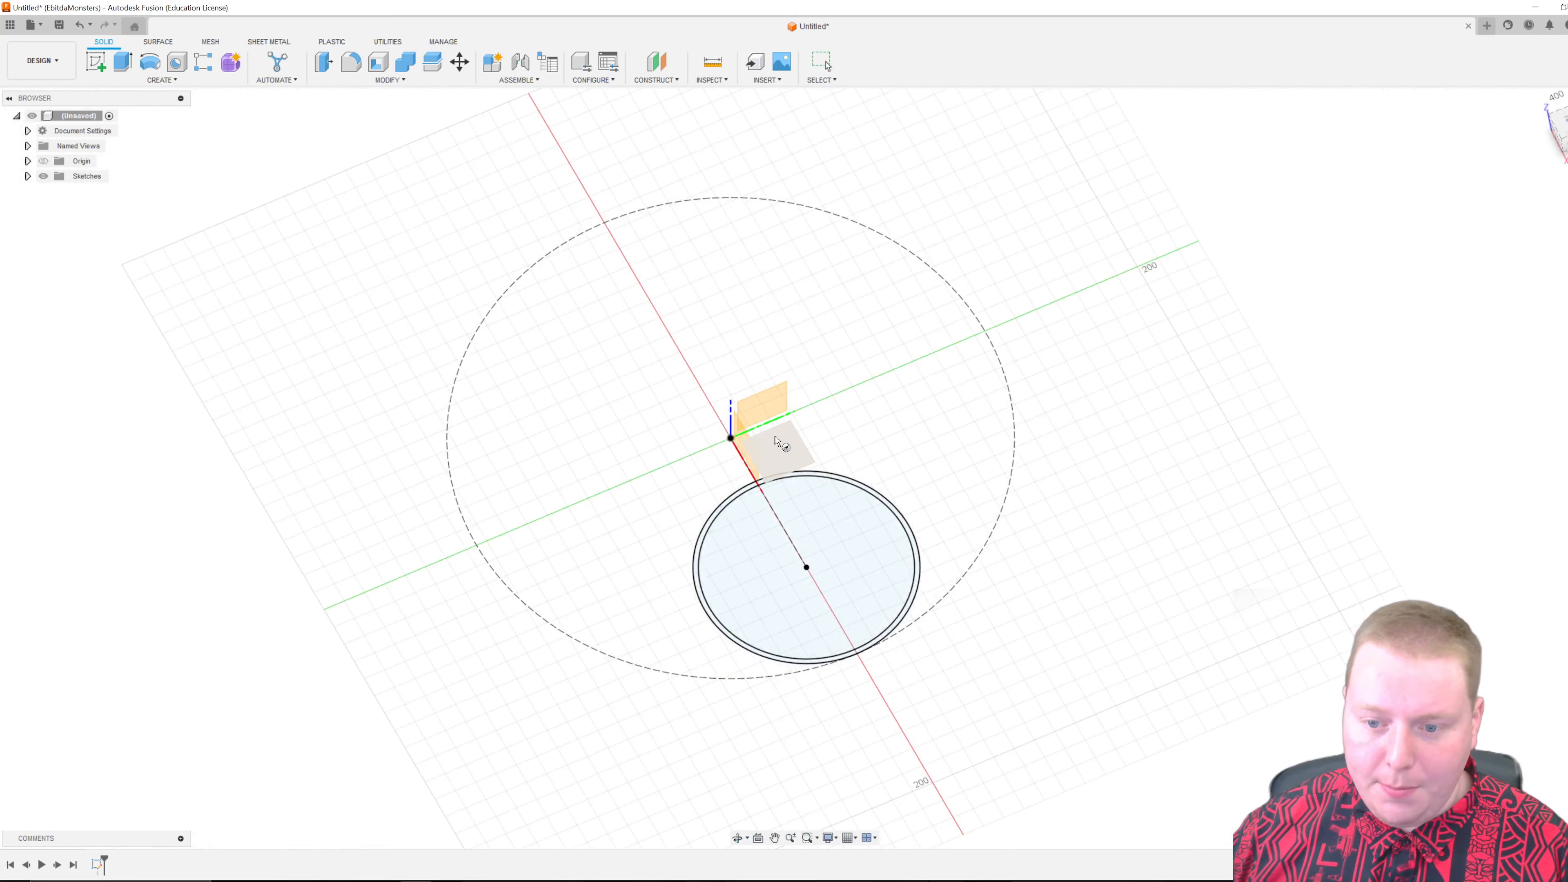
left_click(780, 445)
mouse_move(780, 445)
middle_mouse_down("shift")
mouse_move(804, 420)
mouse_move(926, 469)
middle_mouse_up("shift")
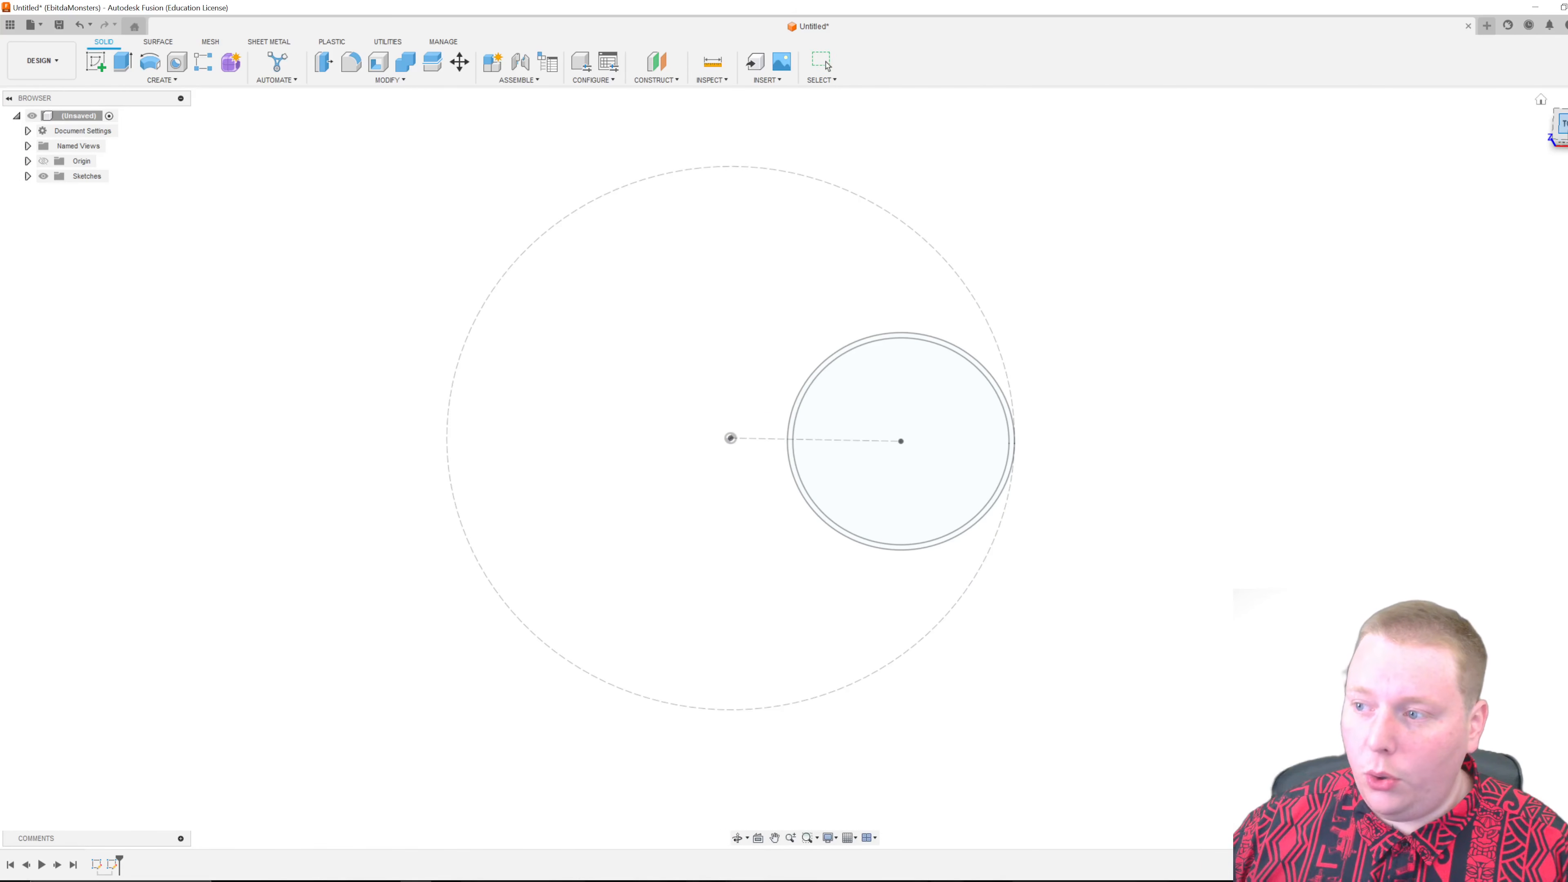
left_click(730, 449)
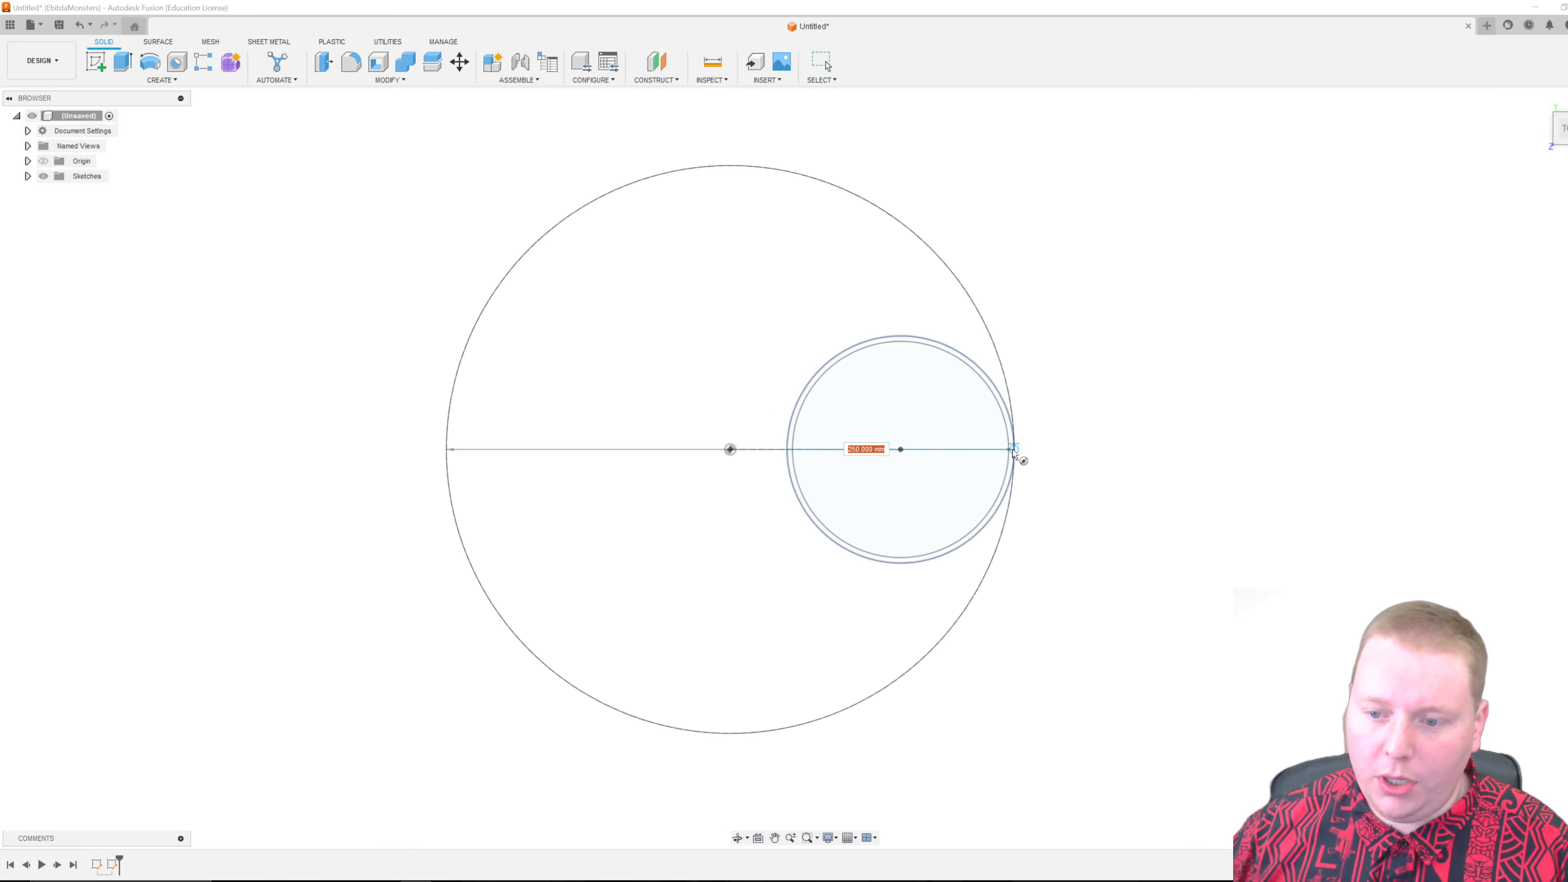
type("MajorDiameter")
key("Return")
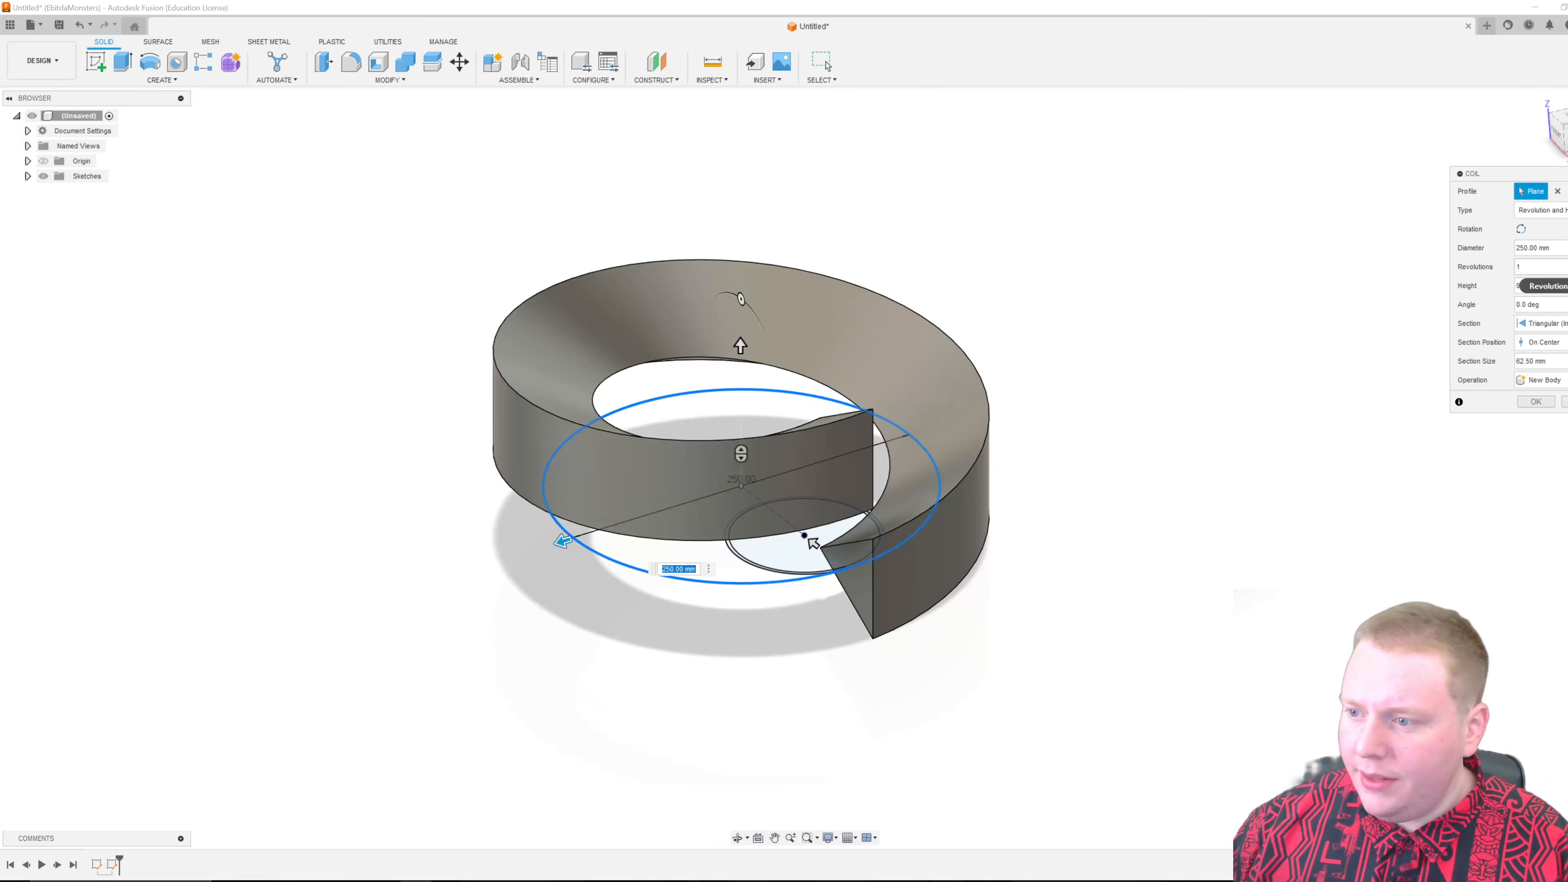
Set the coil's height to the Angle parameter.
key("Tab")
key("shift+Tab")
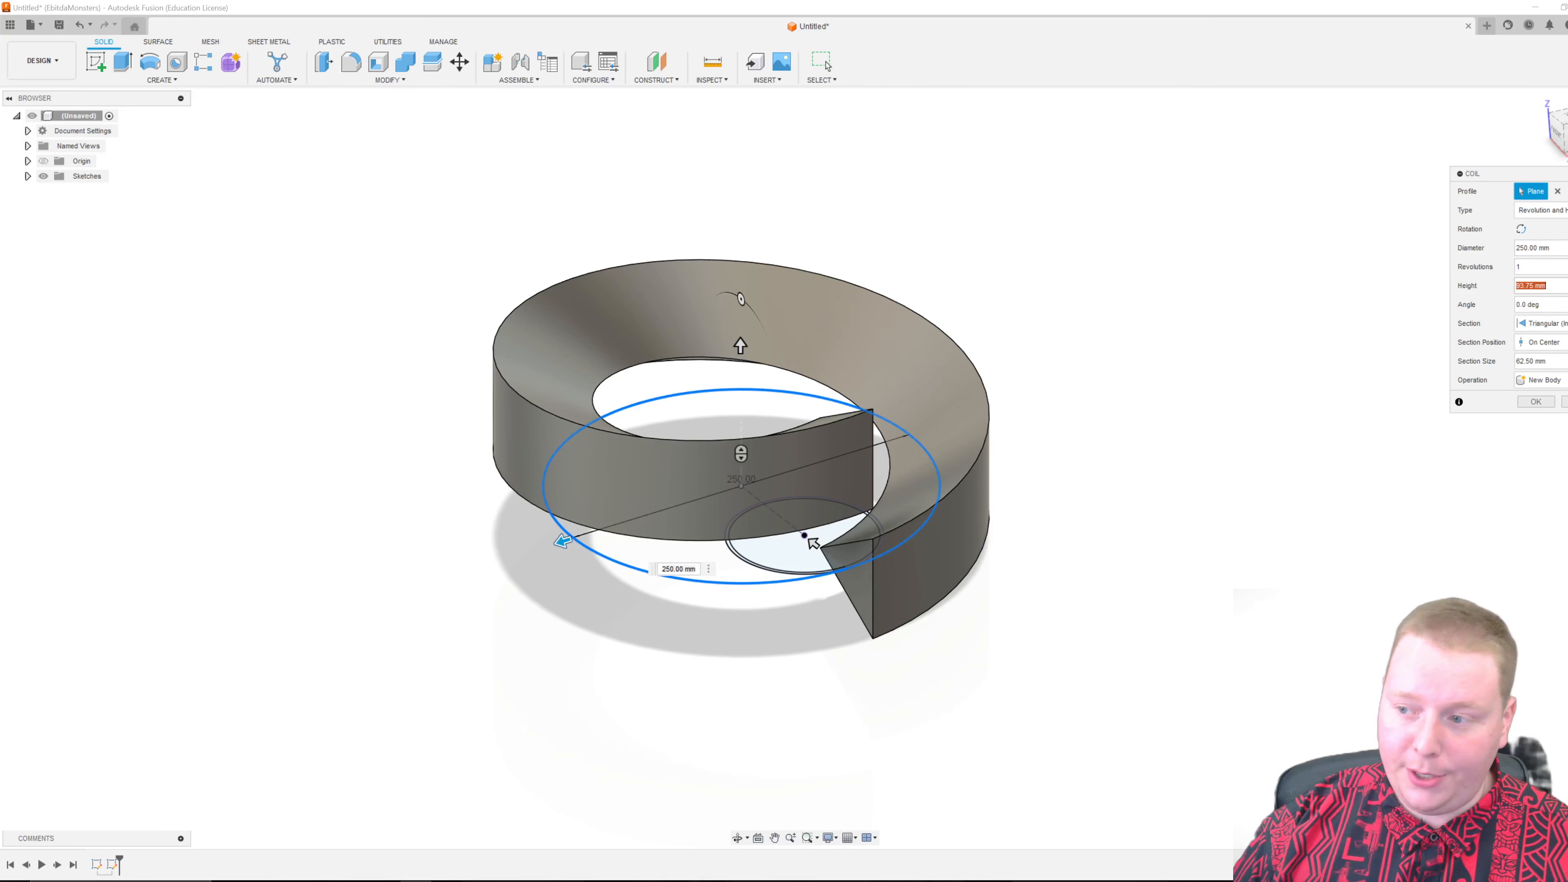
type("Angle")
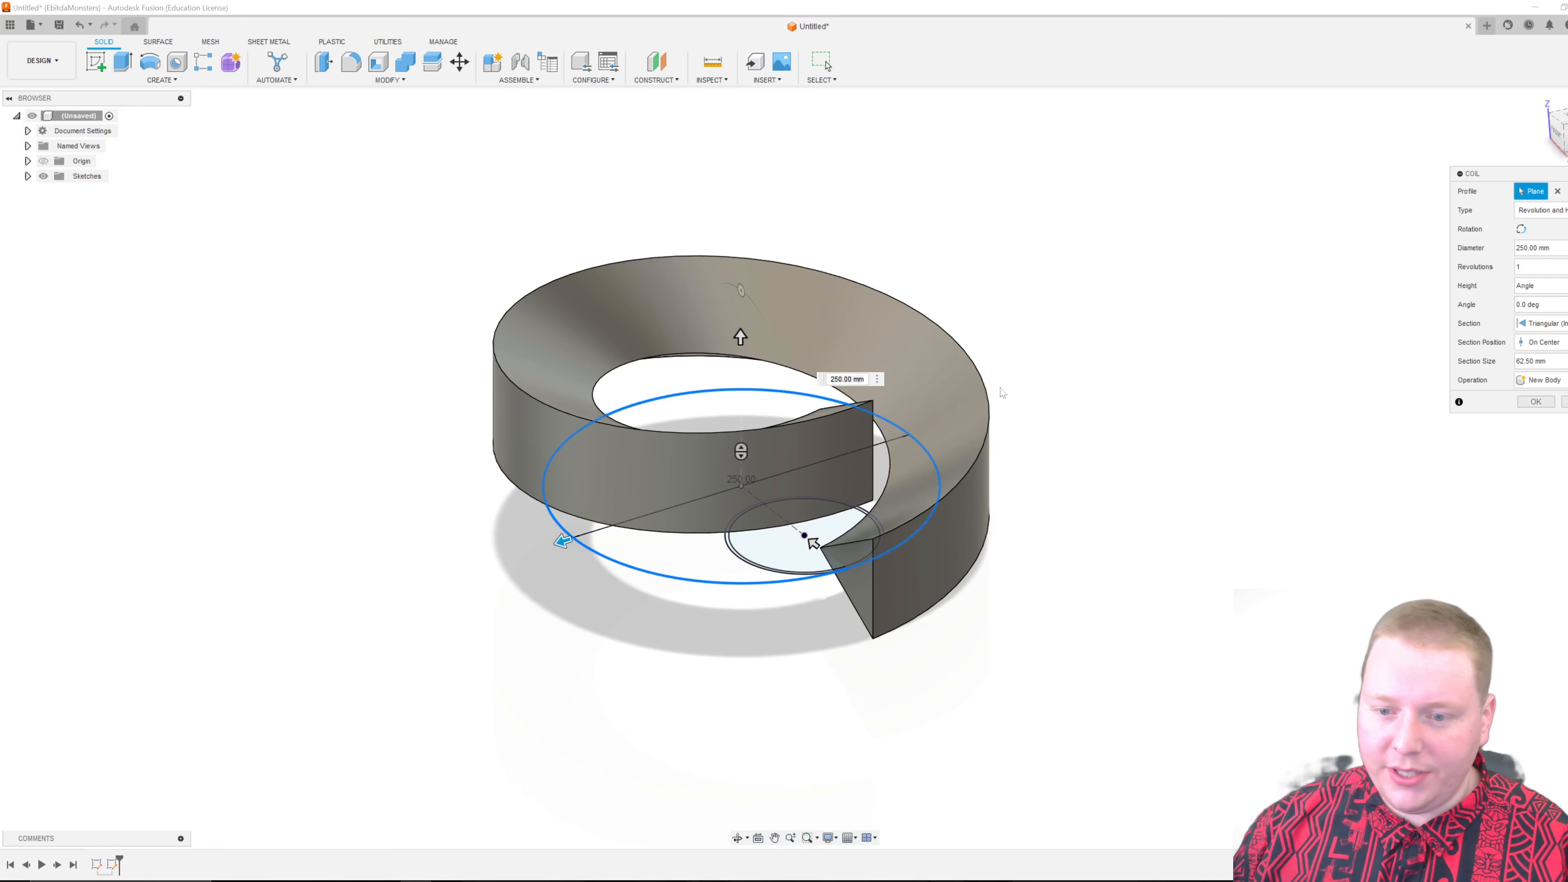
Try coil heights of 160 mm and 210 mm, and return the height to the Angle parameter.
left_click_drag(740, 337, 635, 258)
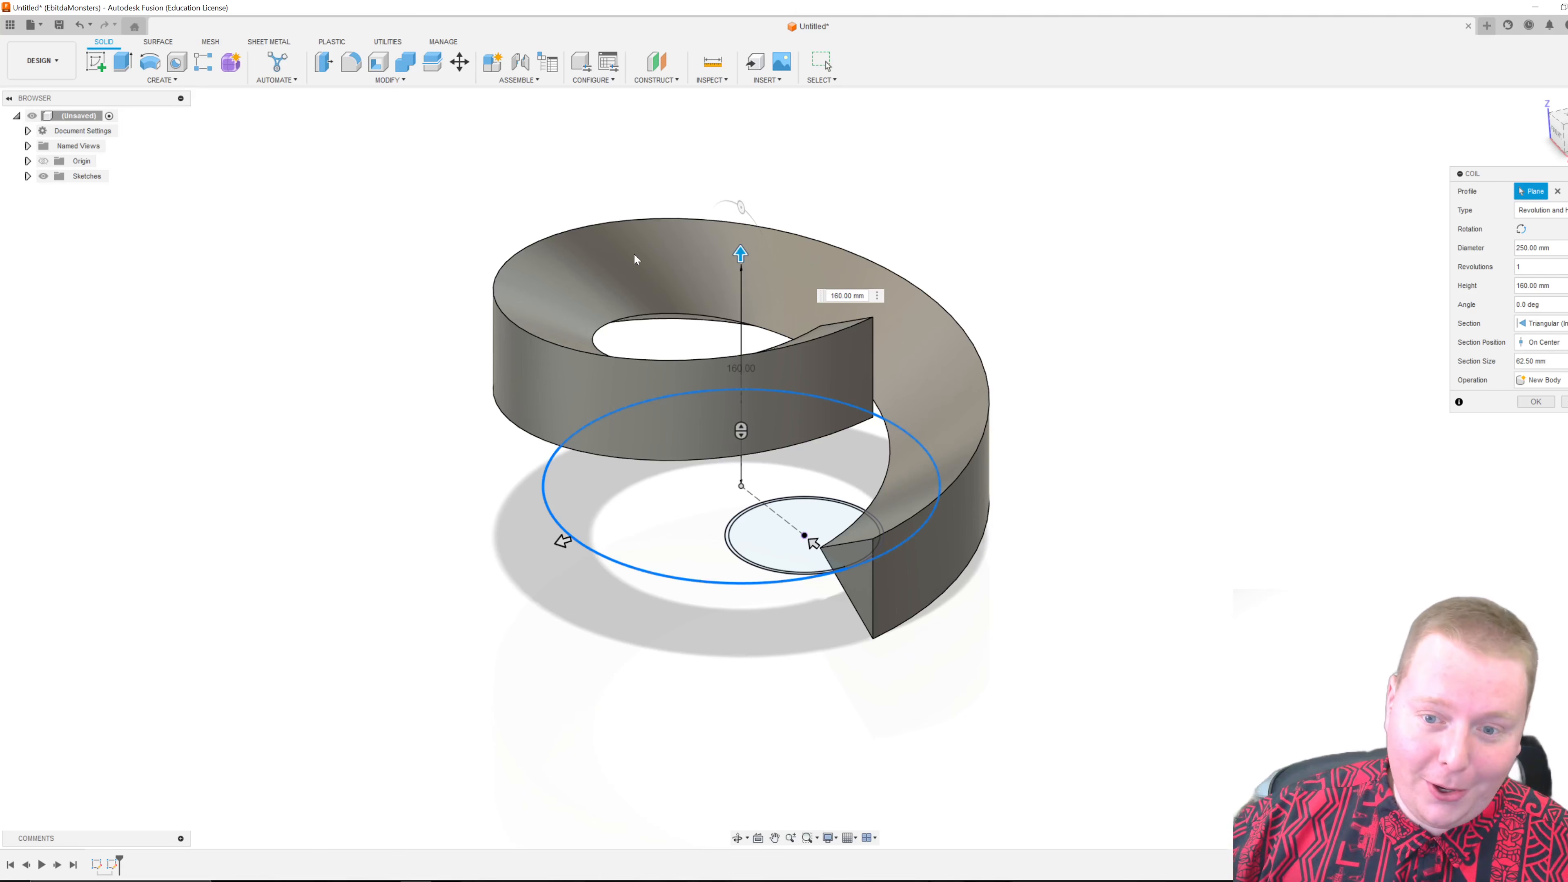
left_click_drag(740, 254, 724, 178)
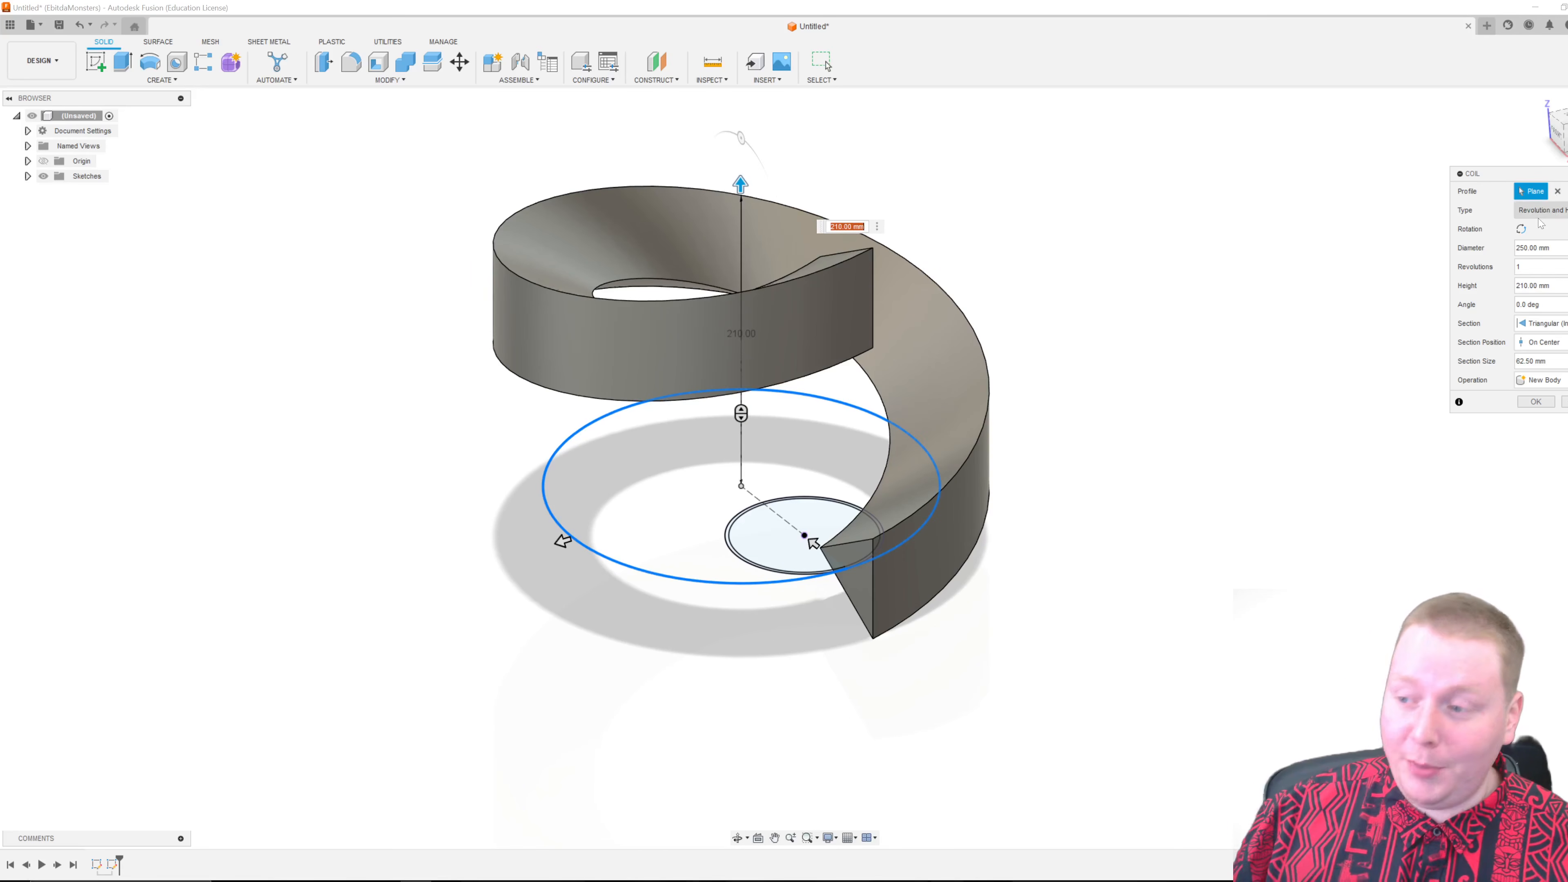
type("Angle")
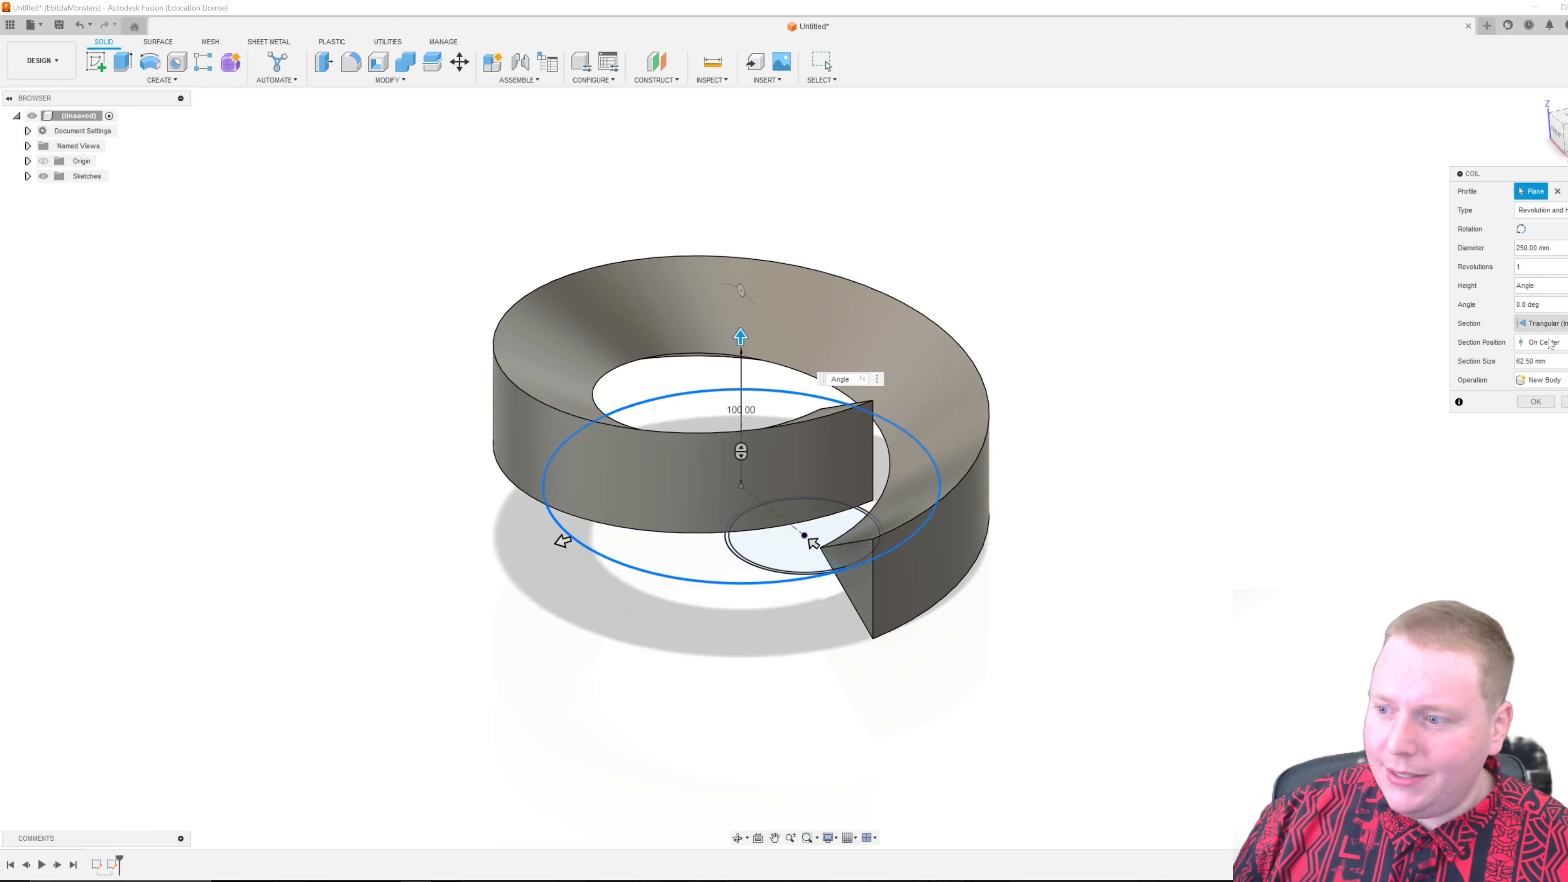
Set the coil's section size to 1 mm and create it as a new body.
left_click(1536, 360)
type("1")
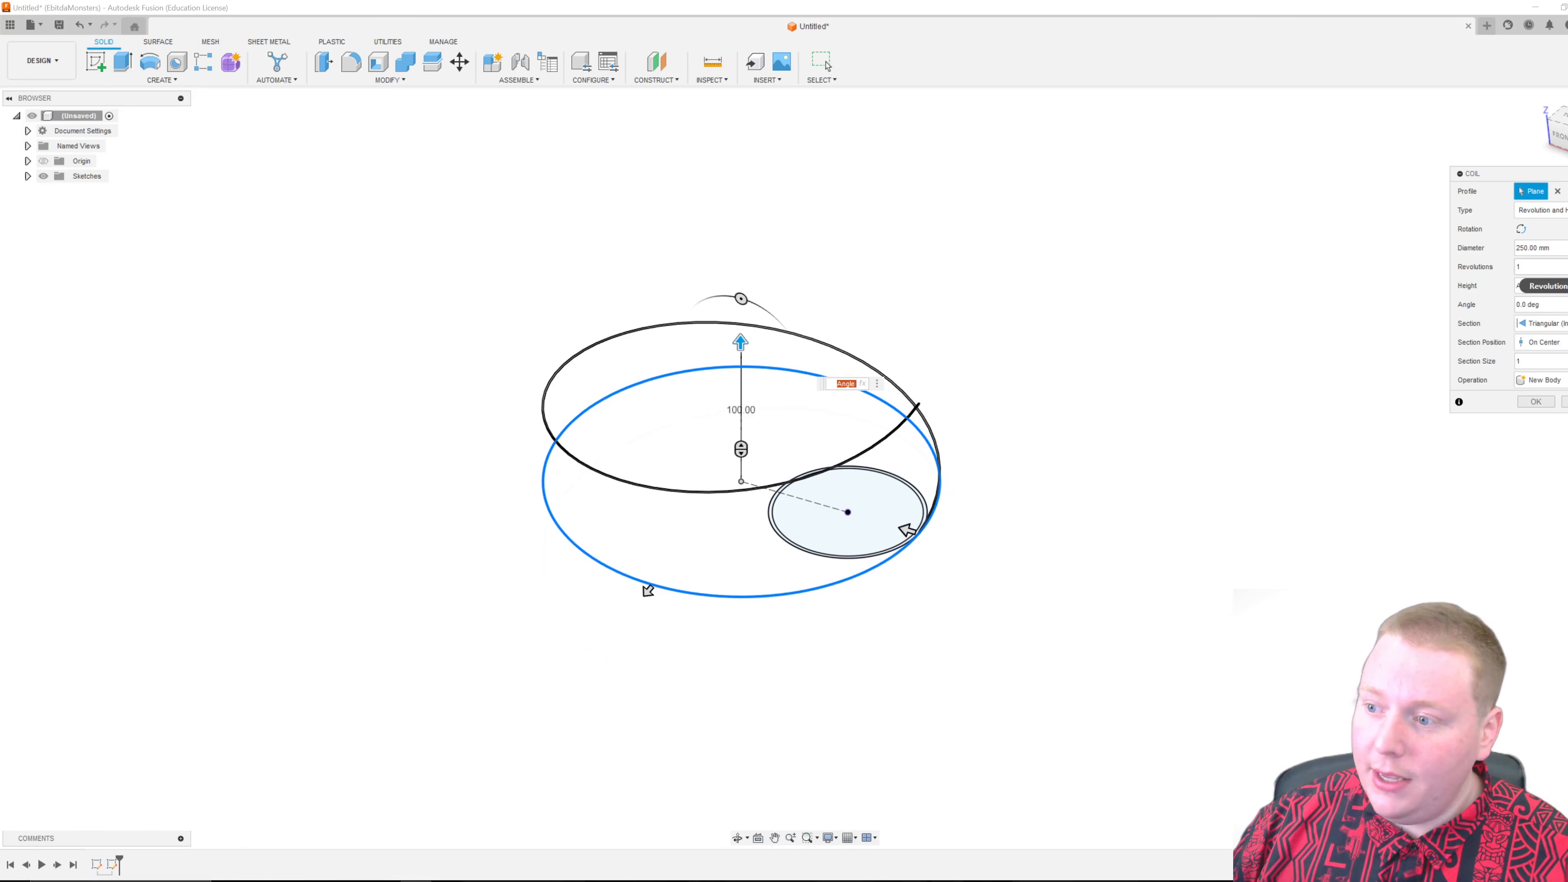
left_click(1541, 407)
Set up a single-path Sweep of the thin ring between the two small circles along the coil's edge, as a new body.
middle_click_drag(532, 332, 681, 295, "shift")
middle_click_drag(529, 332, 514, 283, "shift")
left_click(162, 80)
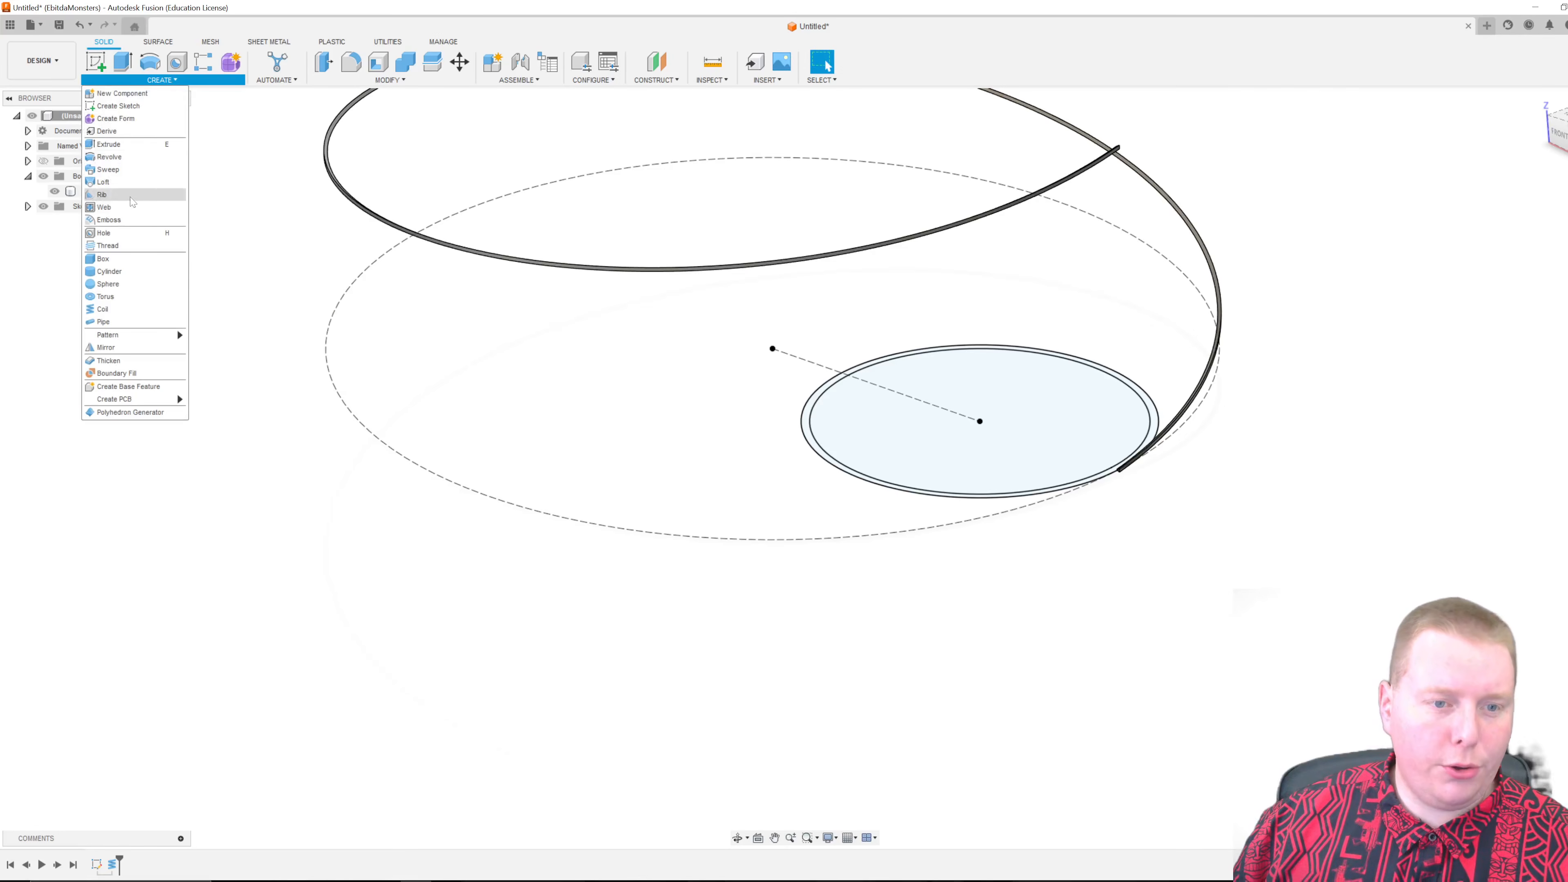
left_click(108, 169)
scroll(800, 430, "up", 3)
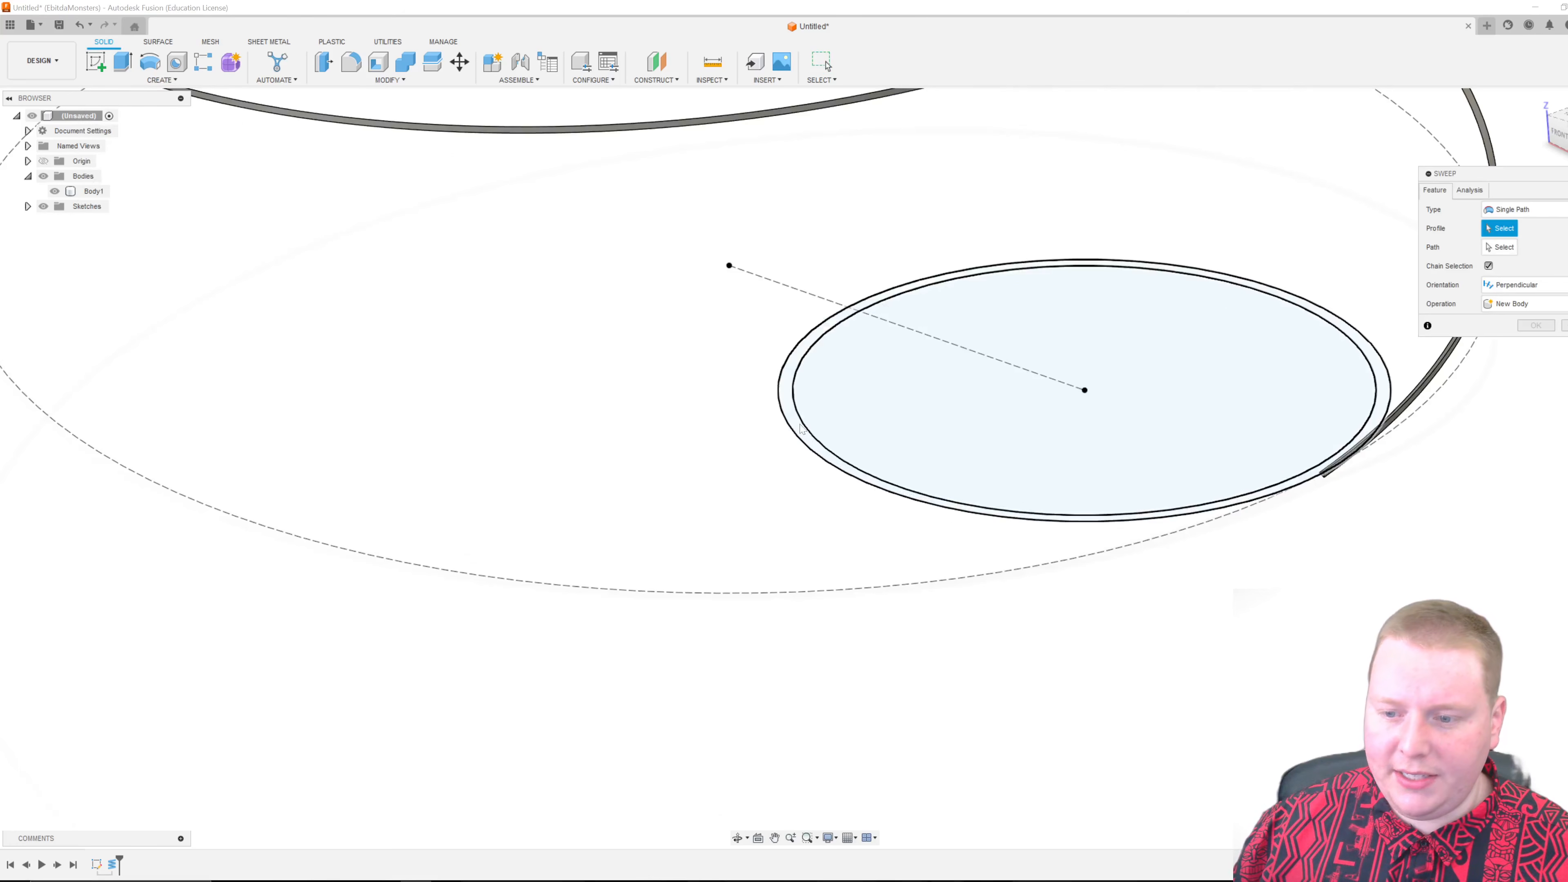
left_click(787, 412)
middle_click_drag(1236, 210, 1039, 271)
scroll(1315, 308, "up", 3)
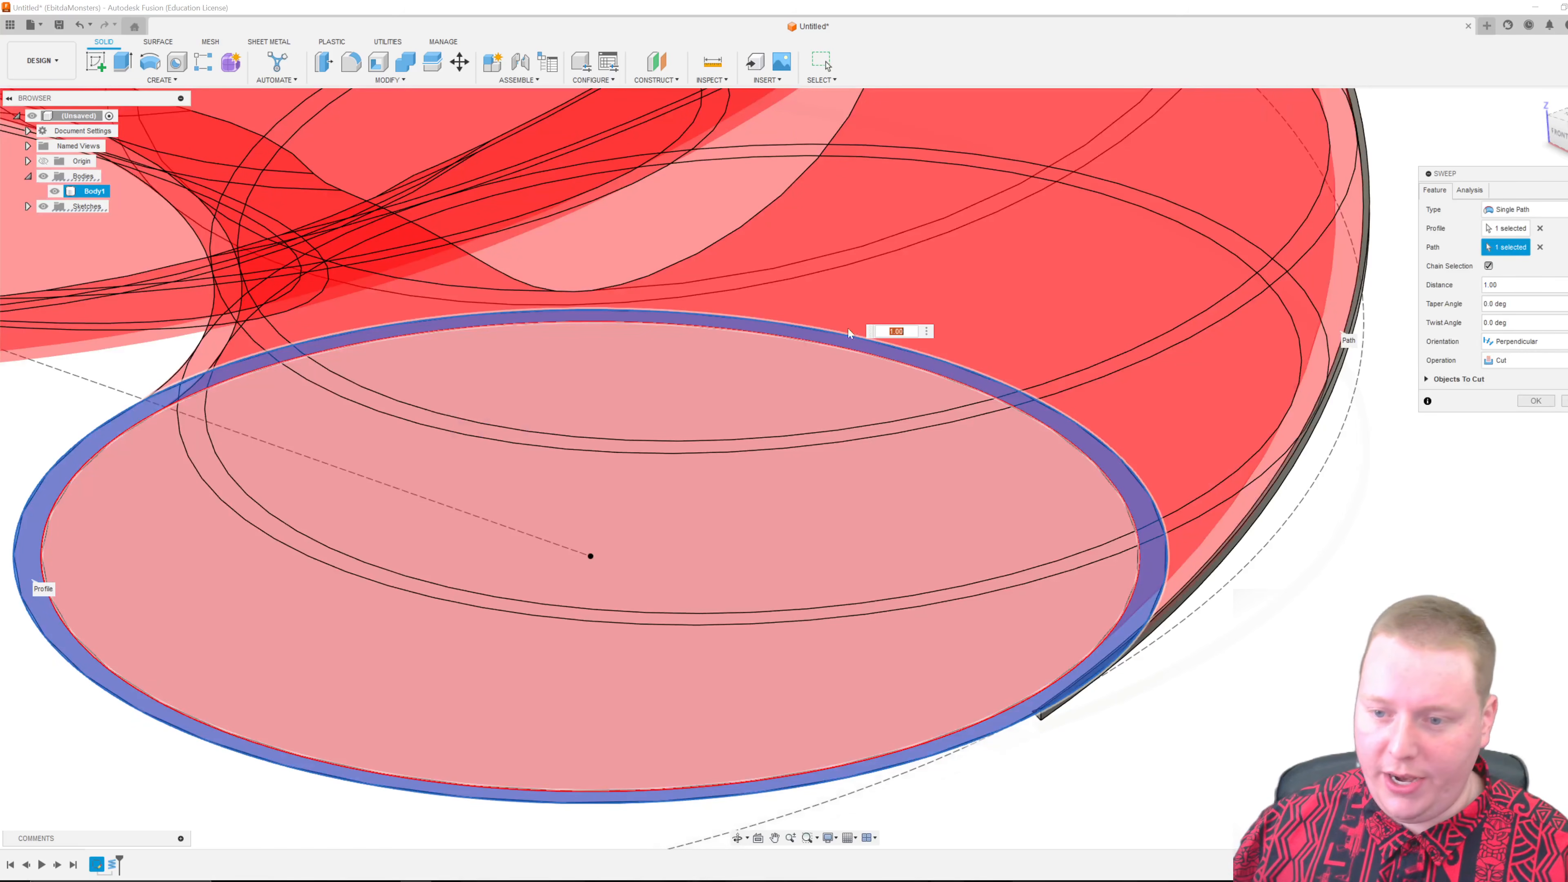
scroll(856, 329, "down", 10)
mouse_move(838, 388)
middle_mouse_down("shift")
mouse_move(865, 402)
mouse_move(845, 417)
middle_mouse_up("shift")
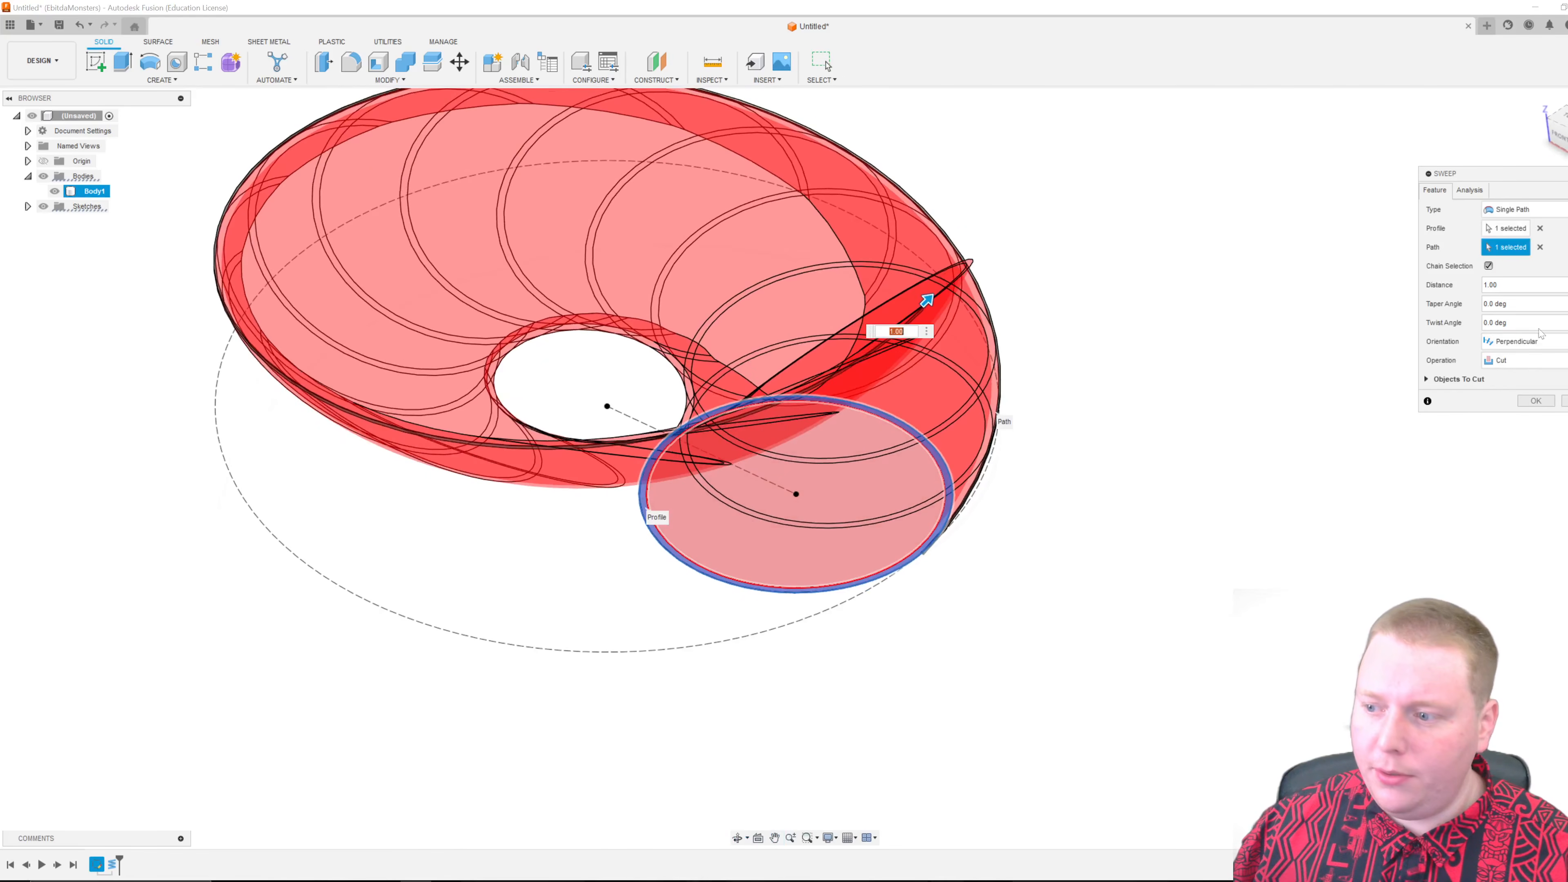
left_click(1515, 361)
left_click(1517, 416)
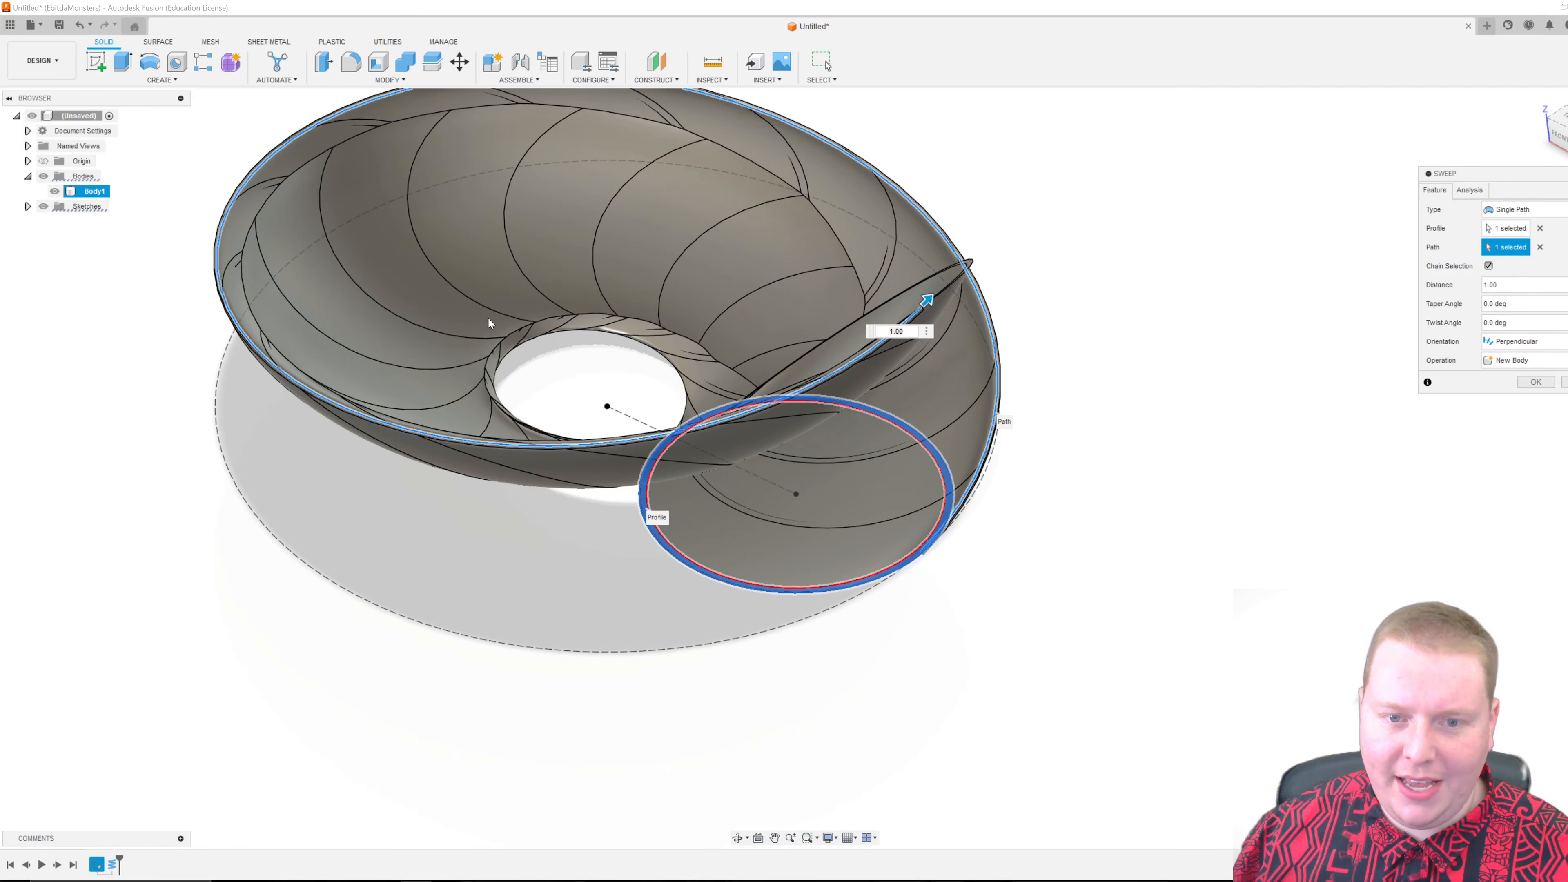
Compare the Parallel and Perpendicular sweep orientations, and create the swept body with Parallel orientation.
scroll(498, 327, "down", 2)
left_click(1546, 343)
left_click(1512, 358)
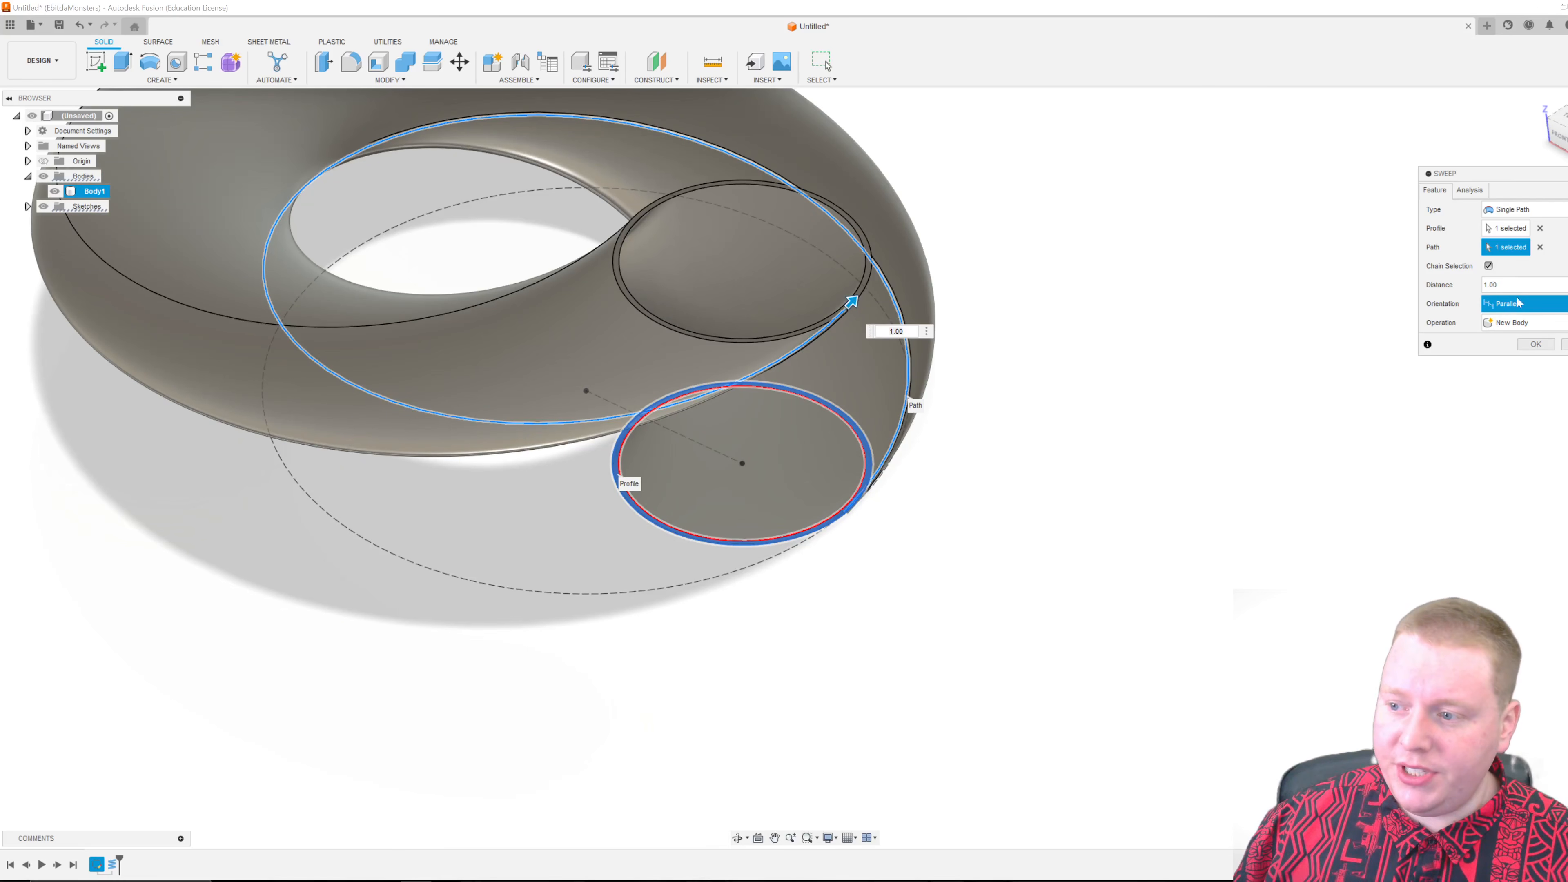
left_click(1522, 320)
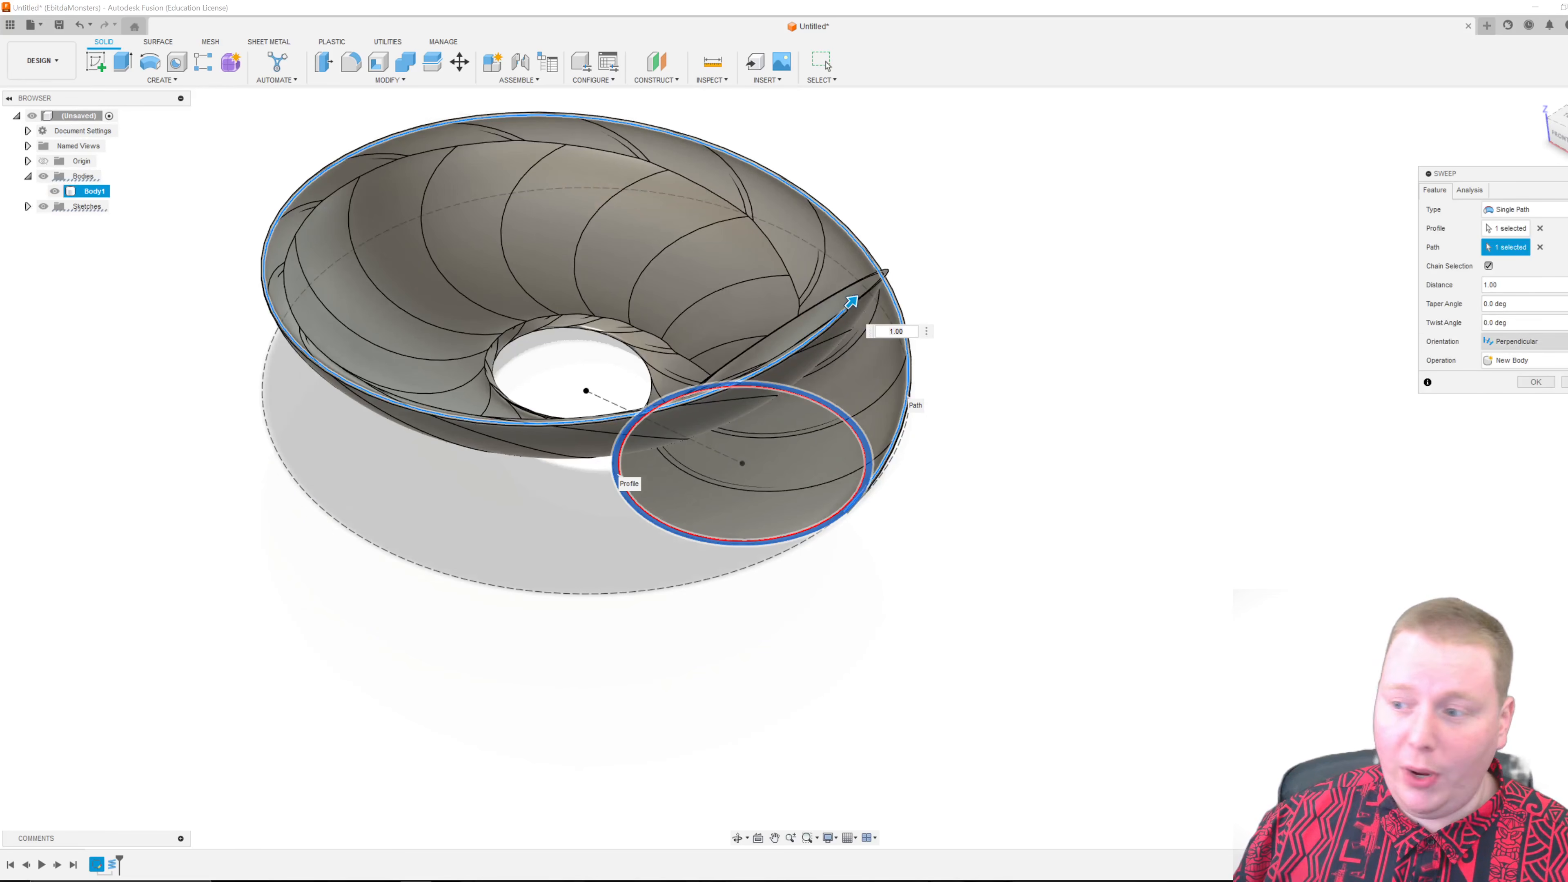
left_click(1522, 342)
left_click(1511, 372)
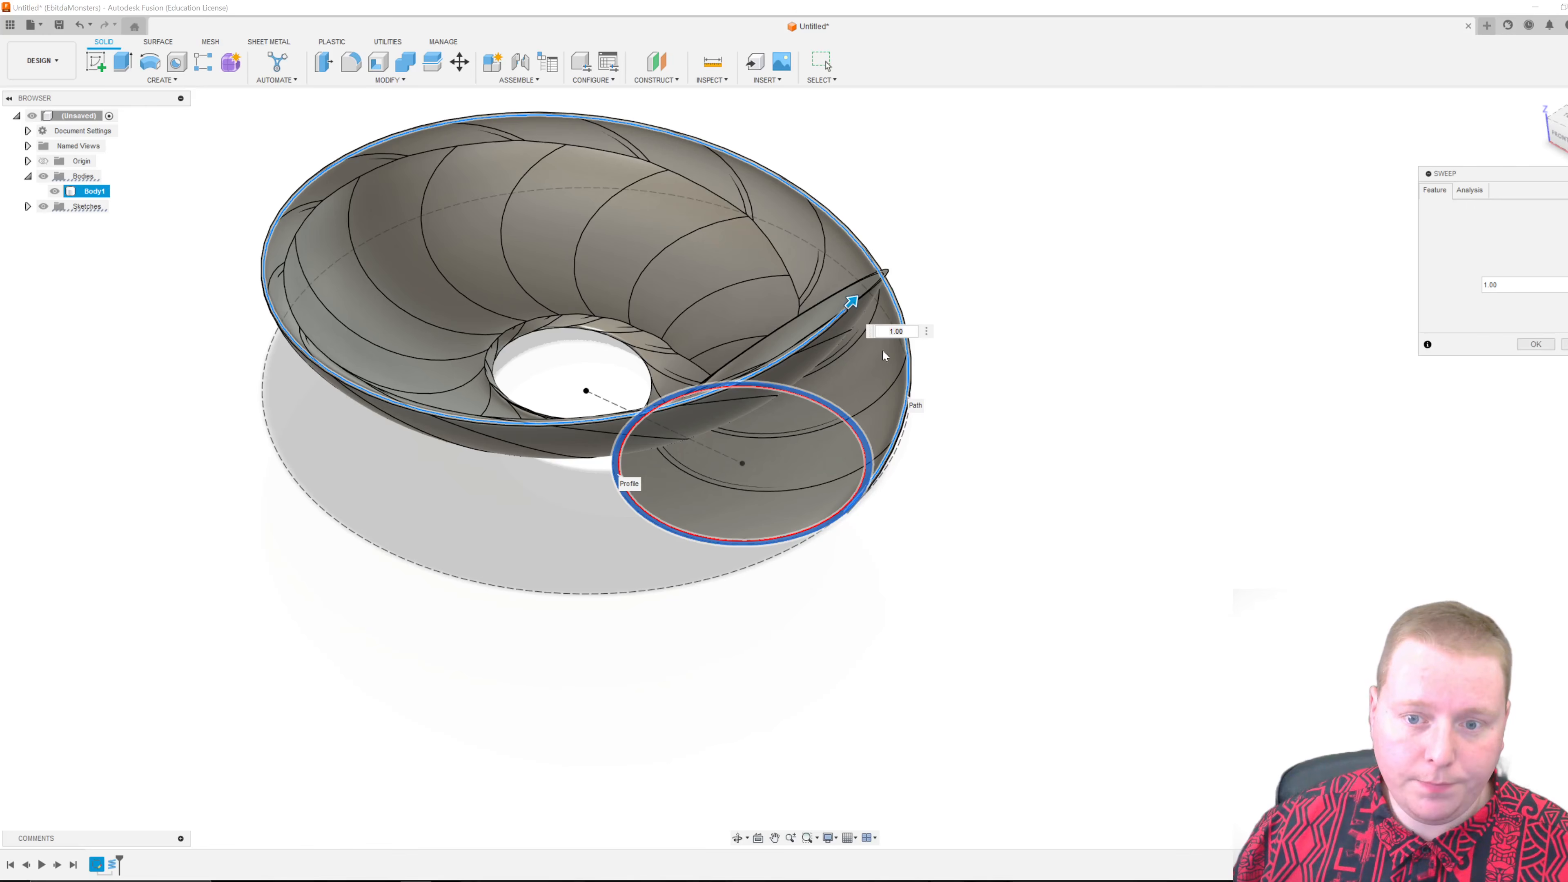
left_click(1536, 344)
Add a user parameter named Height in mm with the expression 10 and close the parameters dialog.
left_click(389, 79)
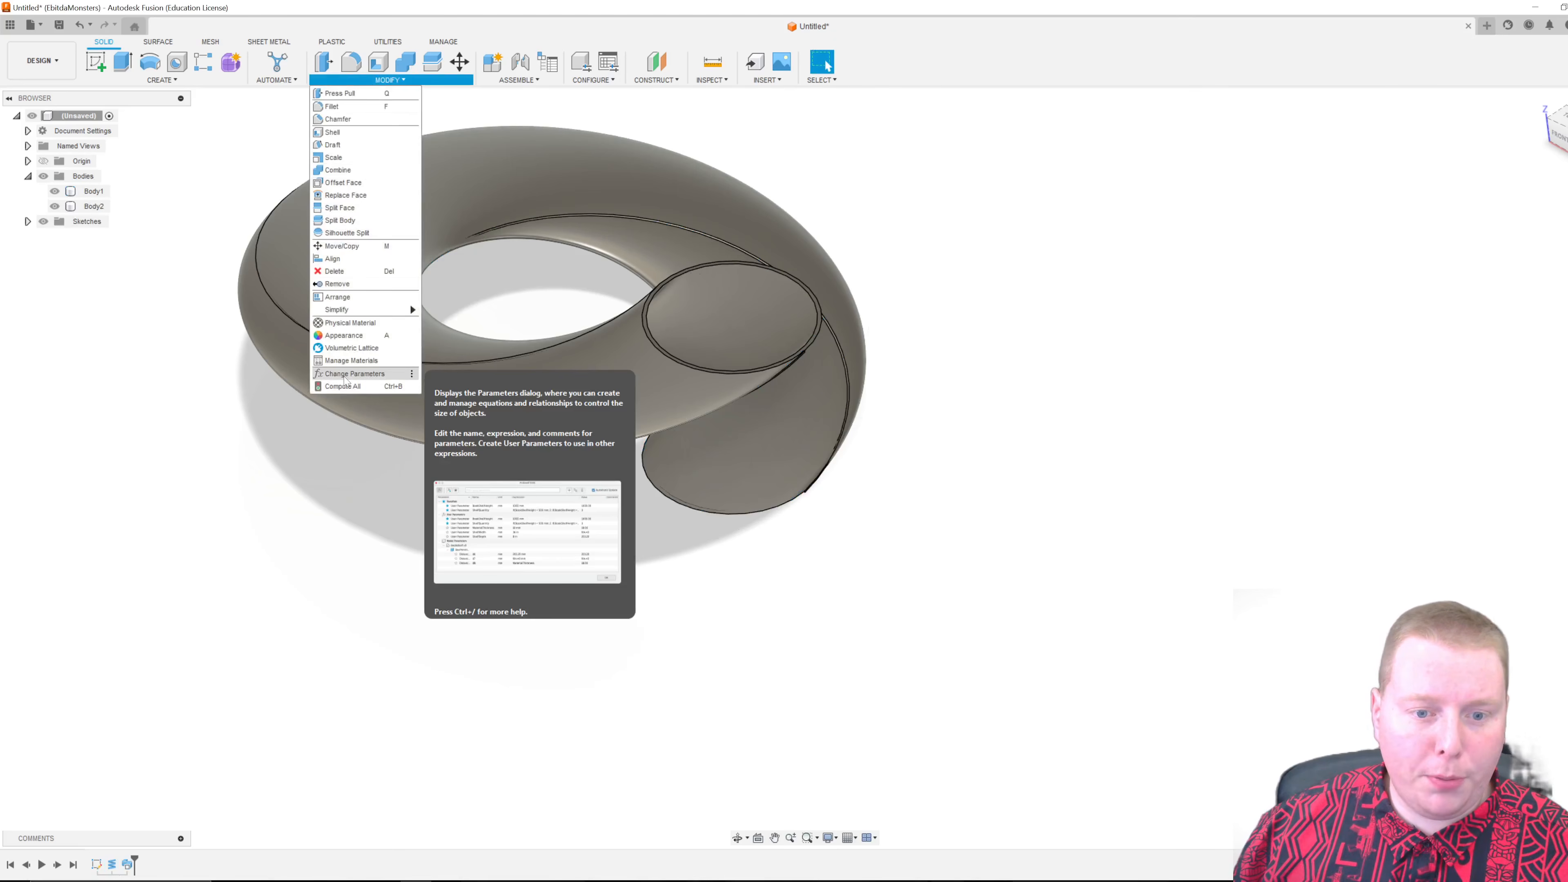
left_click(358, 377)
left_click(833, 346)
type("Height")
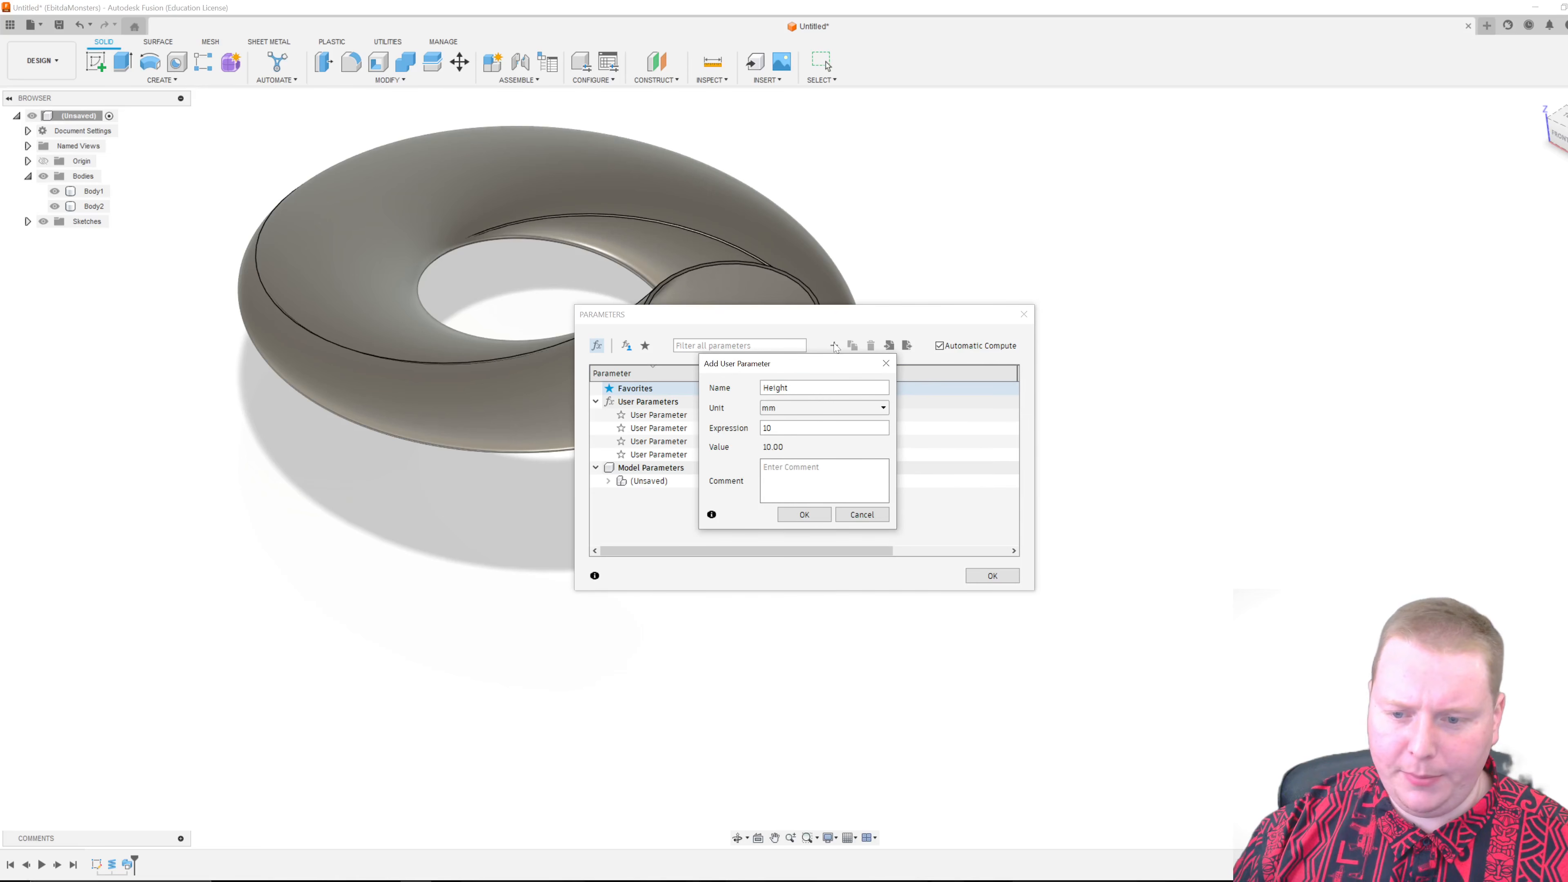
key("Return")
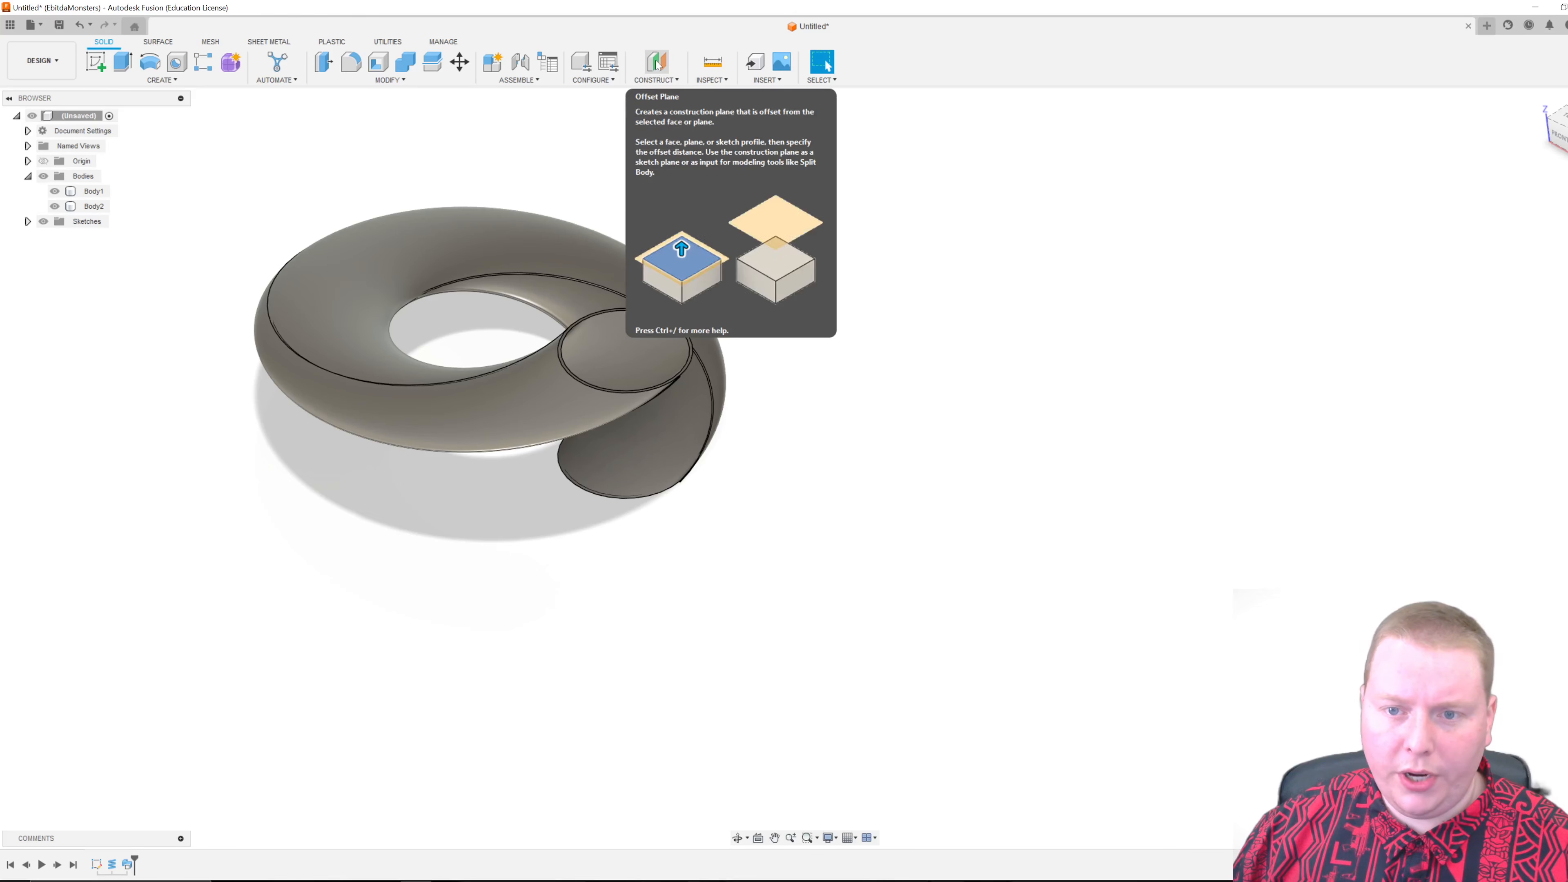
Create a construction plane offset from the horizontal origin plane by the Height parameter.
left_click(657, 62)
middle_click_drag(629, 351, 571, 455, "shift")
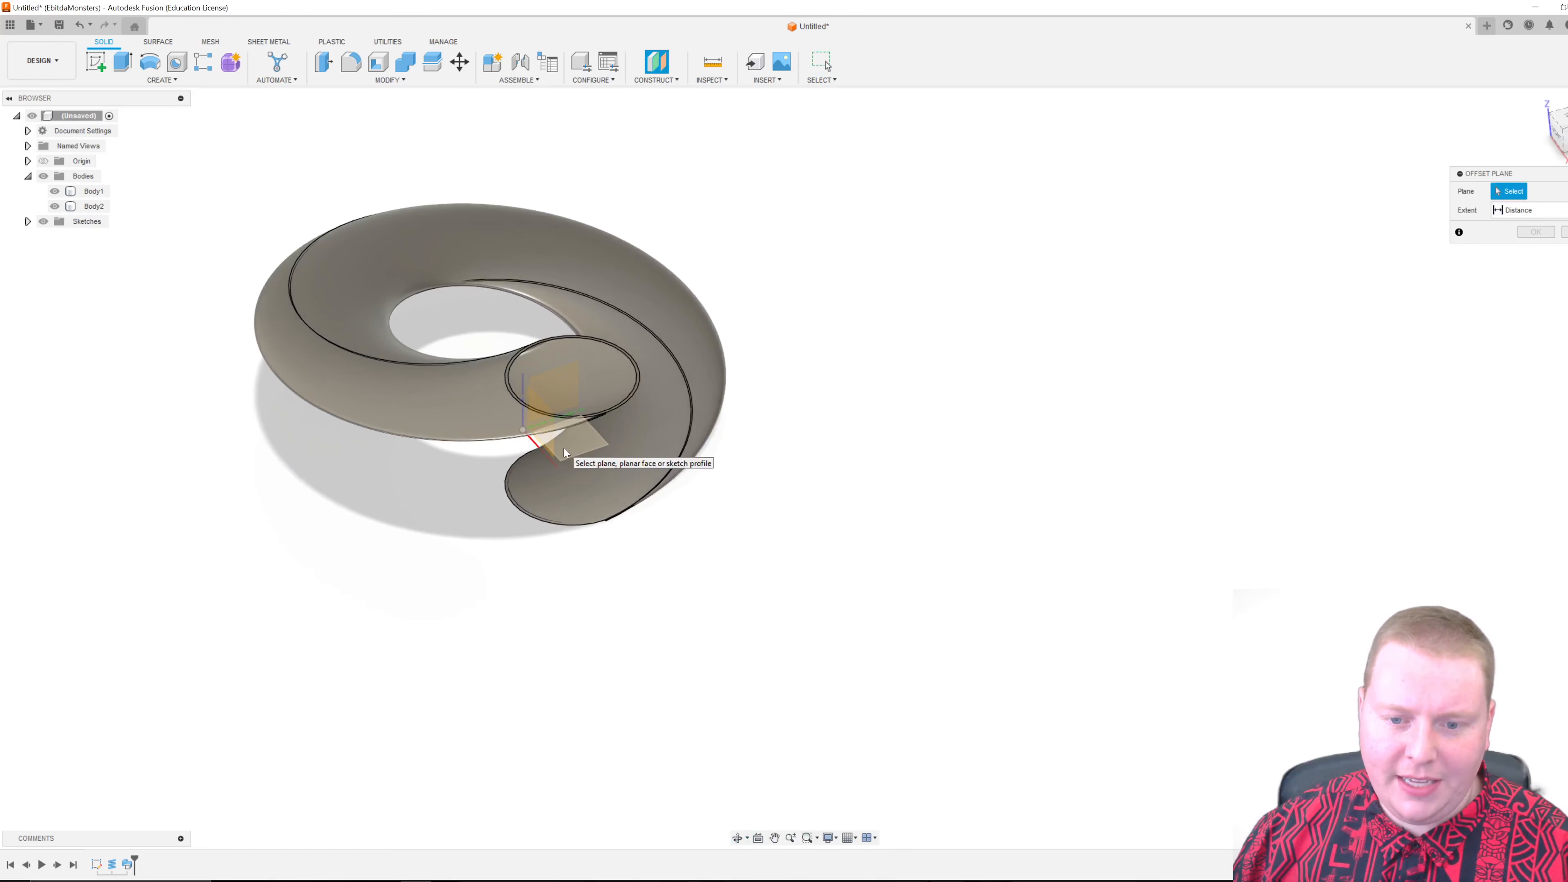
left_click(564, 446)
type("height")
key("Return")
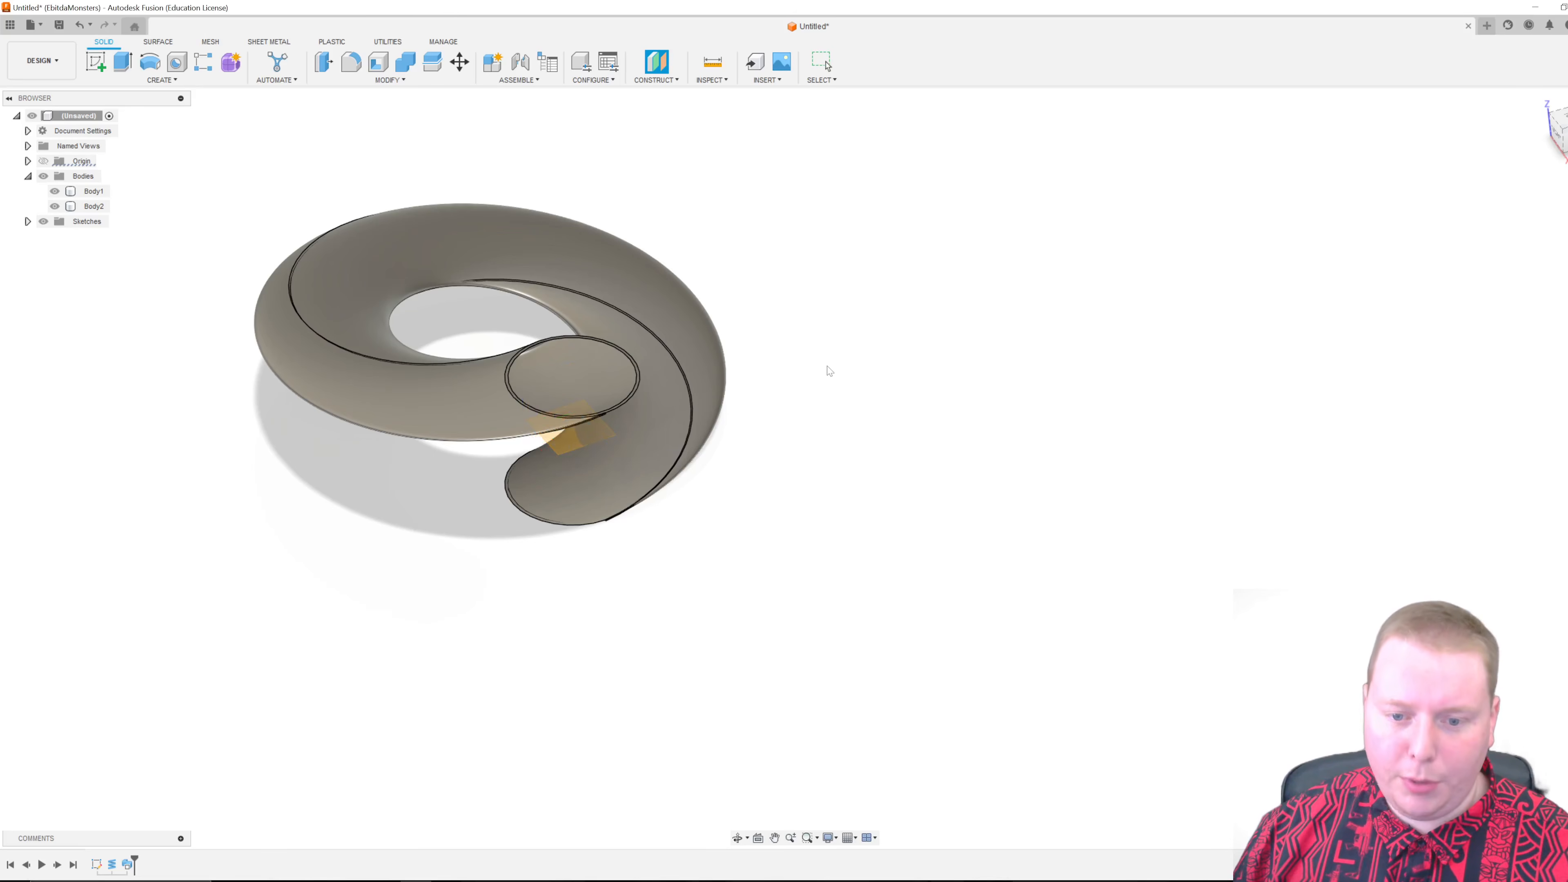
Sketch a large circle on the offset plane, centred near the spiral's middle and fully surrounding the swept body.
scroll(565, 443, "up", 3)
left_click(551, 440)
scroll(552, 435, "down", 4)
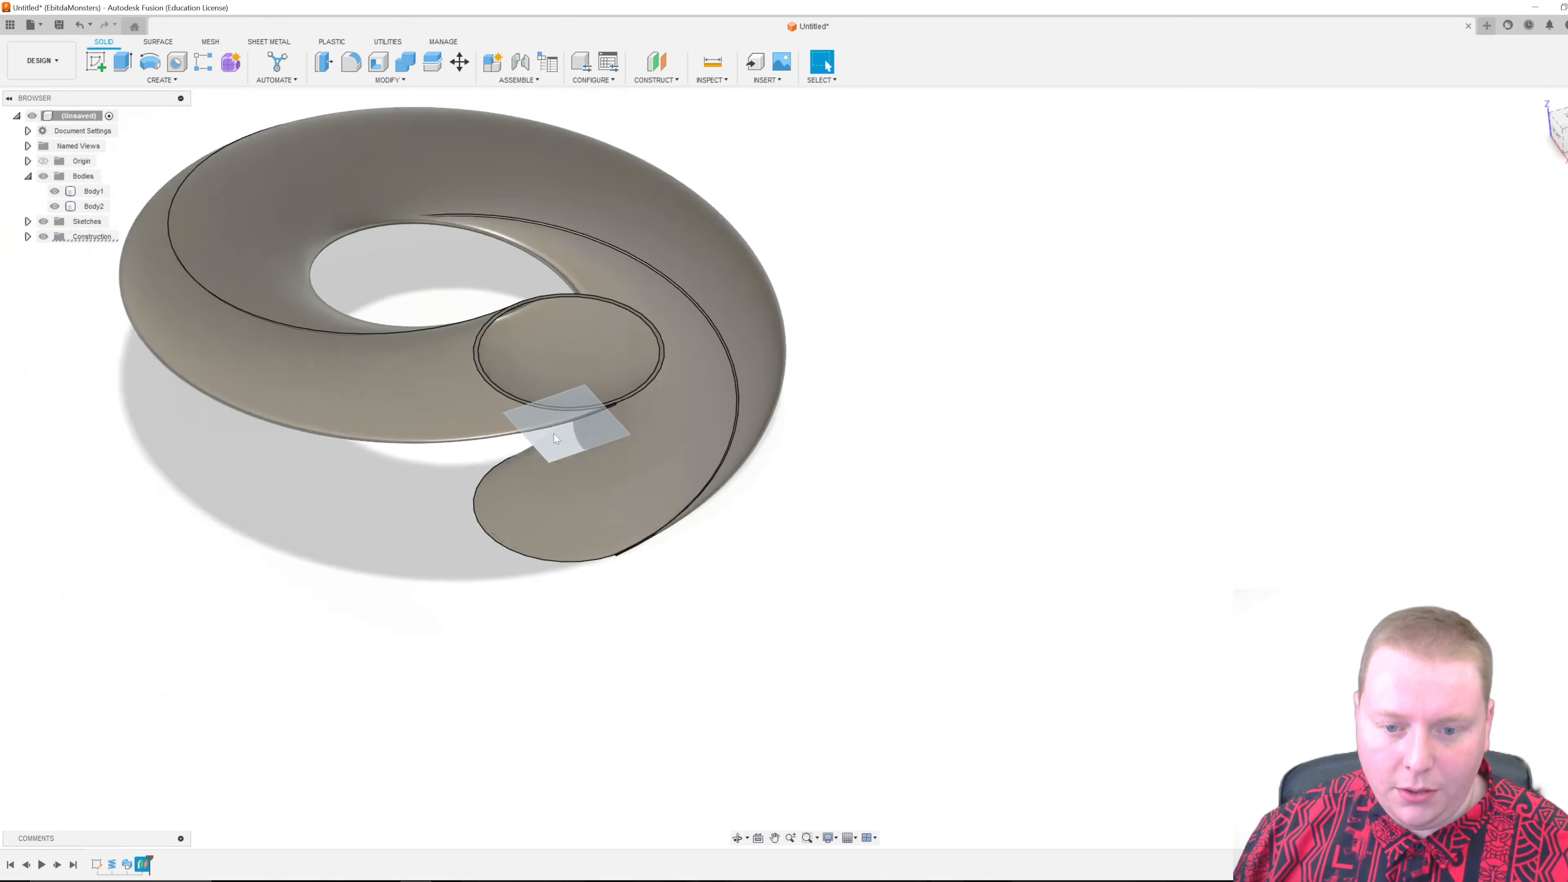
key("c")
mouse_move(481, 451)
middle_mouse_down("shift")
mouse_move(424, 444)
mouse_move(460, 468)
mouse_move(464, 498)
middle_mouse_up("shift")
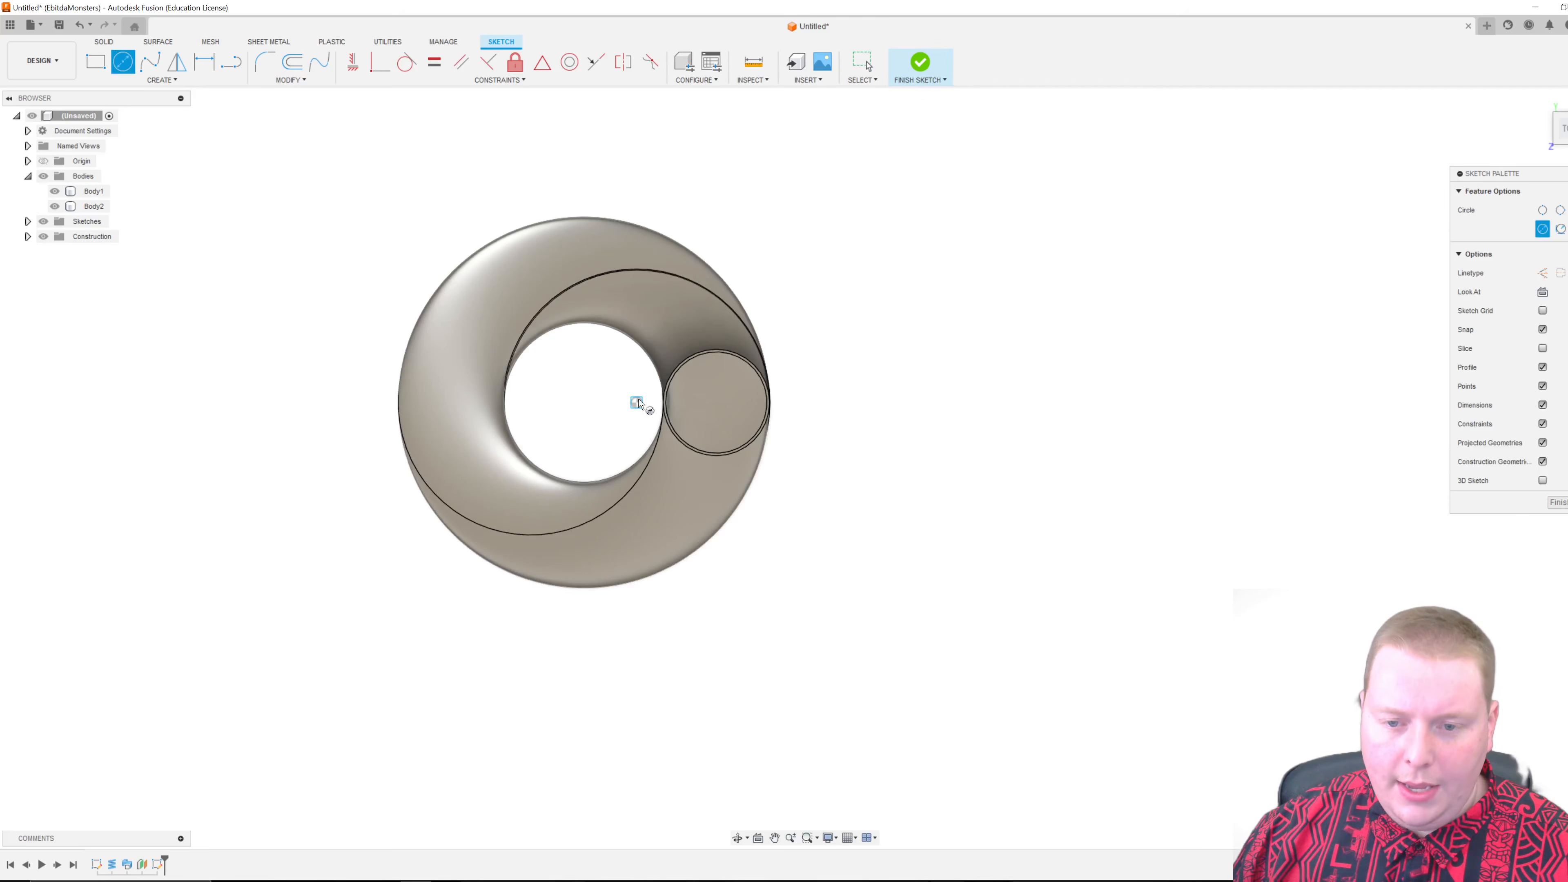
left_click(637, 403)
key("Escape")
key("c")
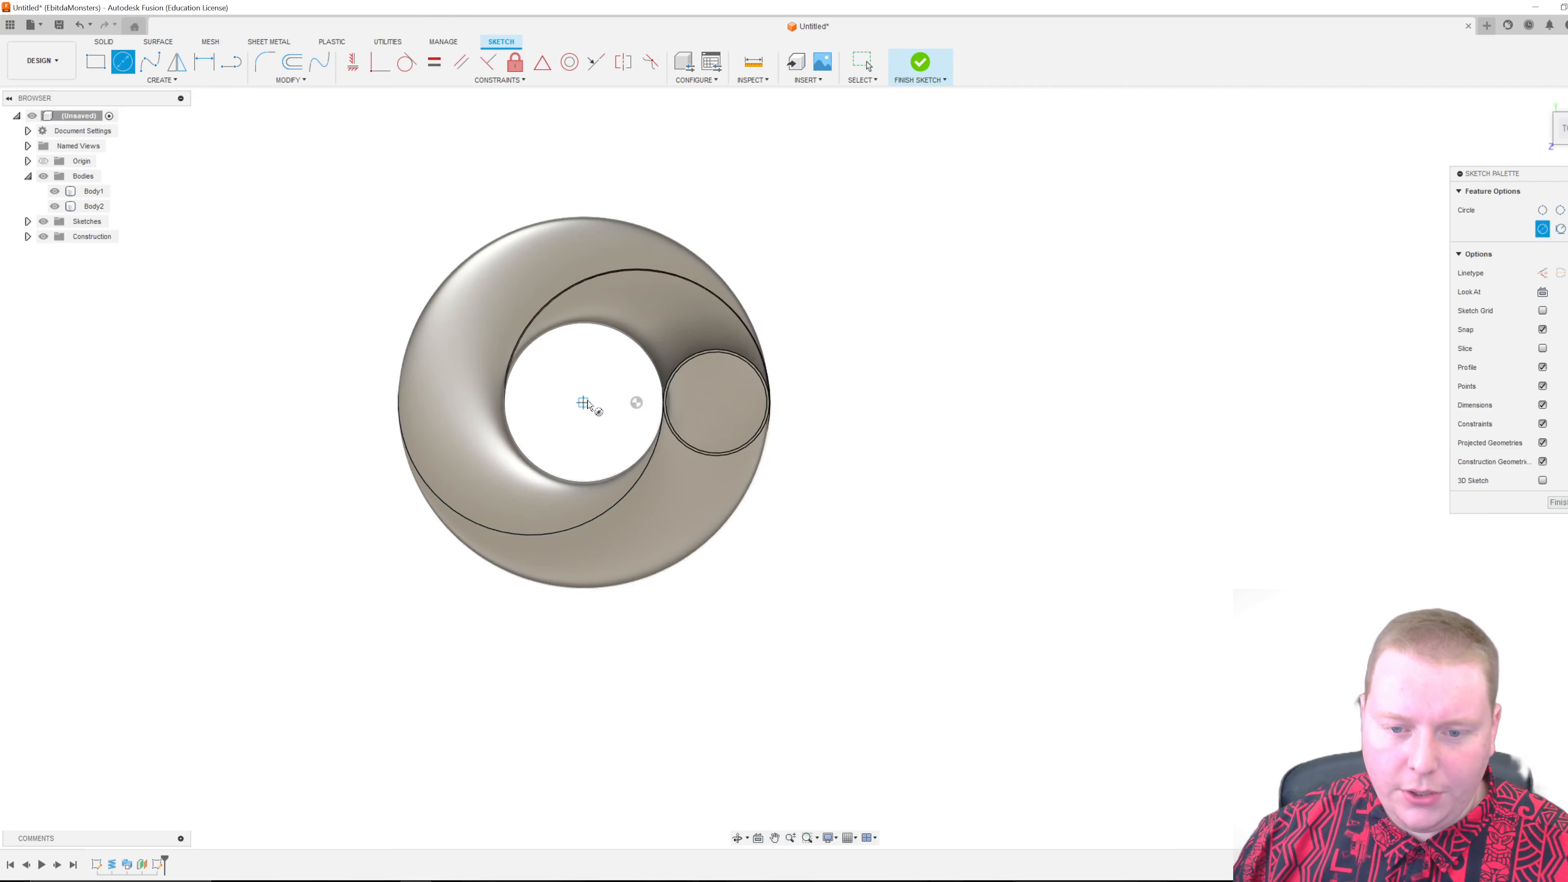
left_click(594, 403)
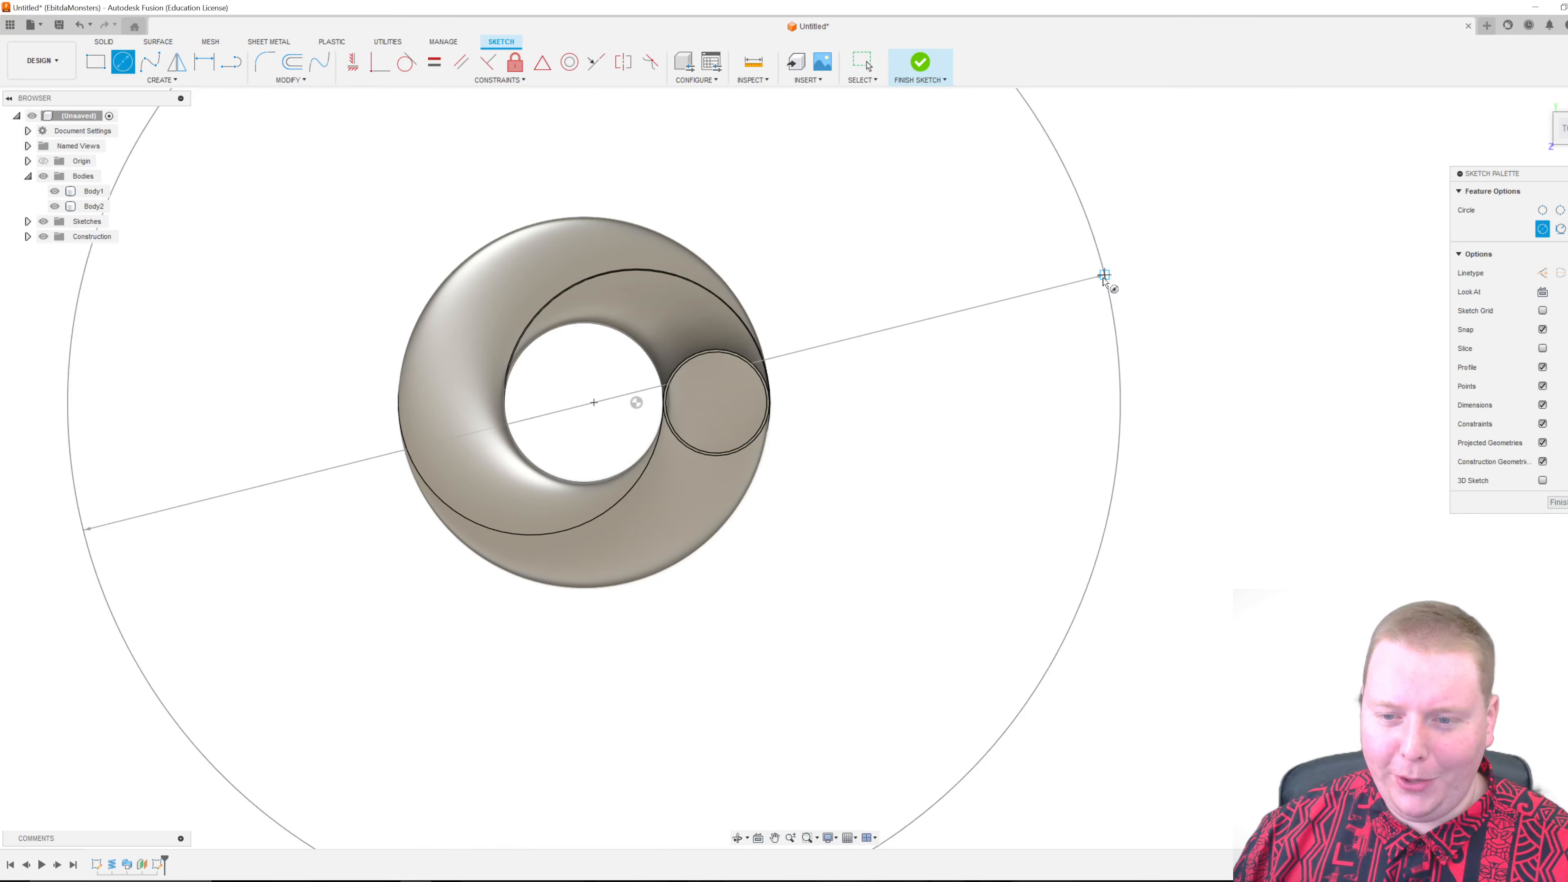
left_click(1106, 280)
key("Escape")
Extrude the large circle through everything above the offset plane to trim the swept bodies flat at that height.
scroll(864, 376, "down", 3)
middle_click_drag(833, 388, 889, 454, "shift")
left_click(886, 450)
key("e")
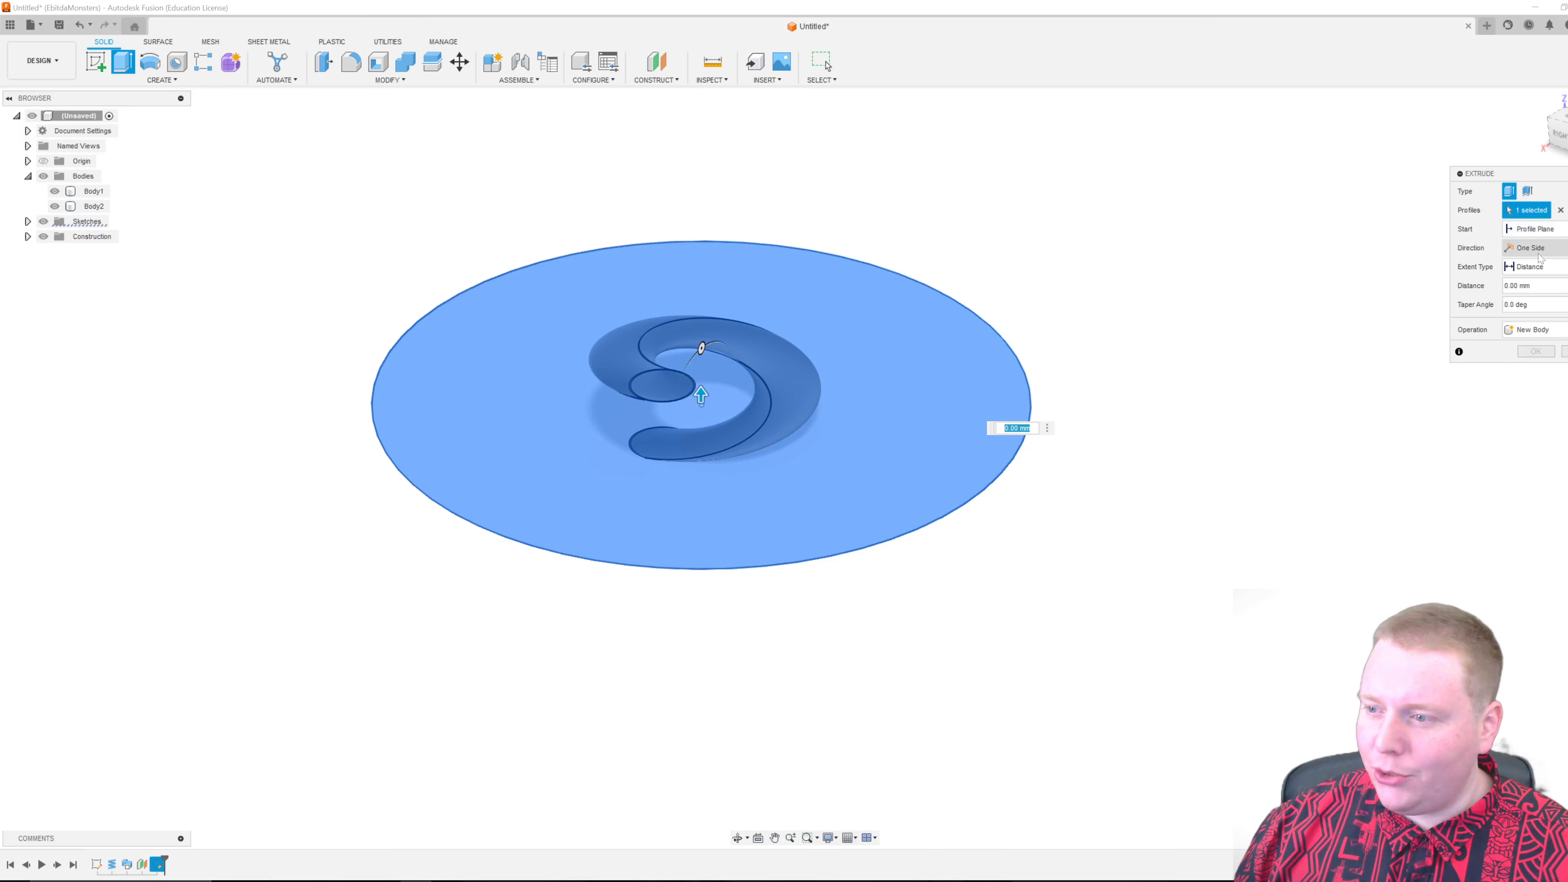
left_click(1536, 248)
left_click(1532, 263)
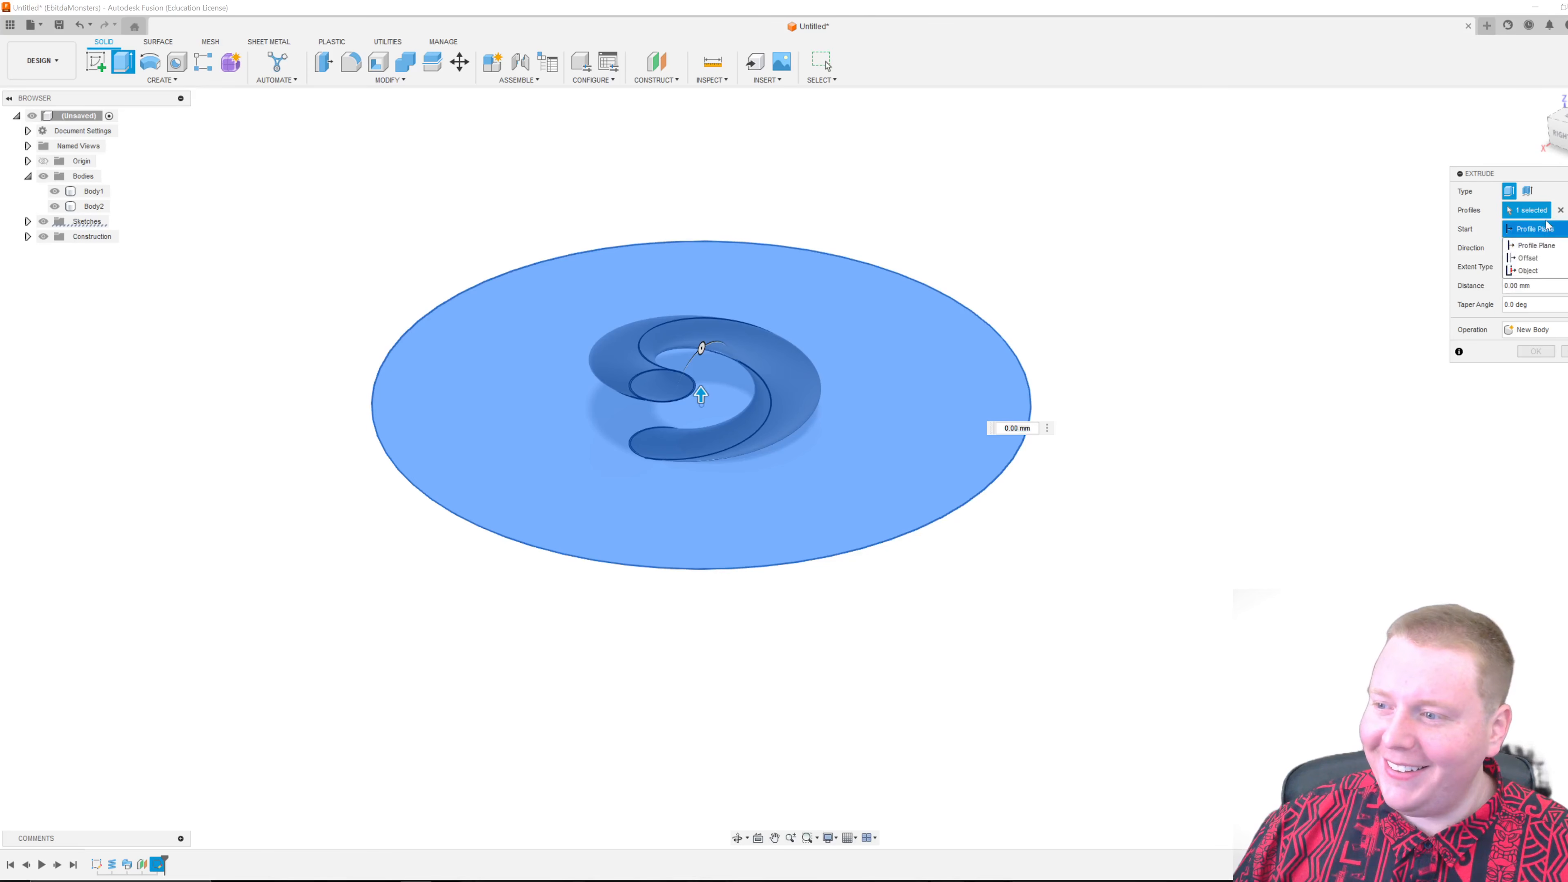
left_click(1536, 267)
left_click(1530, 309)
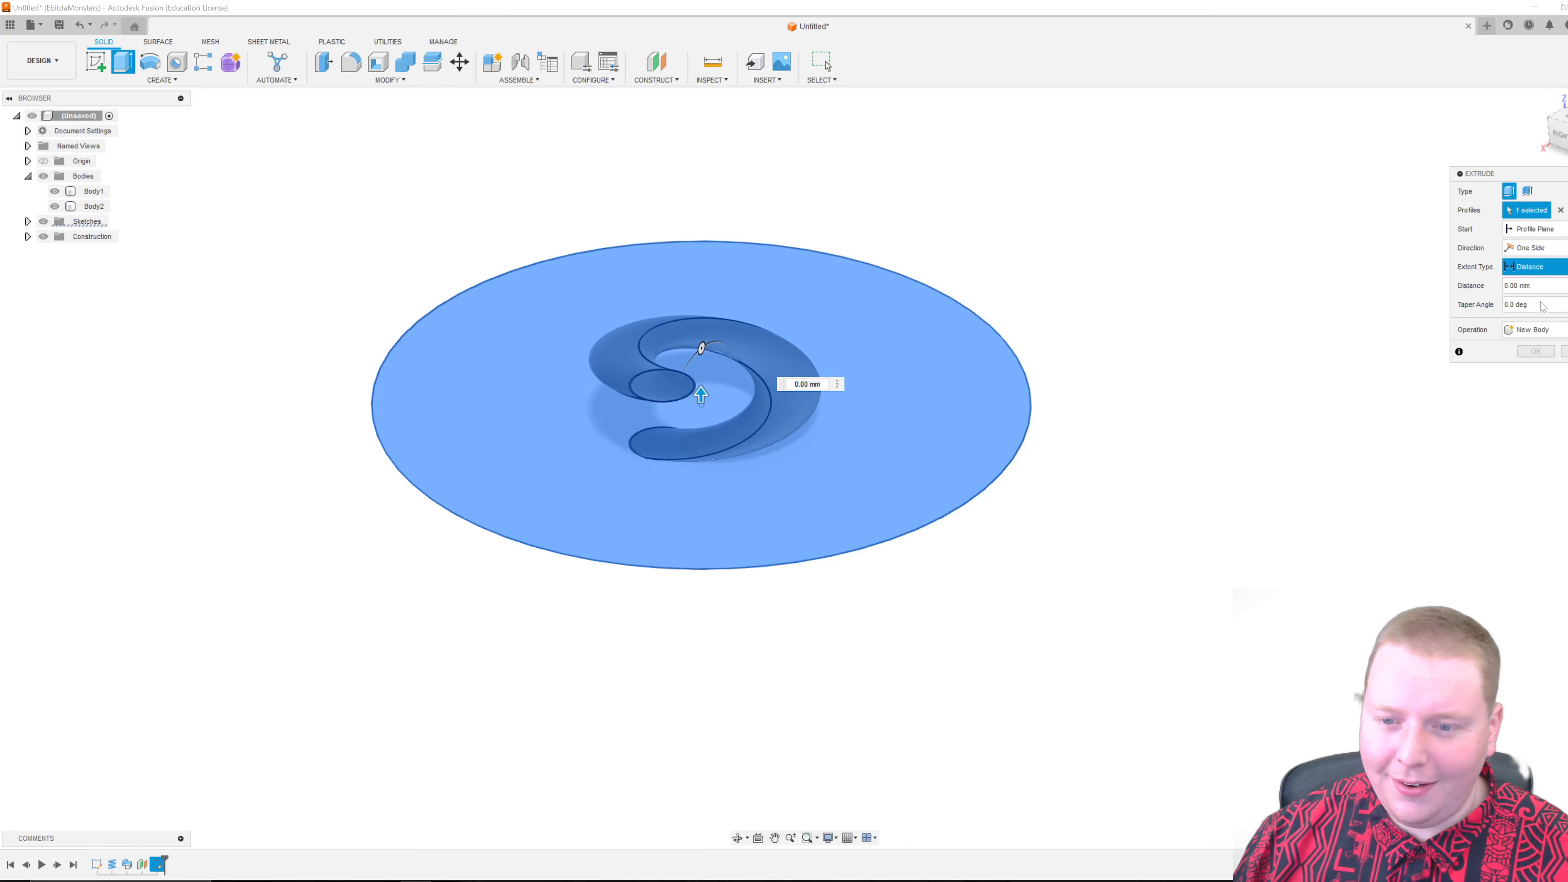
key("Return")
Hide Body1 so that only the thin-walled outer body is shown.
scroll(667, 448, "up", 5)
middle_click_drag(729, 505, 739, 452, "shift")
left_click(54, 193)
middle_click_drag(285, 279, 391, 340, "shift")
Set the Angle user parameter to 1000 mm and inspect the ring's slant from the side.
left_click(380, 81)
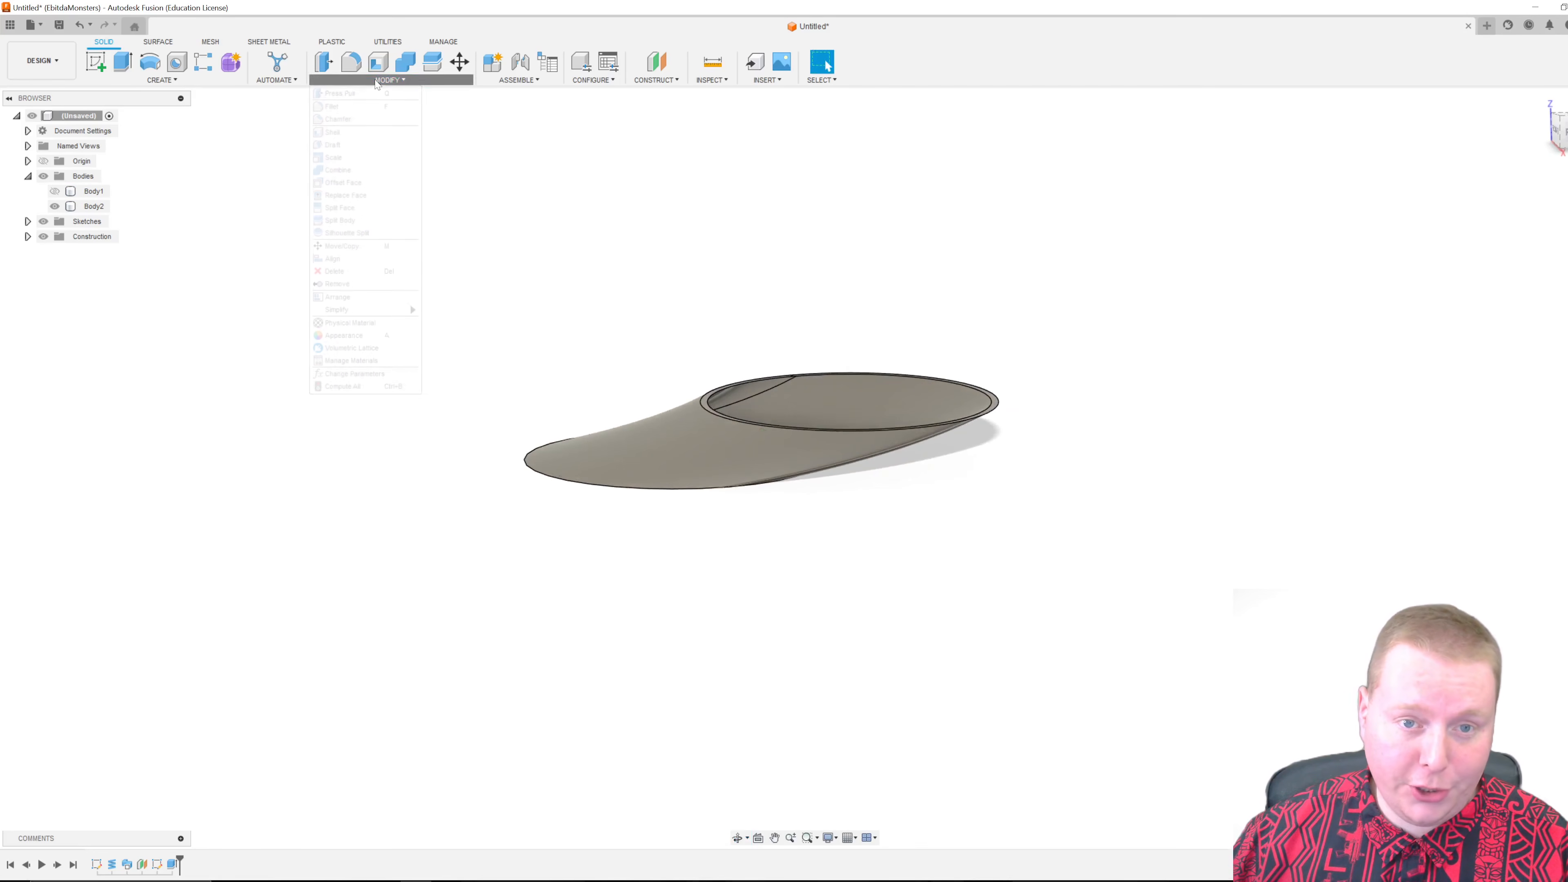
left_click(363, 376)
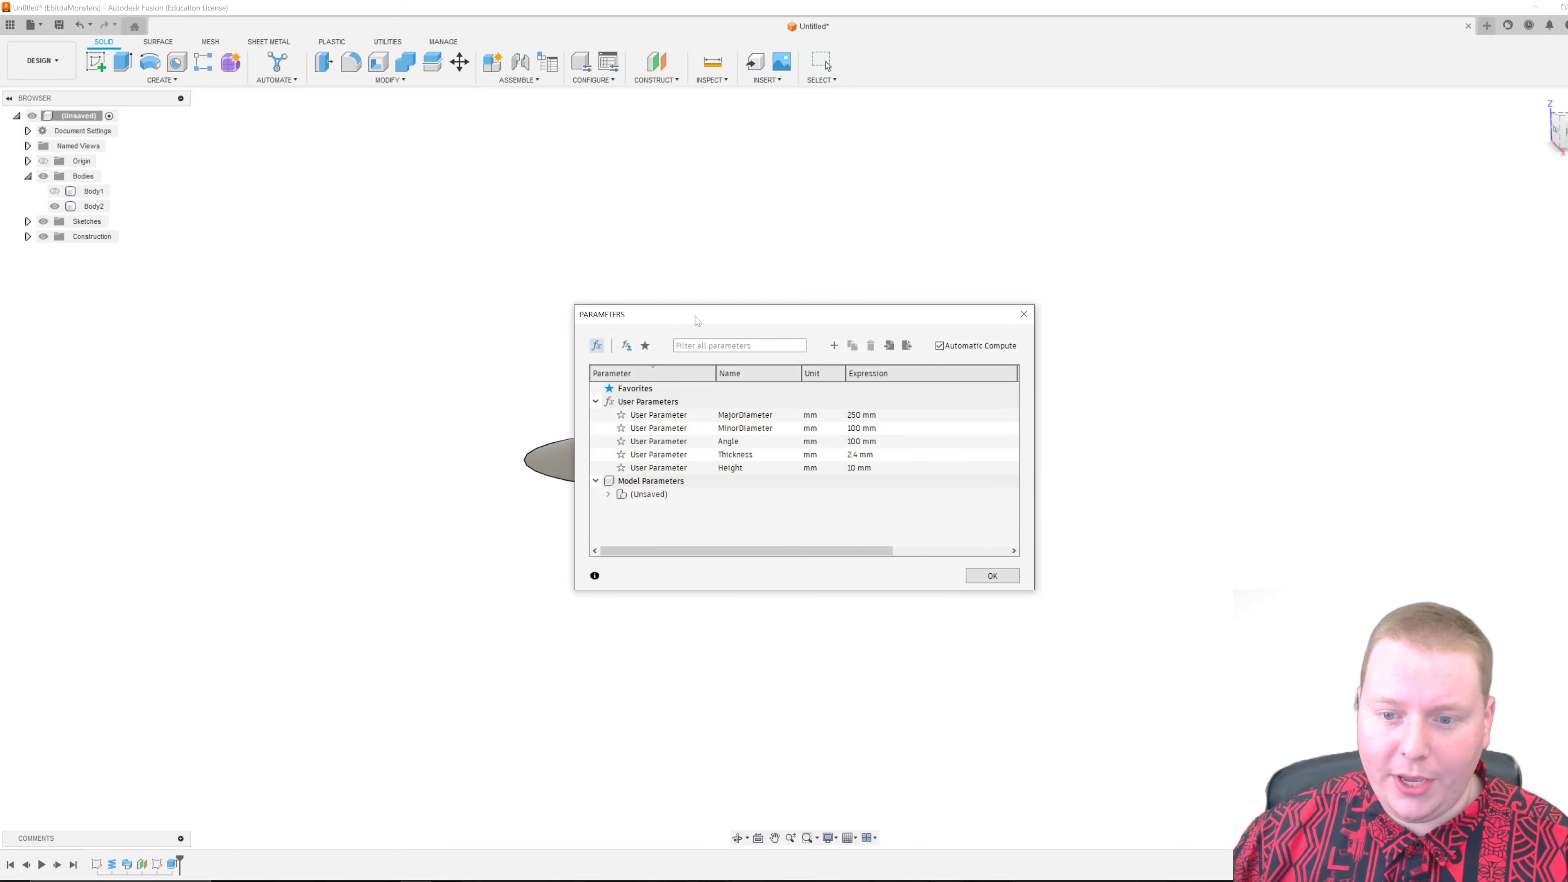
left_click_drag(779, 322, 1239, 174)
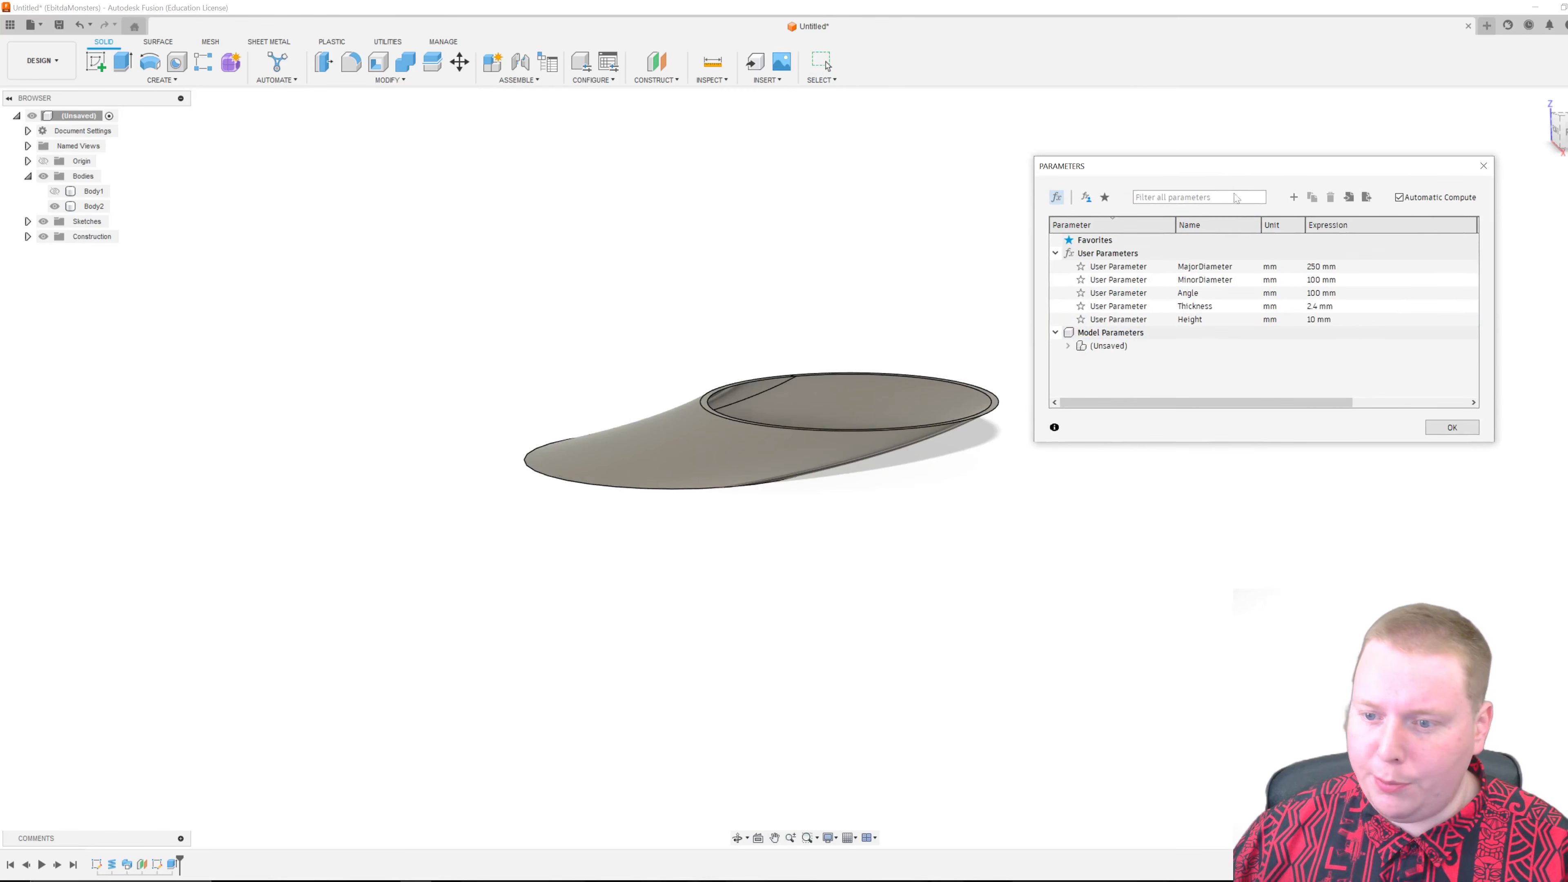
double_click(1320, 293)
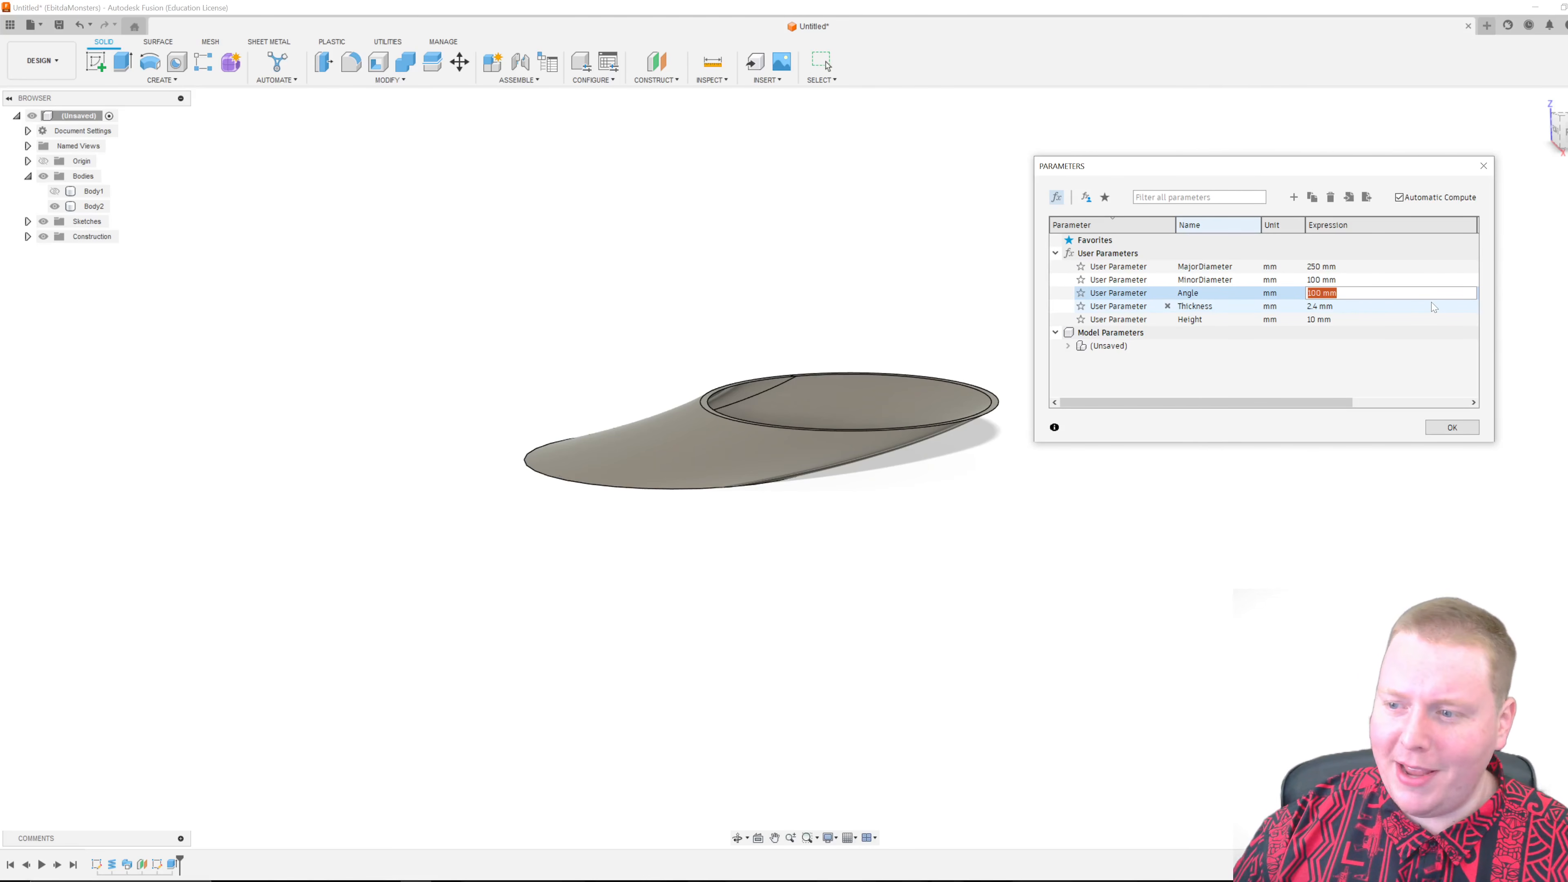
type("1000")
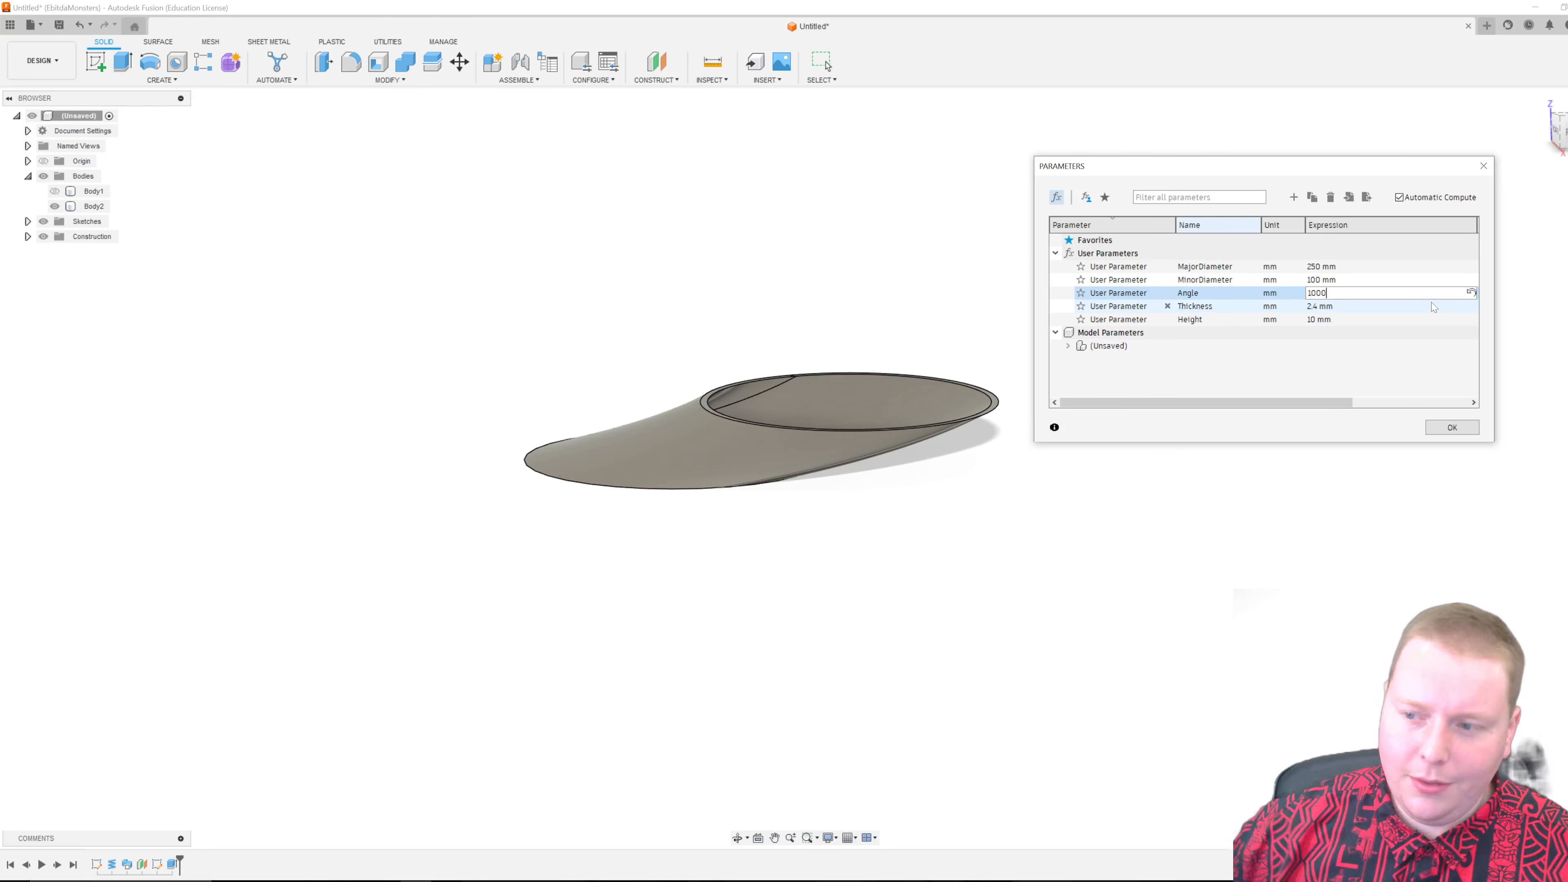
key("Return")
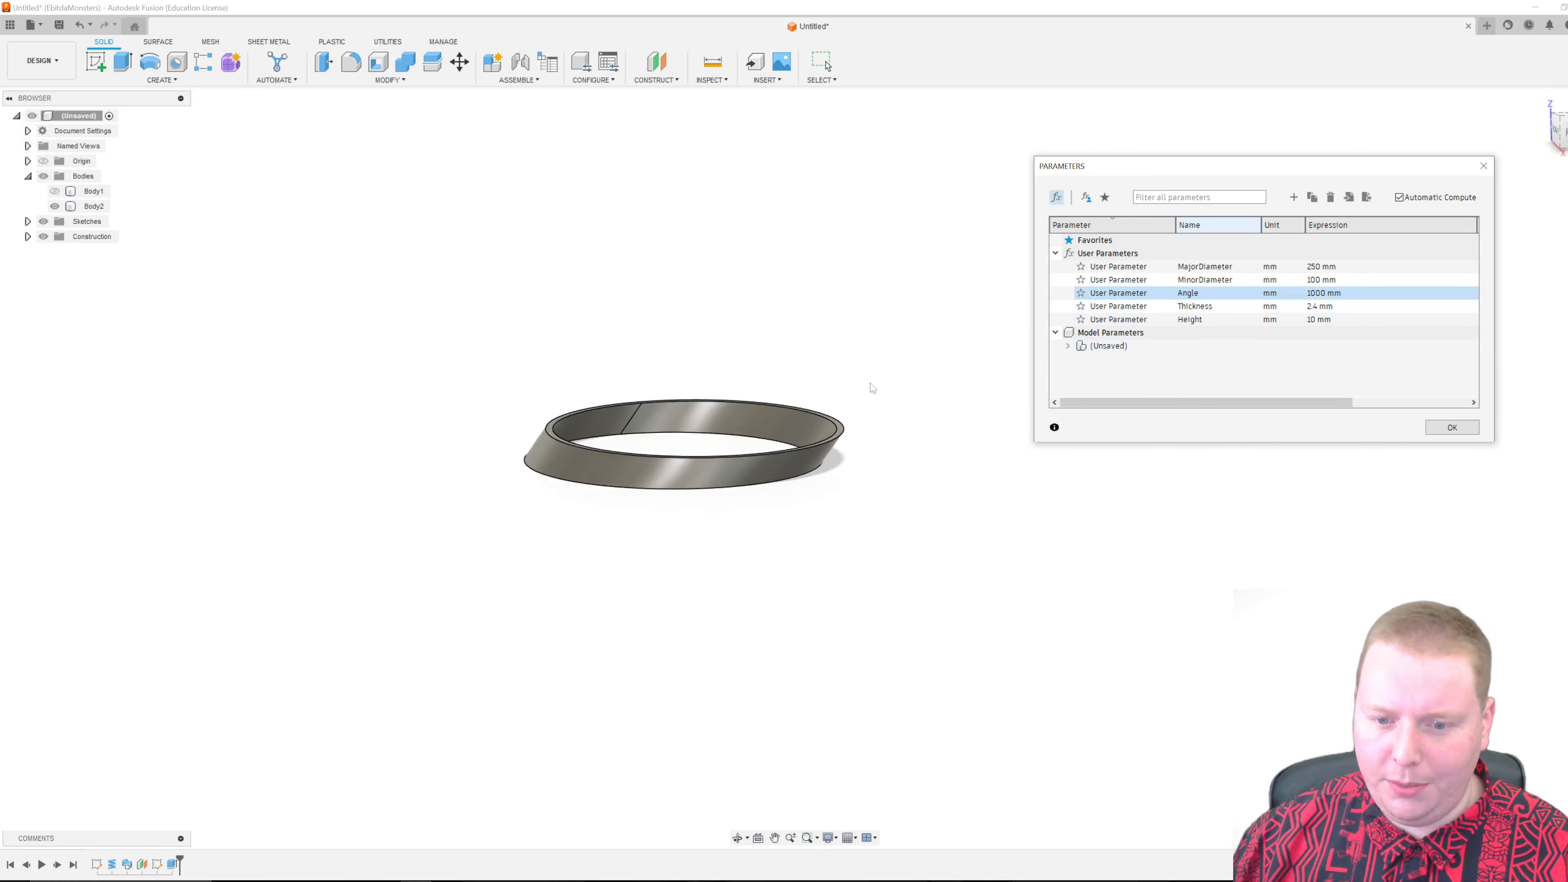
scroll(599, 444, "up", 2)
middle_click_drag(599, 444, 600, 440, "shift")
left_click(1566, 128)
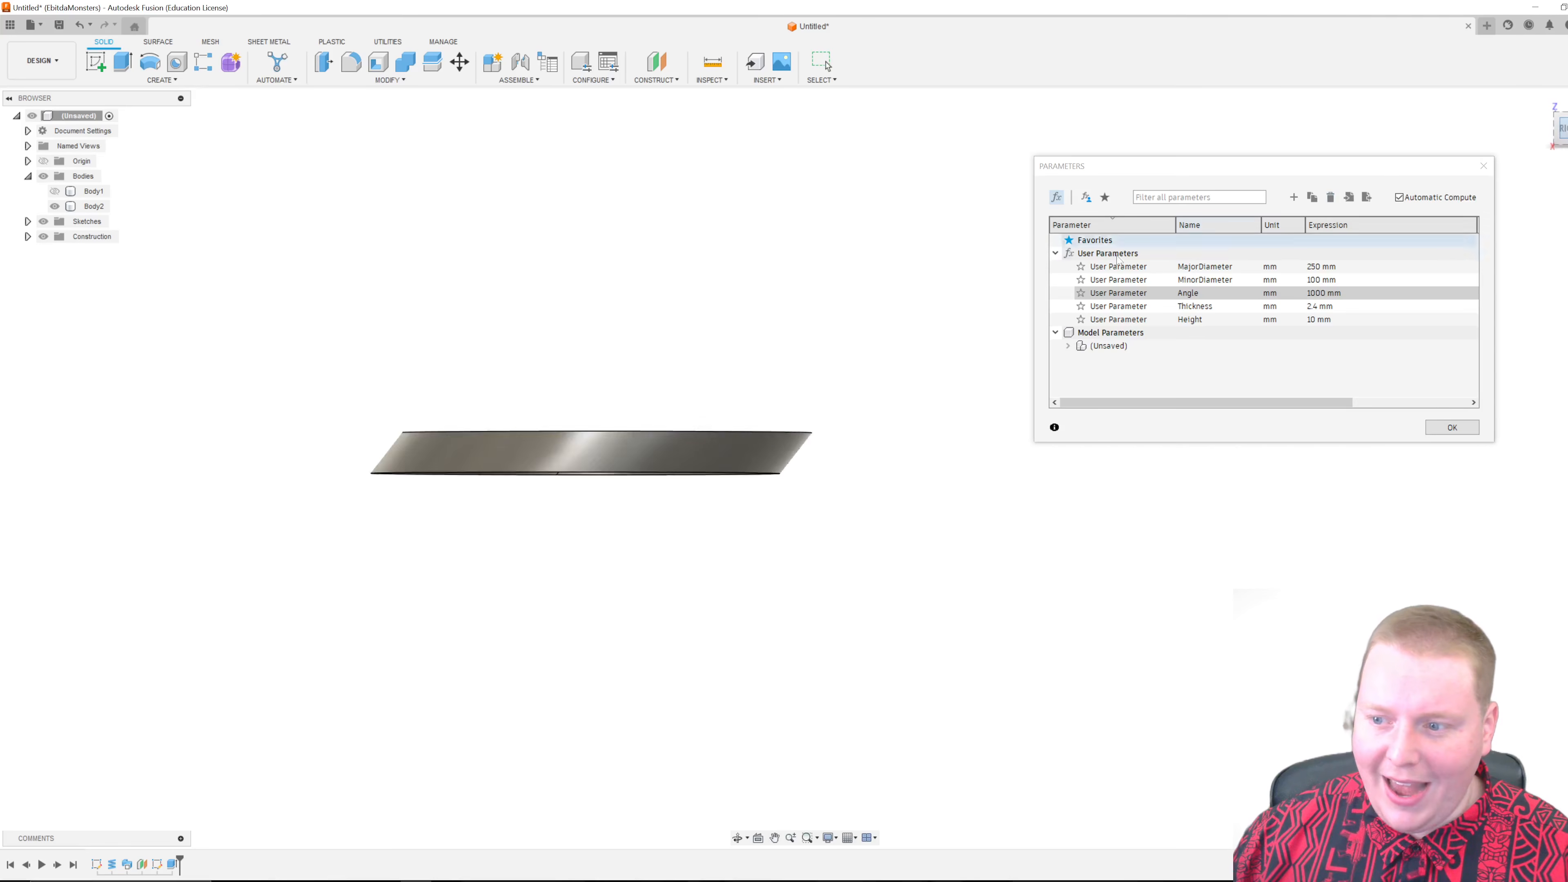
middle_click_drag(531, 415, 632, 408)
Set the Angle user parameter to 800 mm and close the parameters dialog.
left_click(1328, 294)
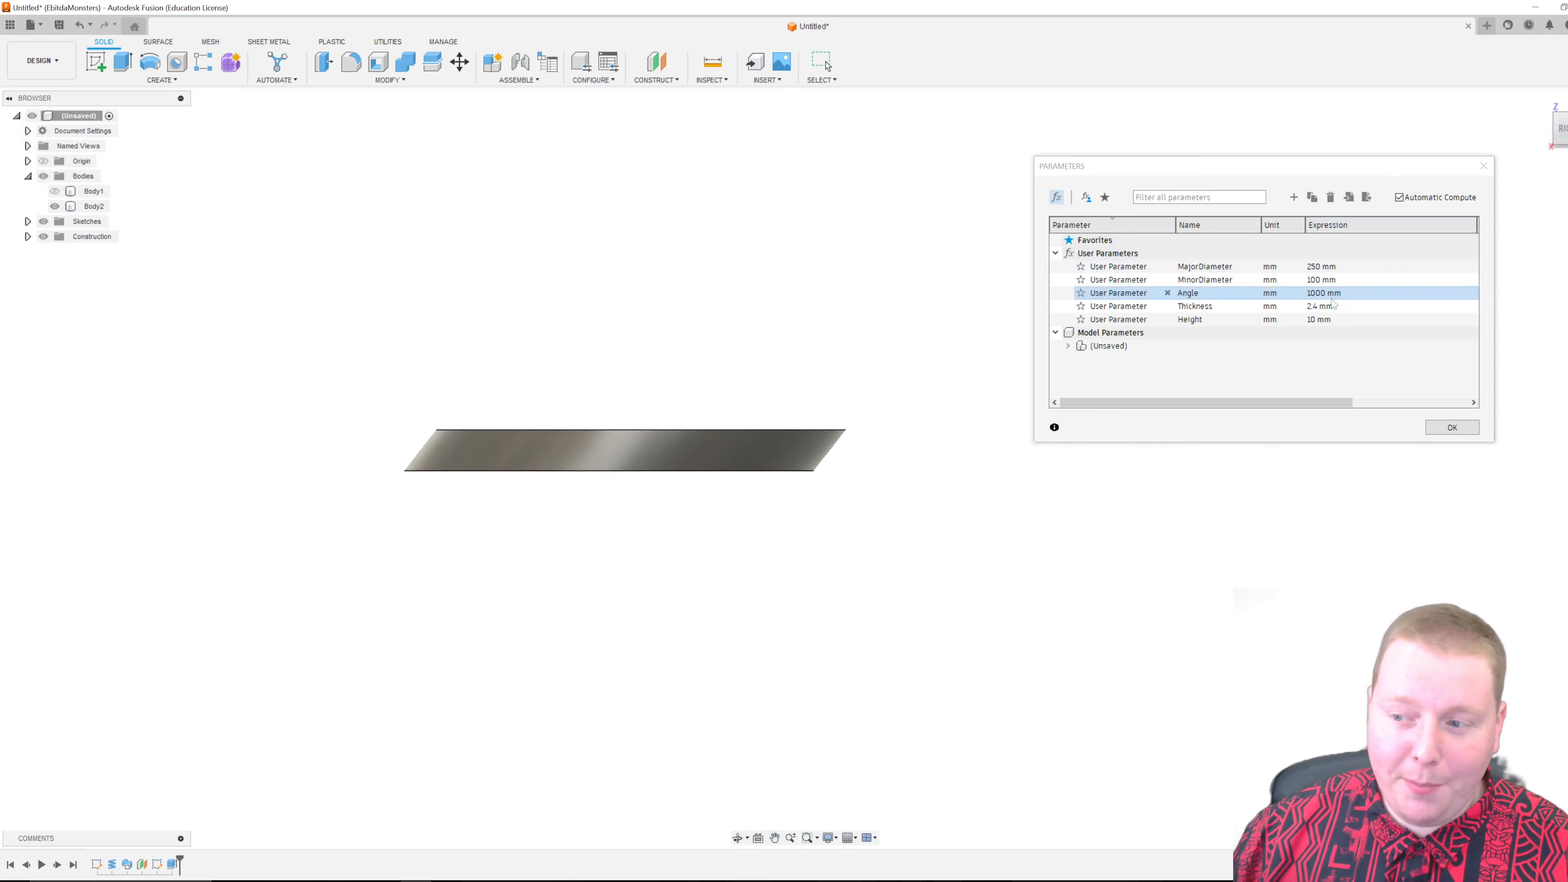
left_click(1320, 297)
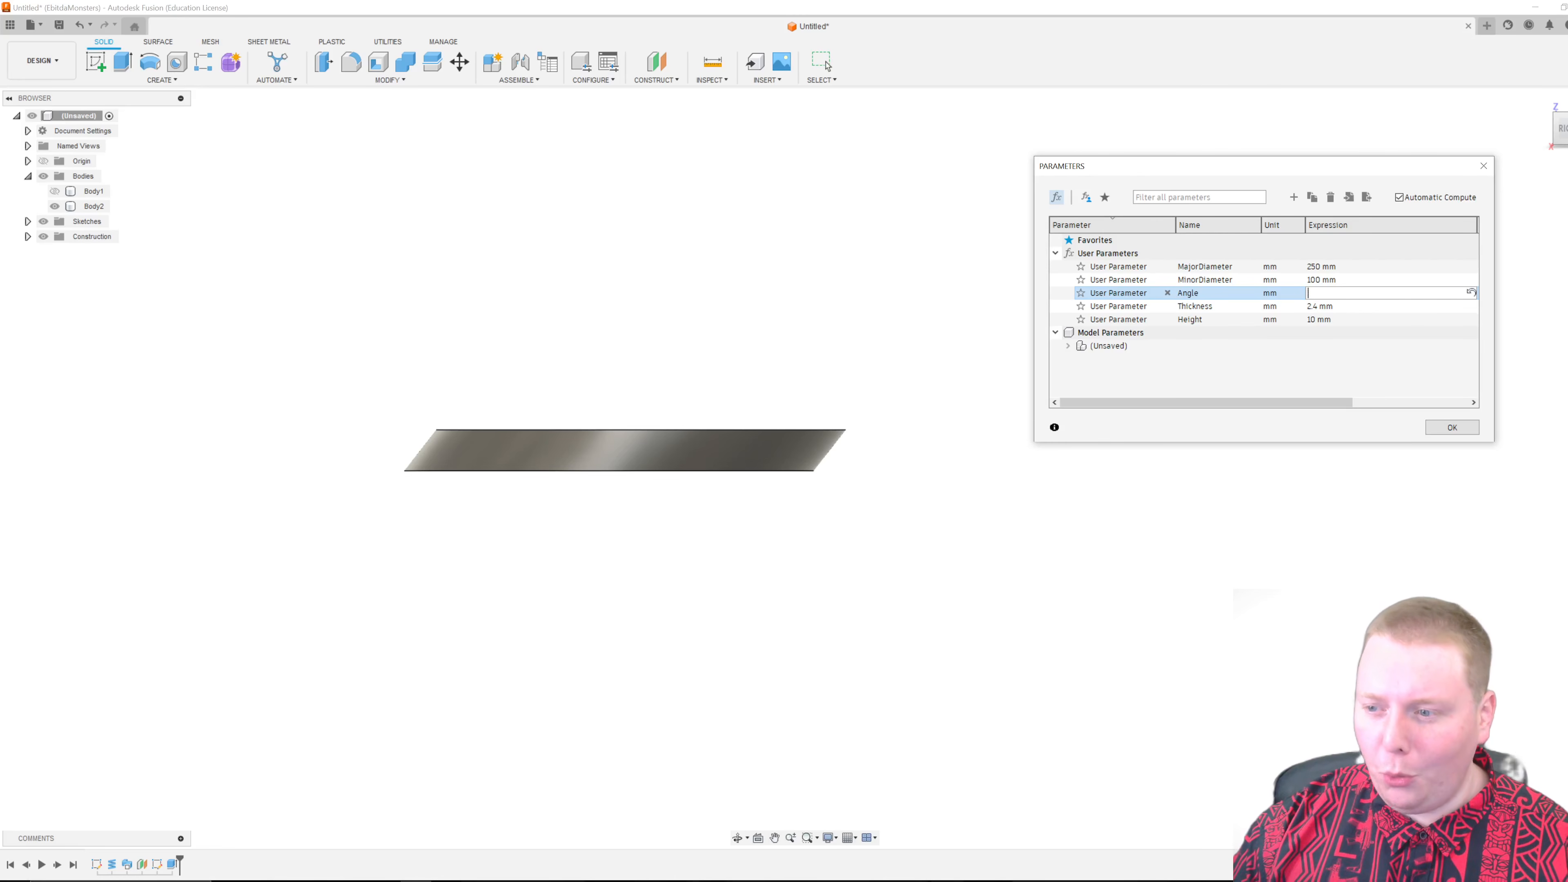
type("800")
key("Return")
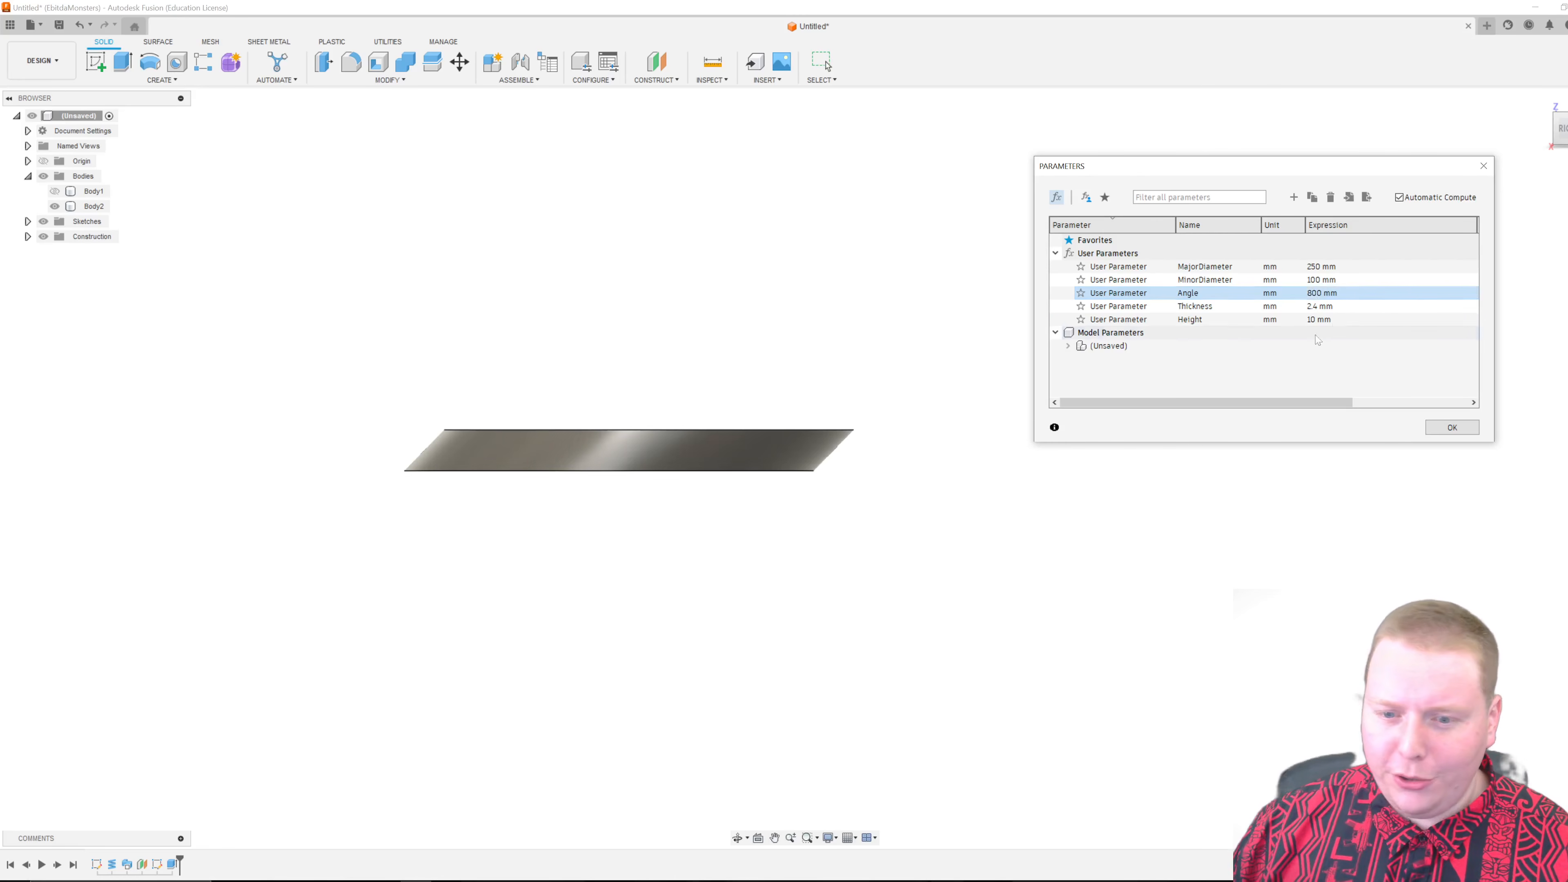
left_click(1450, 425)
Create a section analysis through the ring using a vertical origin plane offset by 50 mm.
scroll(821, 397, "down", 3)
middle_click_drag(623, 330, 652, 104, "shift")
left_click(710, 80)
left_click(717, 213)
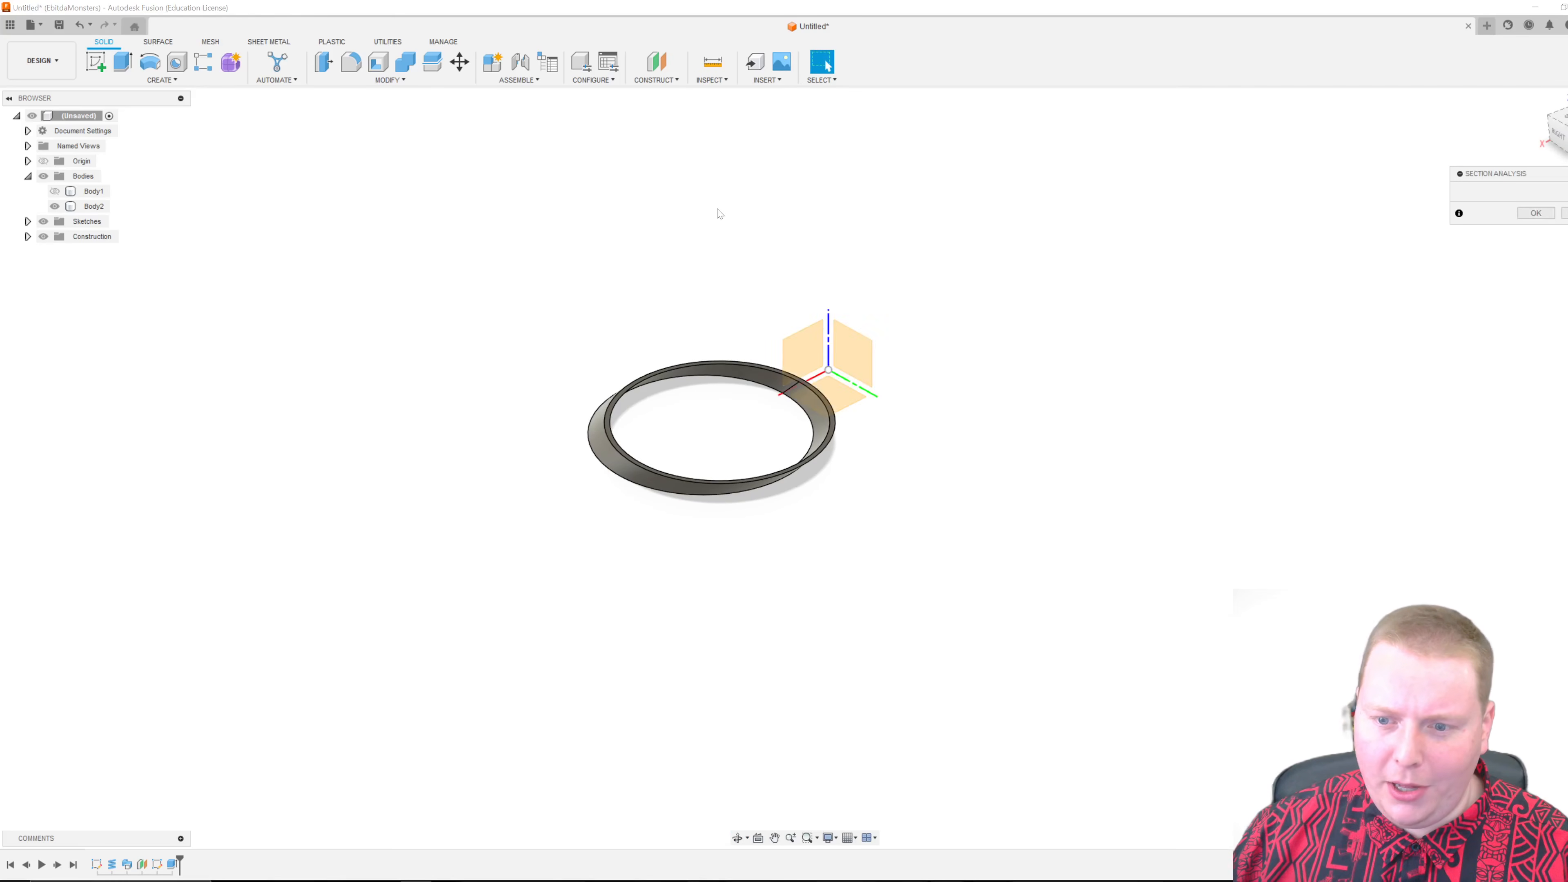
left_click(791, 378)
key("Return")
middle_click_drag(765, 365, 672, 352, "shift")
left_click(710, 79)
left_click(718, 207)
left_click(668, 407)
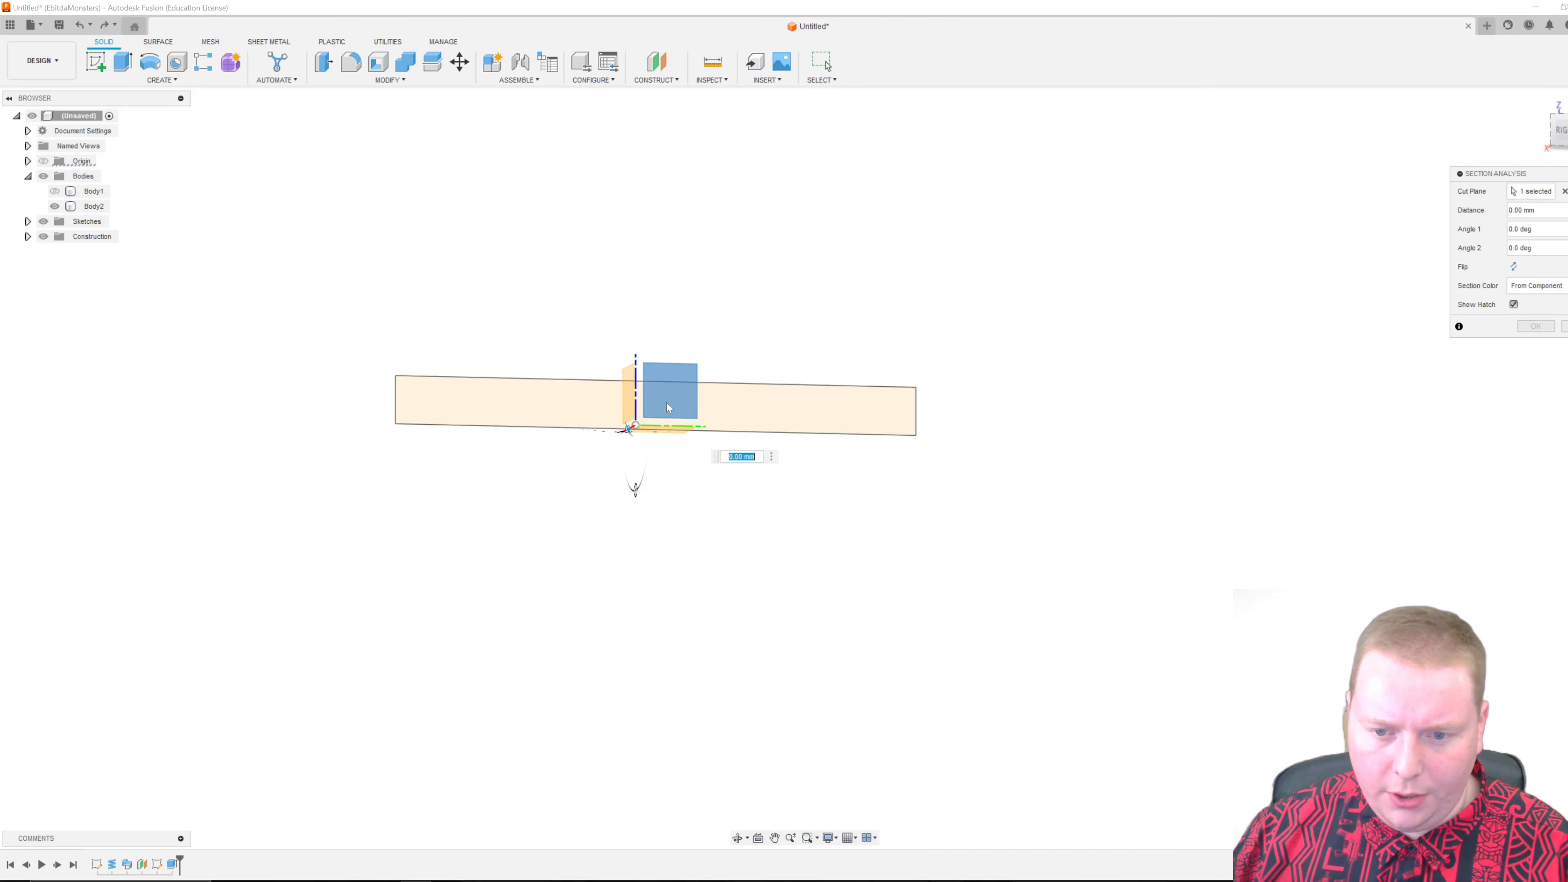
left_click_drag(630, 428, 589, 456)
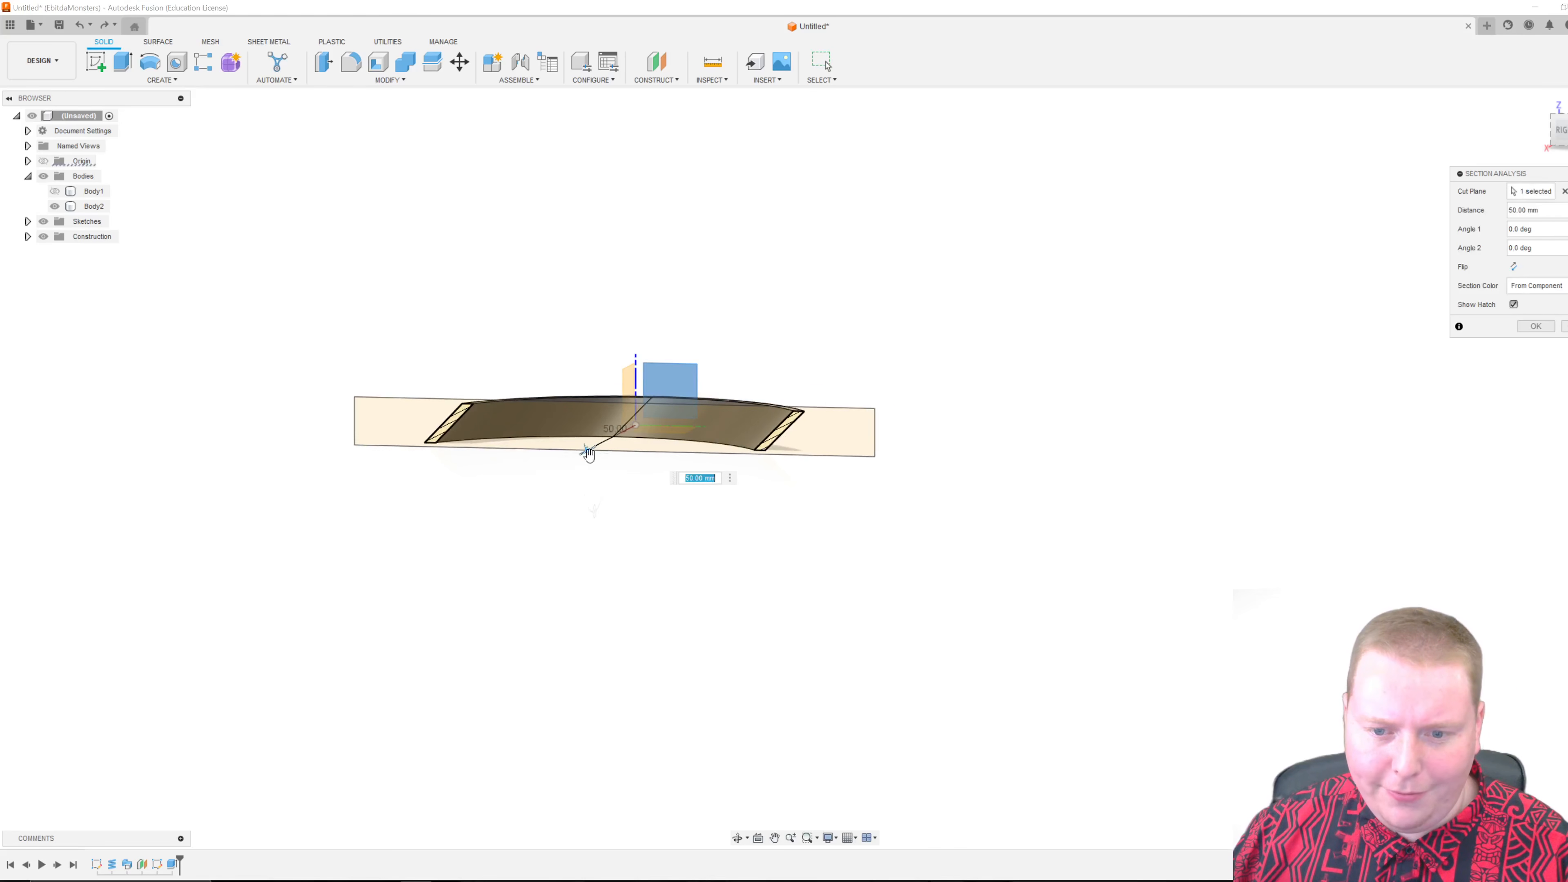
key("Return")
Start a sketch on the vertical plane and trace a line along the sectioned wall's outer slanted edge to check its angle.
key("c")
left_click(674, 393)
key("Escape")
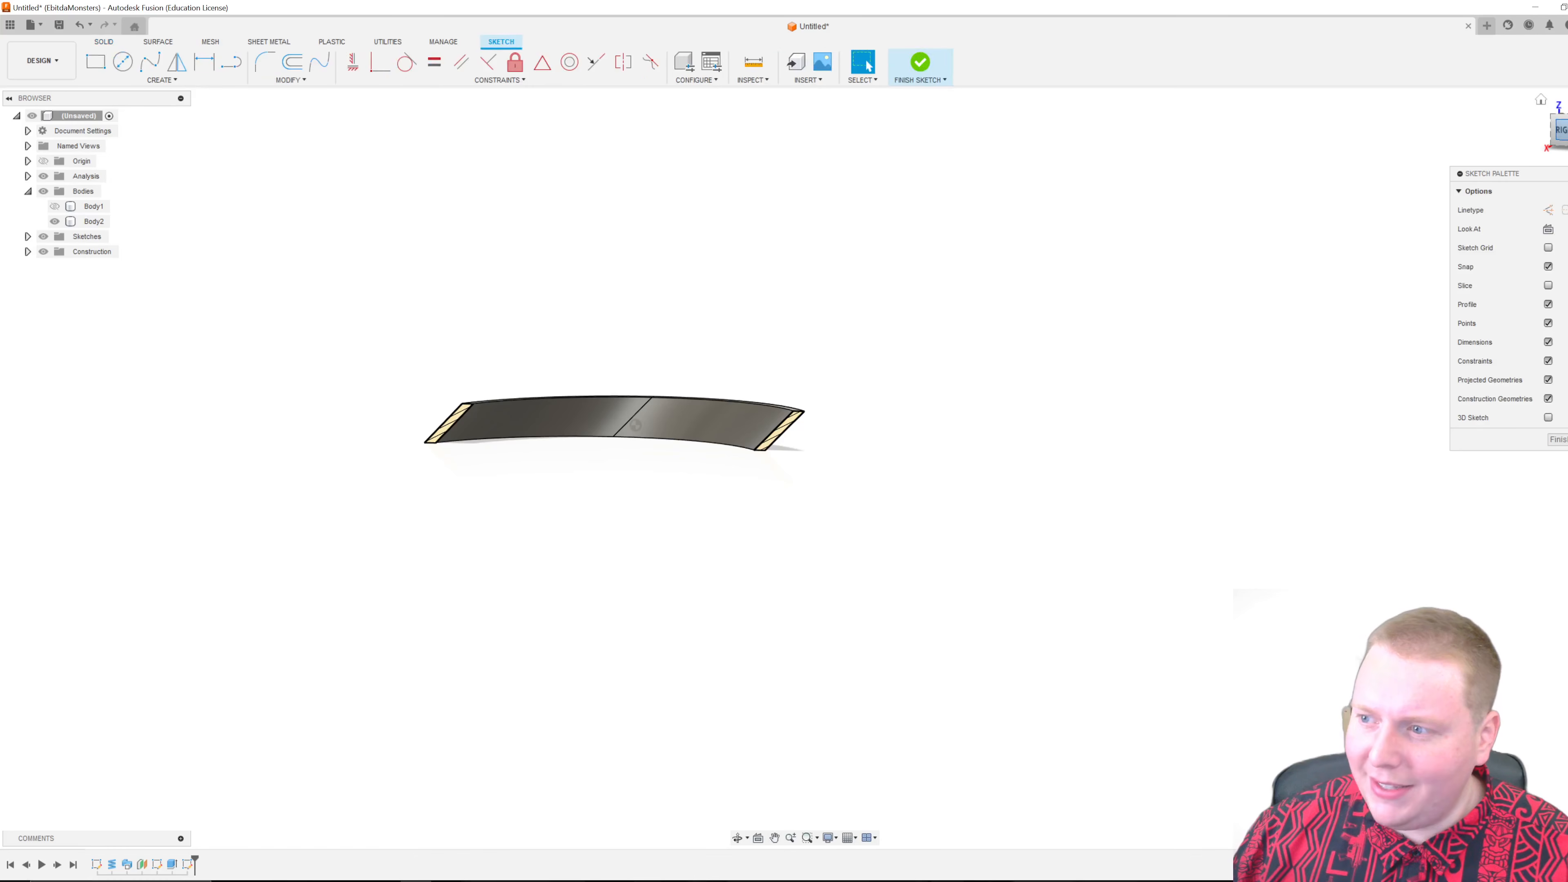
left_click(230, 61)
scroll(581, 371, "up", 5)
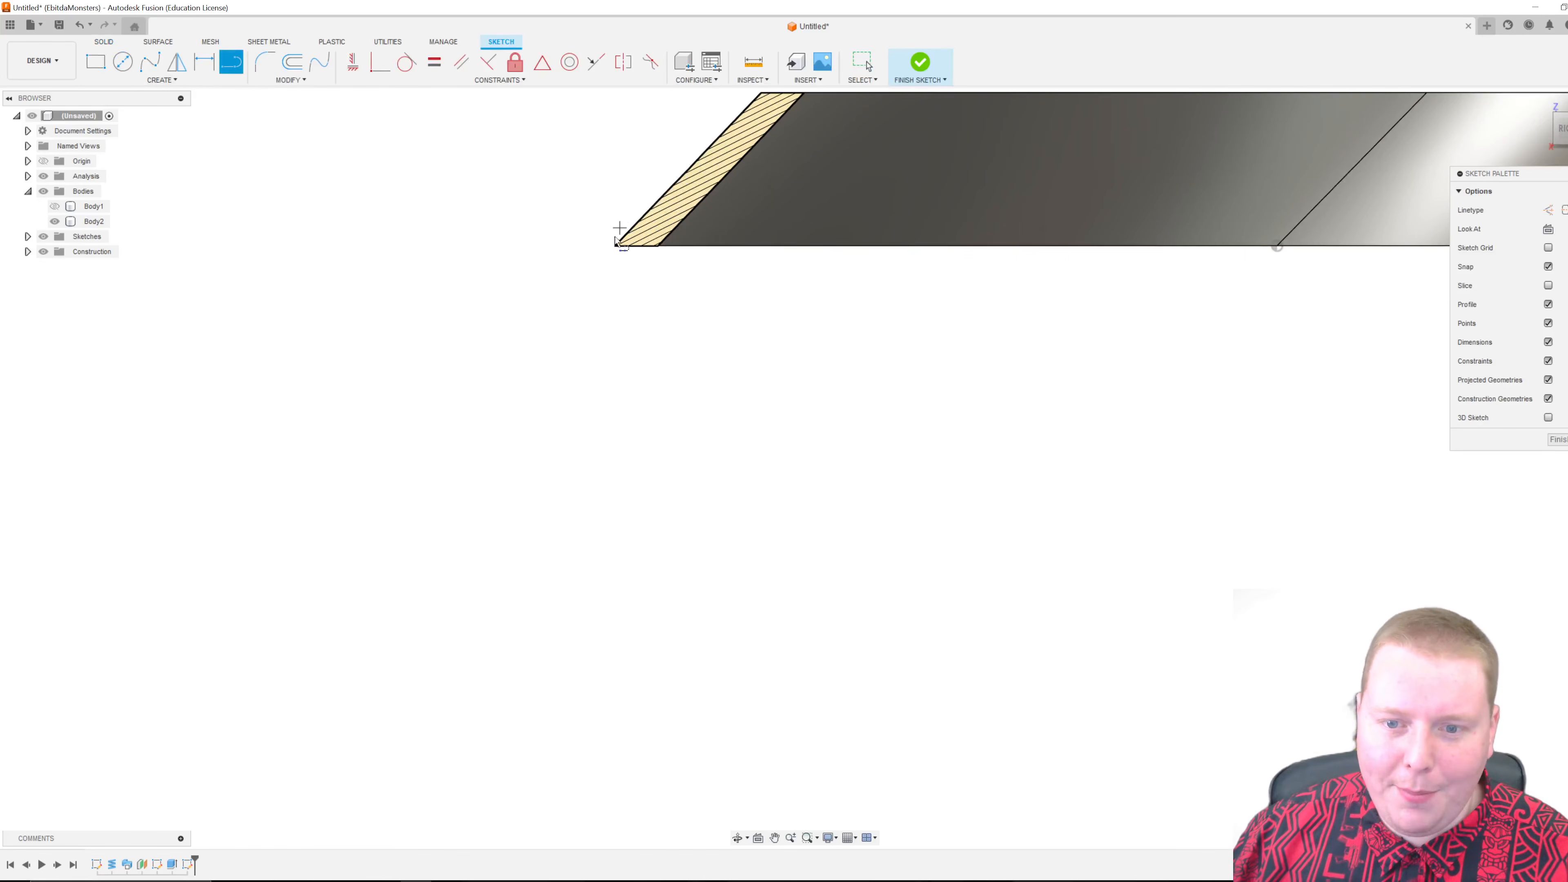
left_click(615, 247)
middle_click_drag(635, 289, 559, 386)
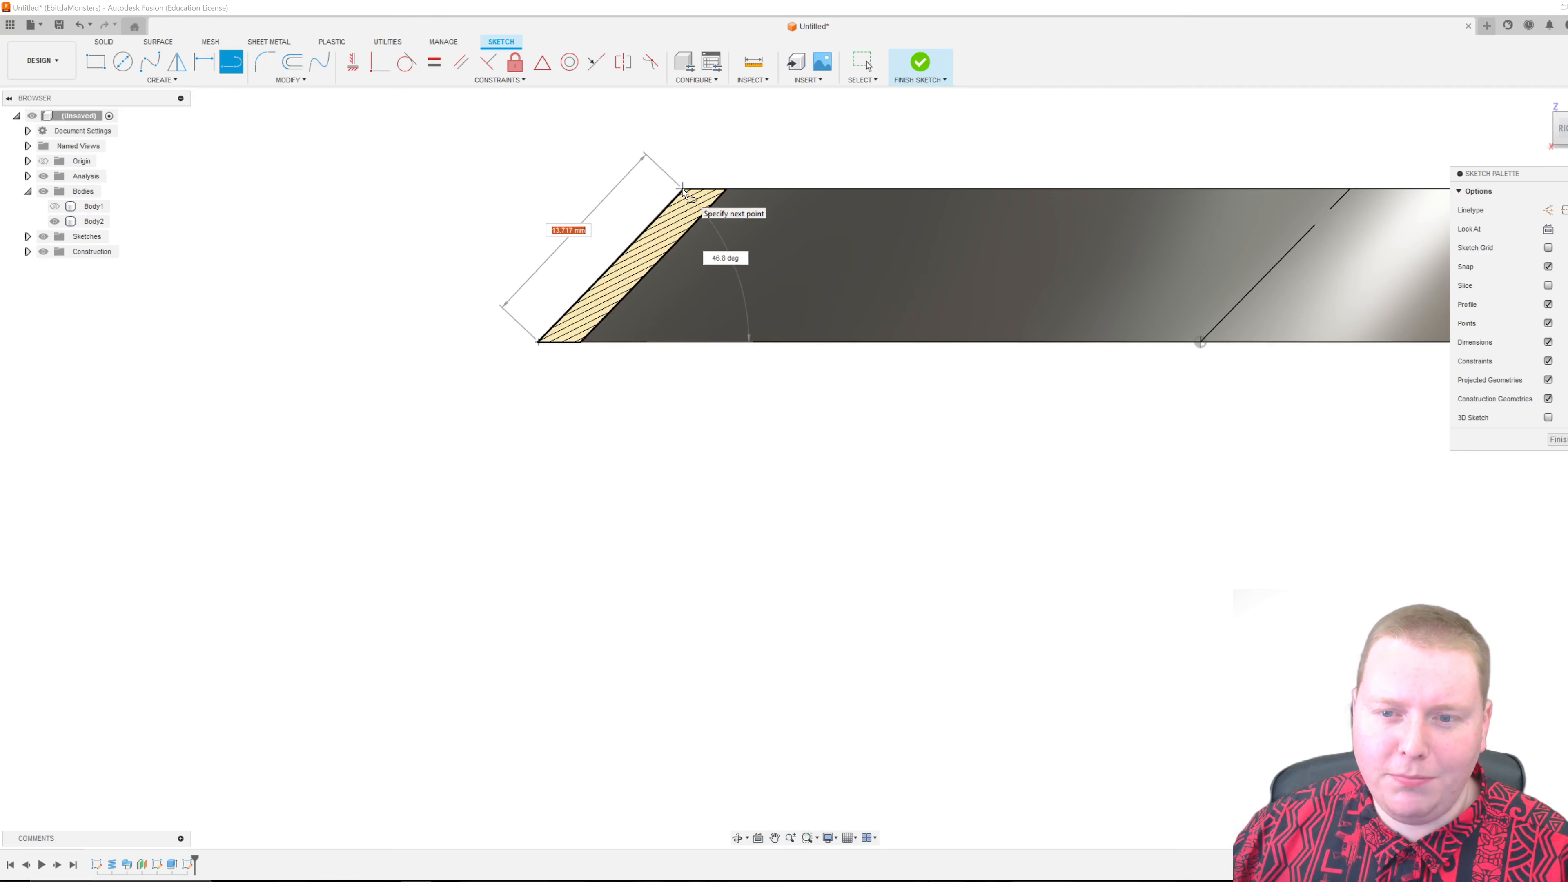
Abandon the line and undo both the check sketch and the section analysis.
key("Escape")
key("ctrl+z")
scroll(754, 280, "down", 5)
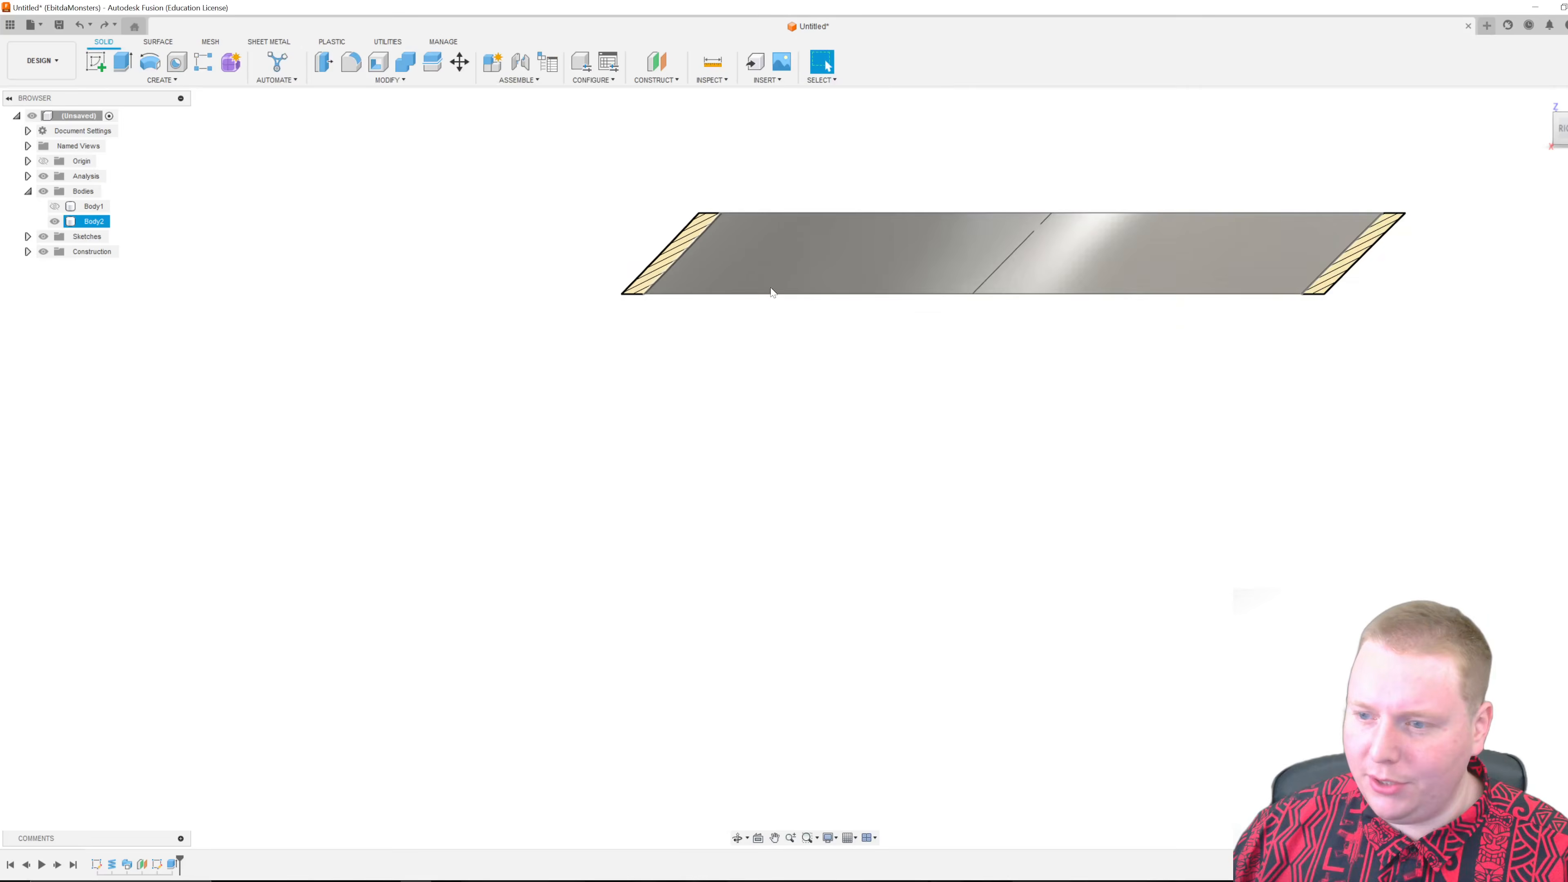
key("ctrl+z")
middle_click_drag(766, 245, 609, 283)
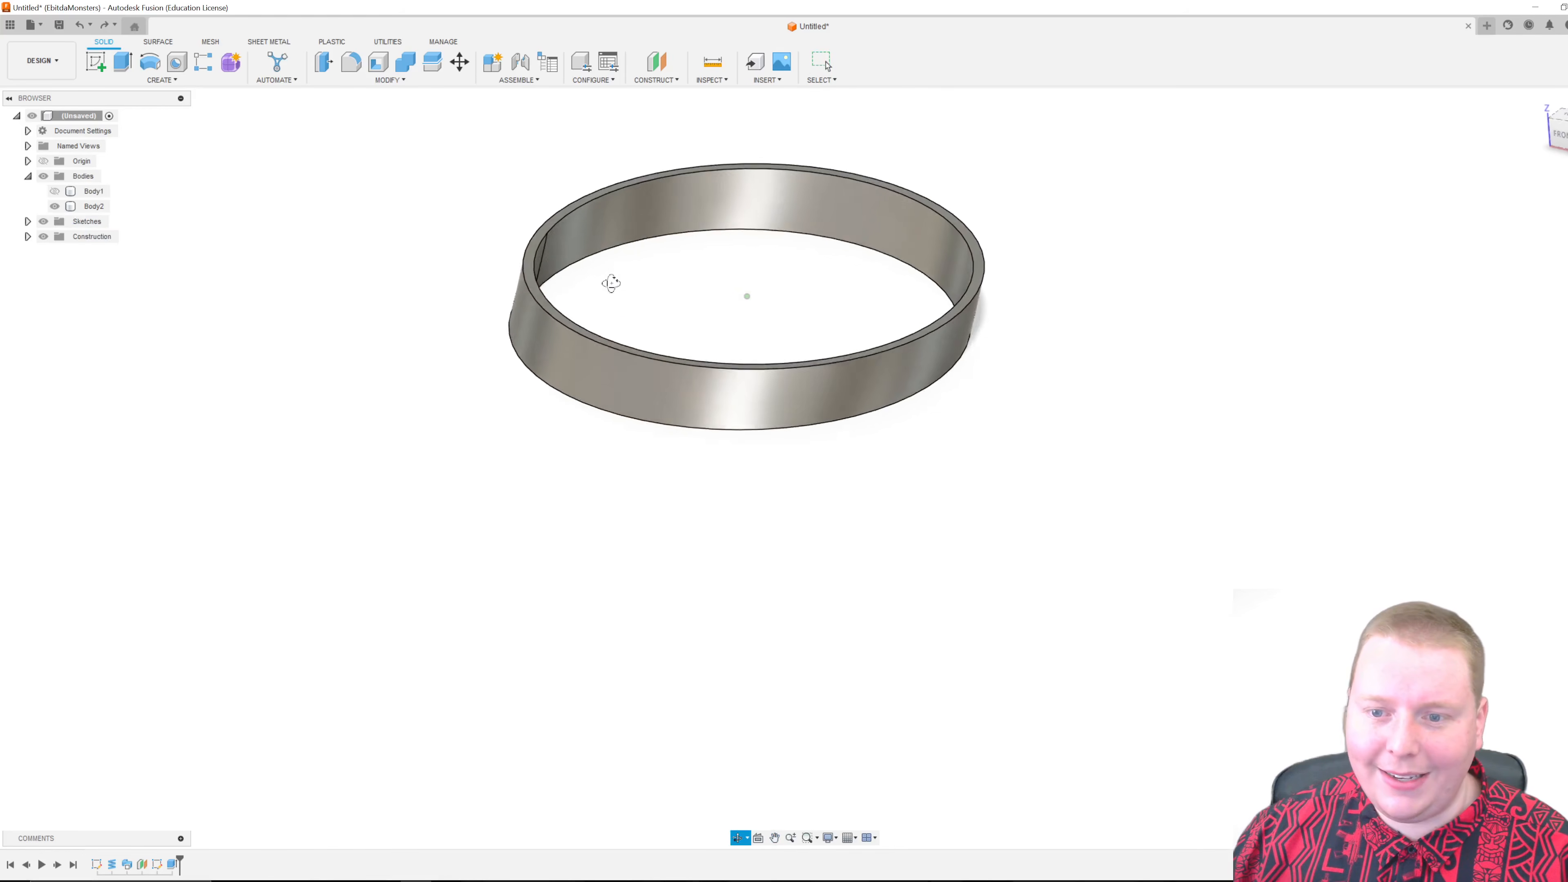
Create a full circular pattern of the ring body around the vertical origin axis with a quantity of 5.
left_click(161, 80)
mouse_move(148, 334)
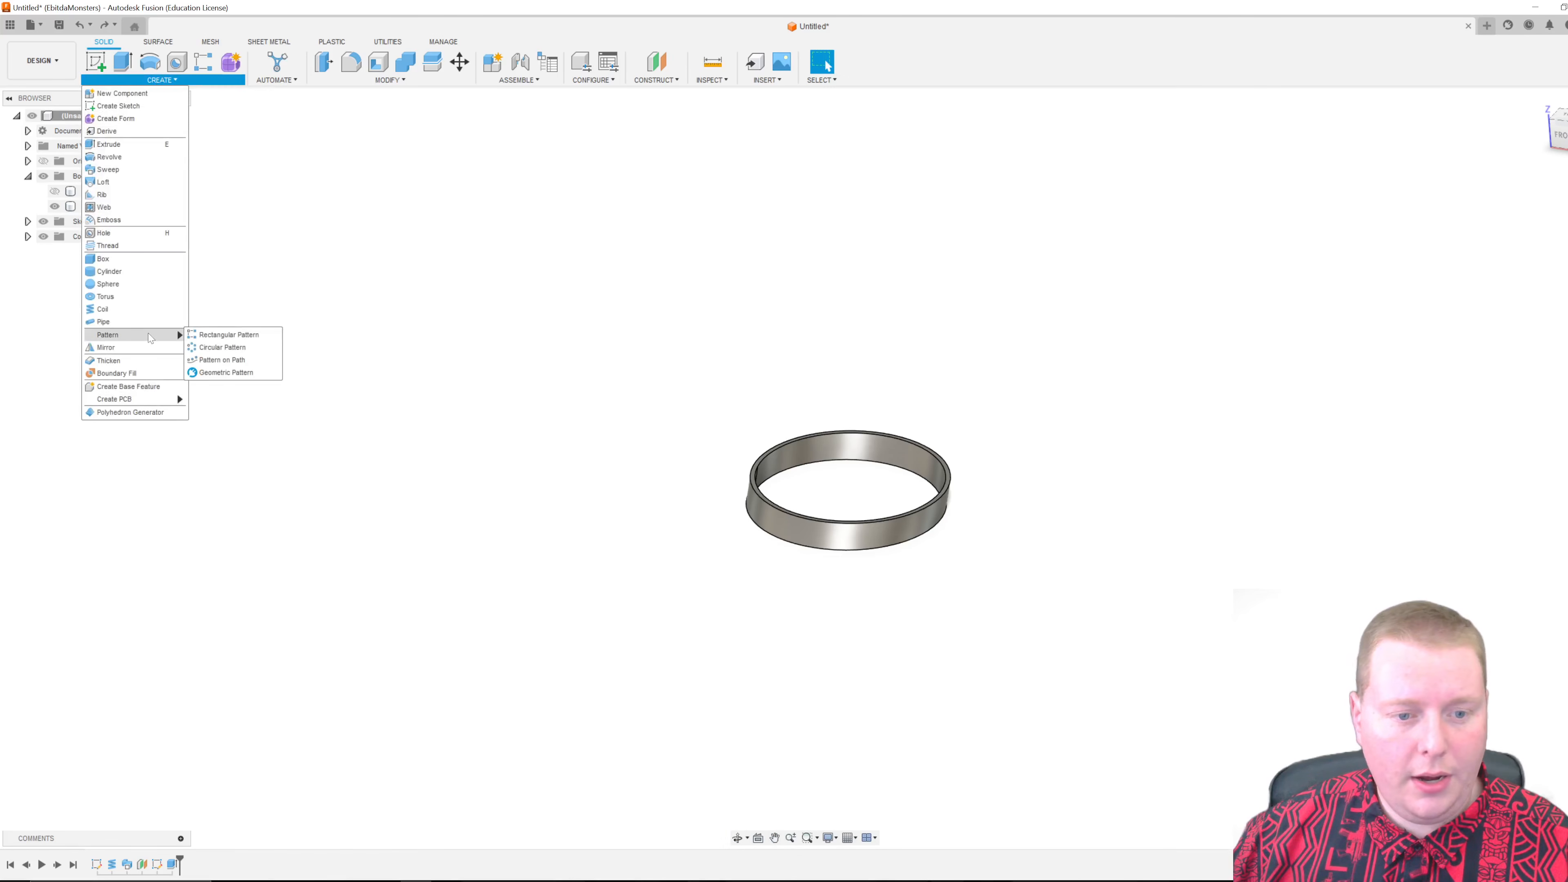
left_click(226, 349)
left_click(1534, 209)
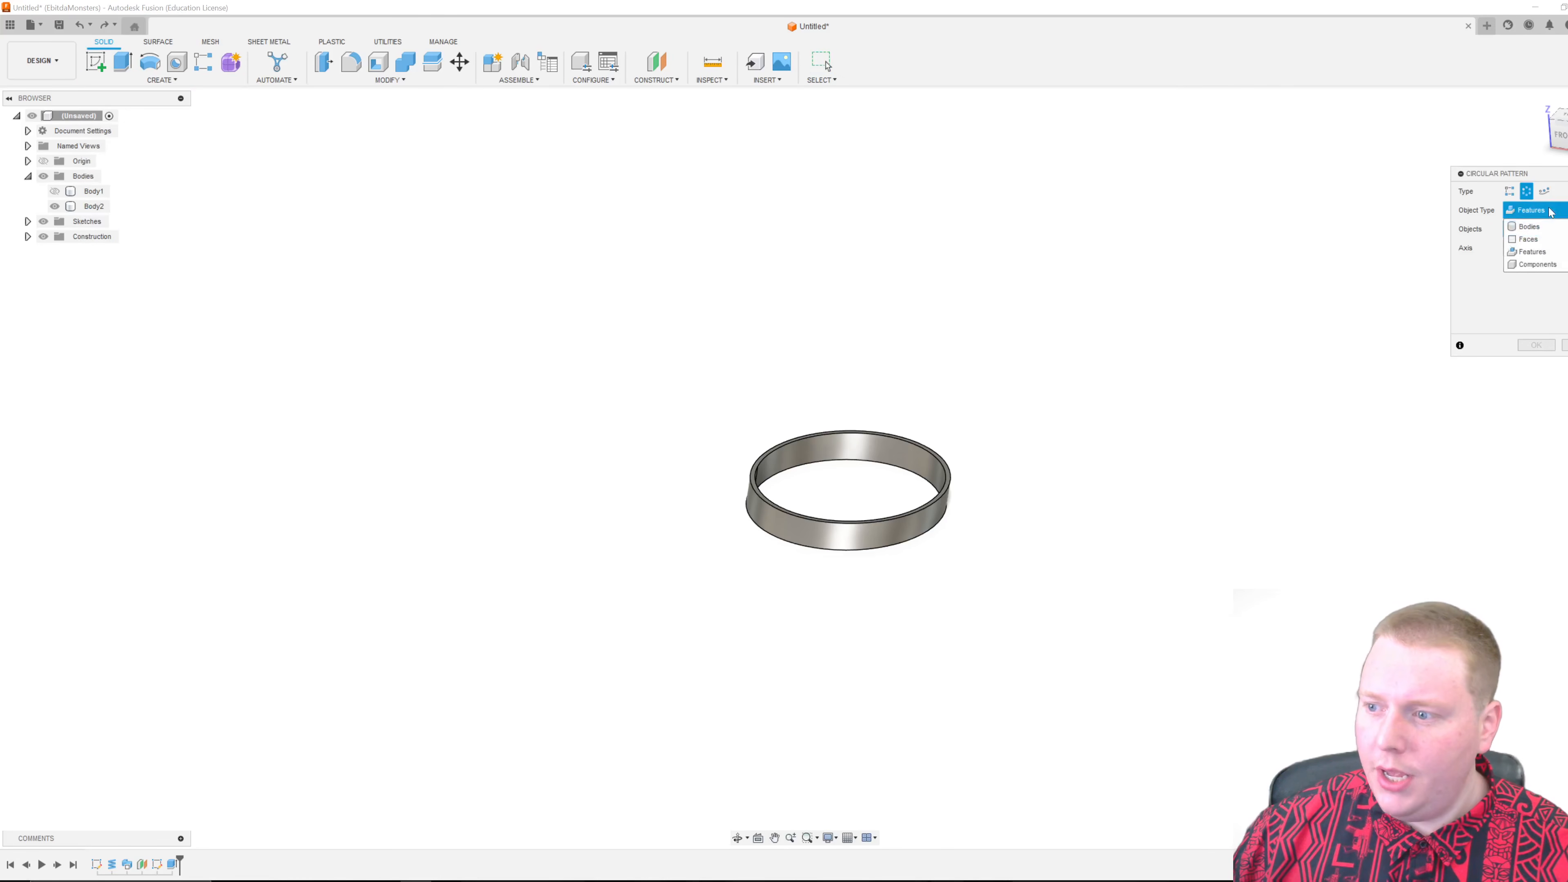
left_click(1529, 226)
left_click(941, 494)
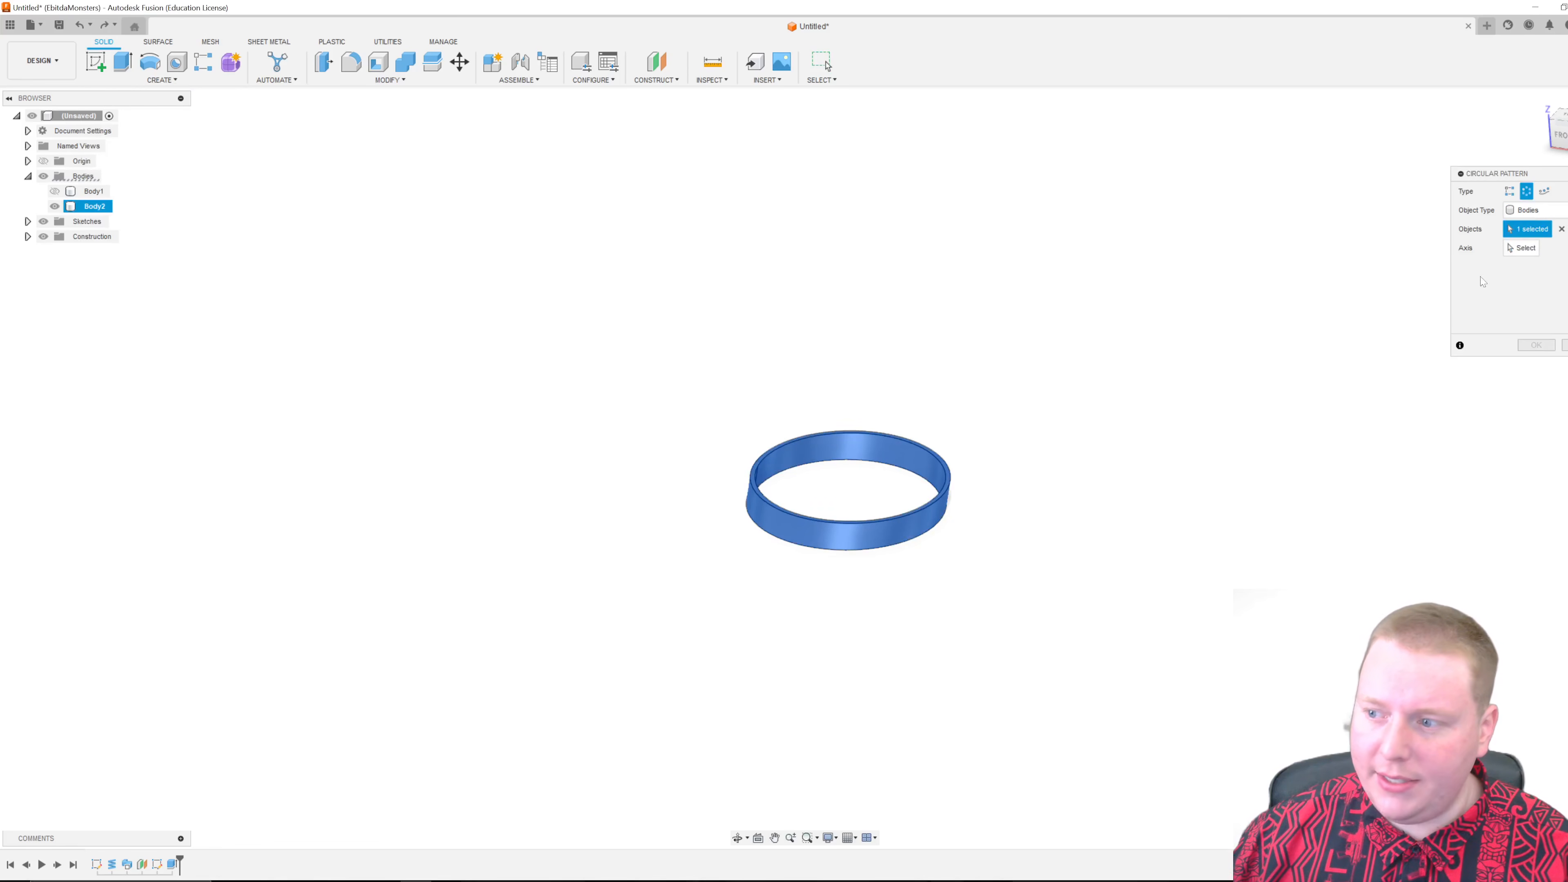
left_click(1517, 248)
left_click(701, 470)
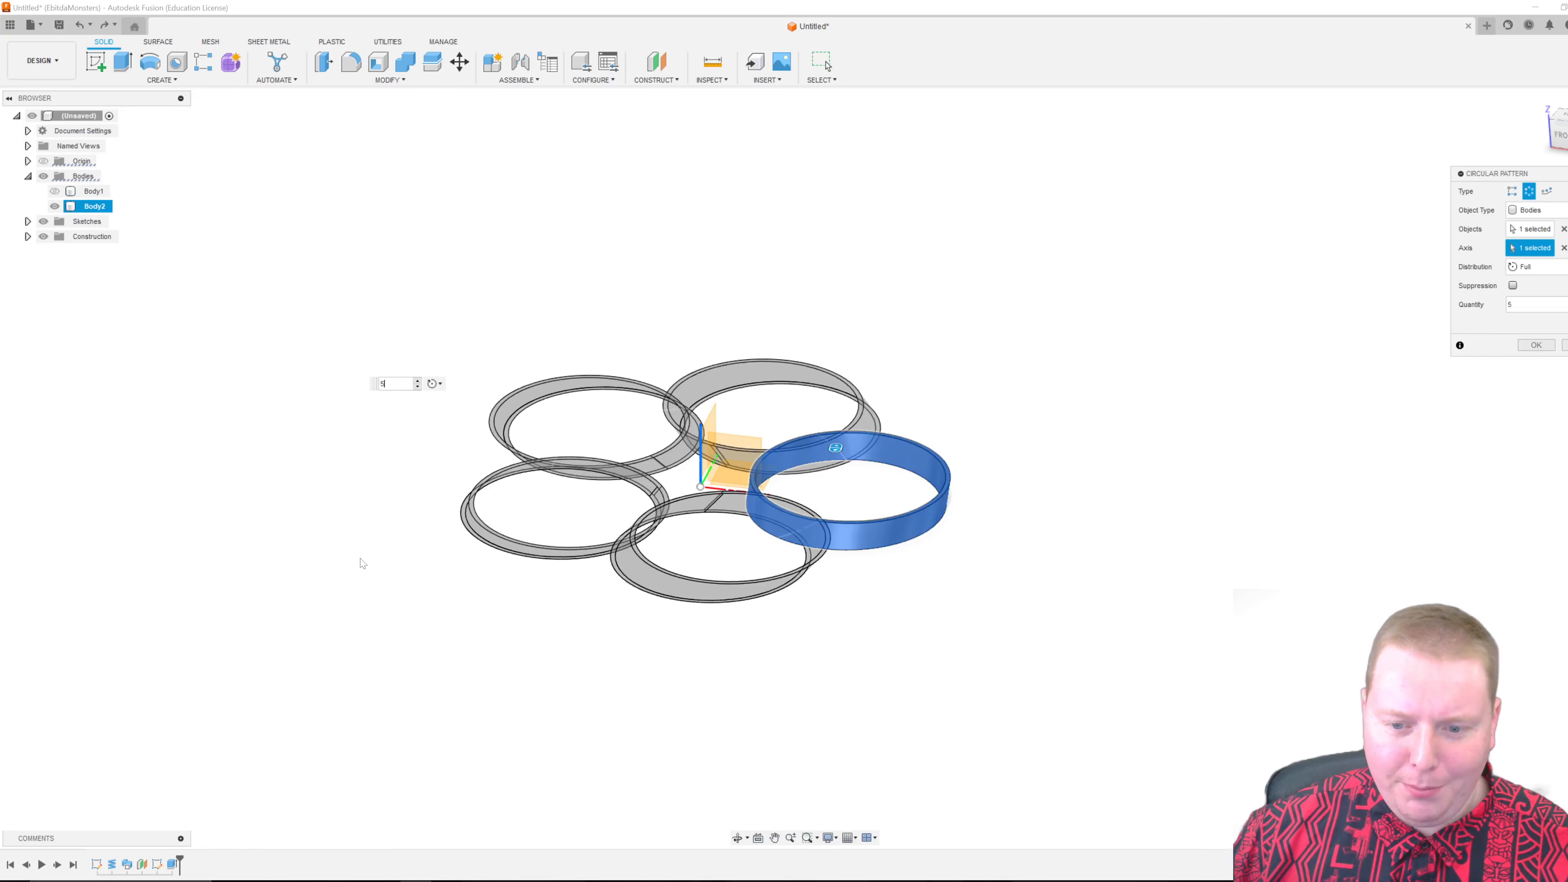
key("Return")
middle_click_drag(633, 651, 715, 675, "shift")
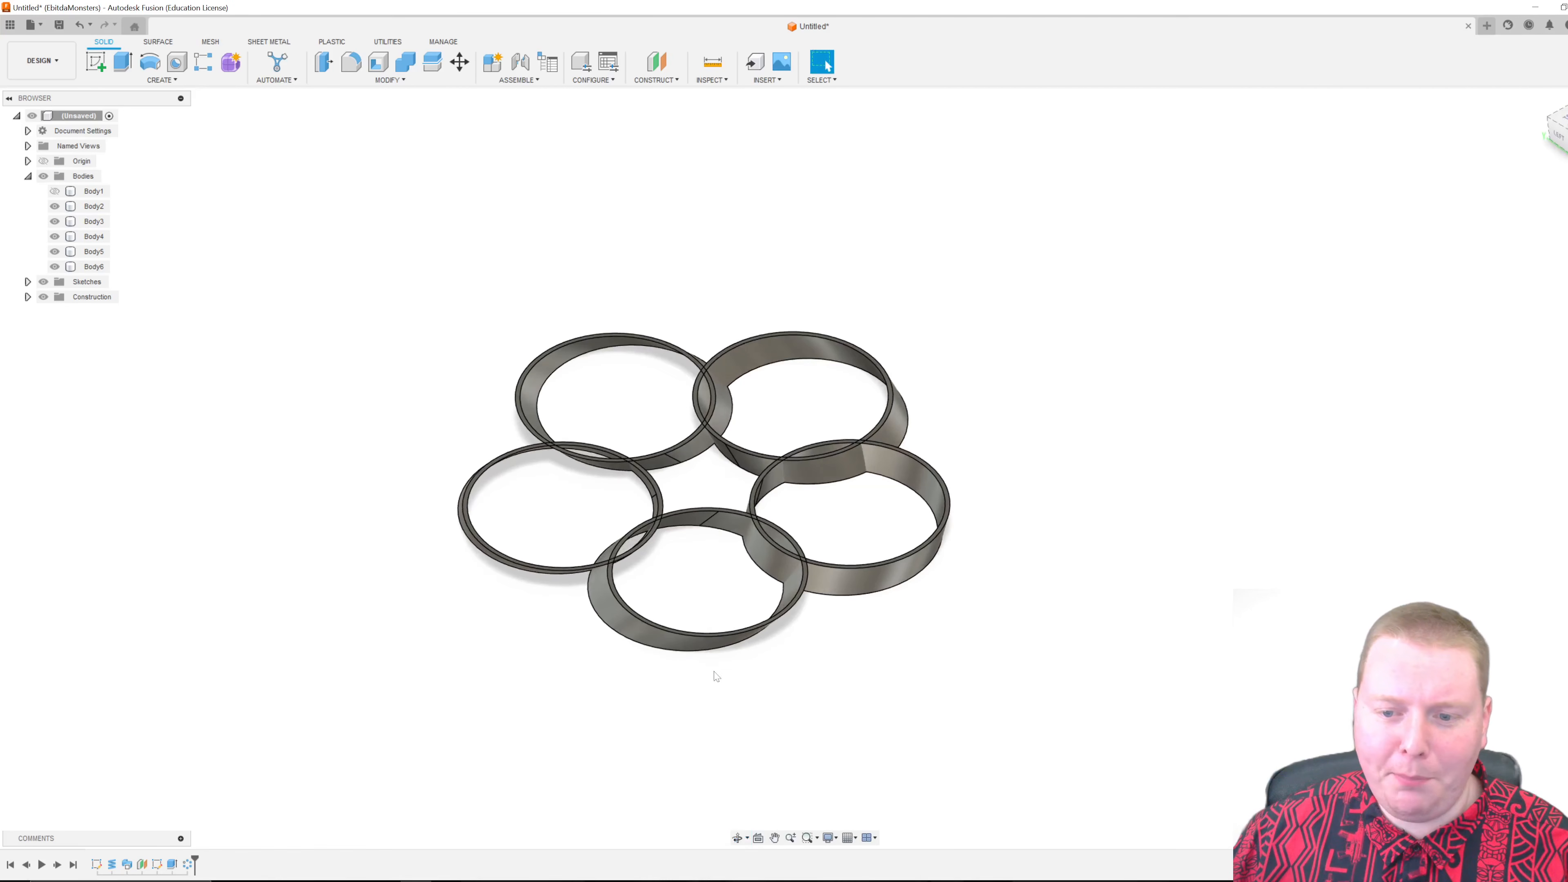
Combine the five patterned ring bodies into one body with the Join operation.
left_click(402, 63)
left_click(93, 206)
left_click(92, 221)
left_click(86, 237)
left_click(87, 252)
left_click(87, 266)
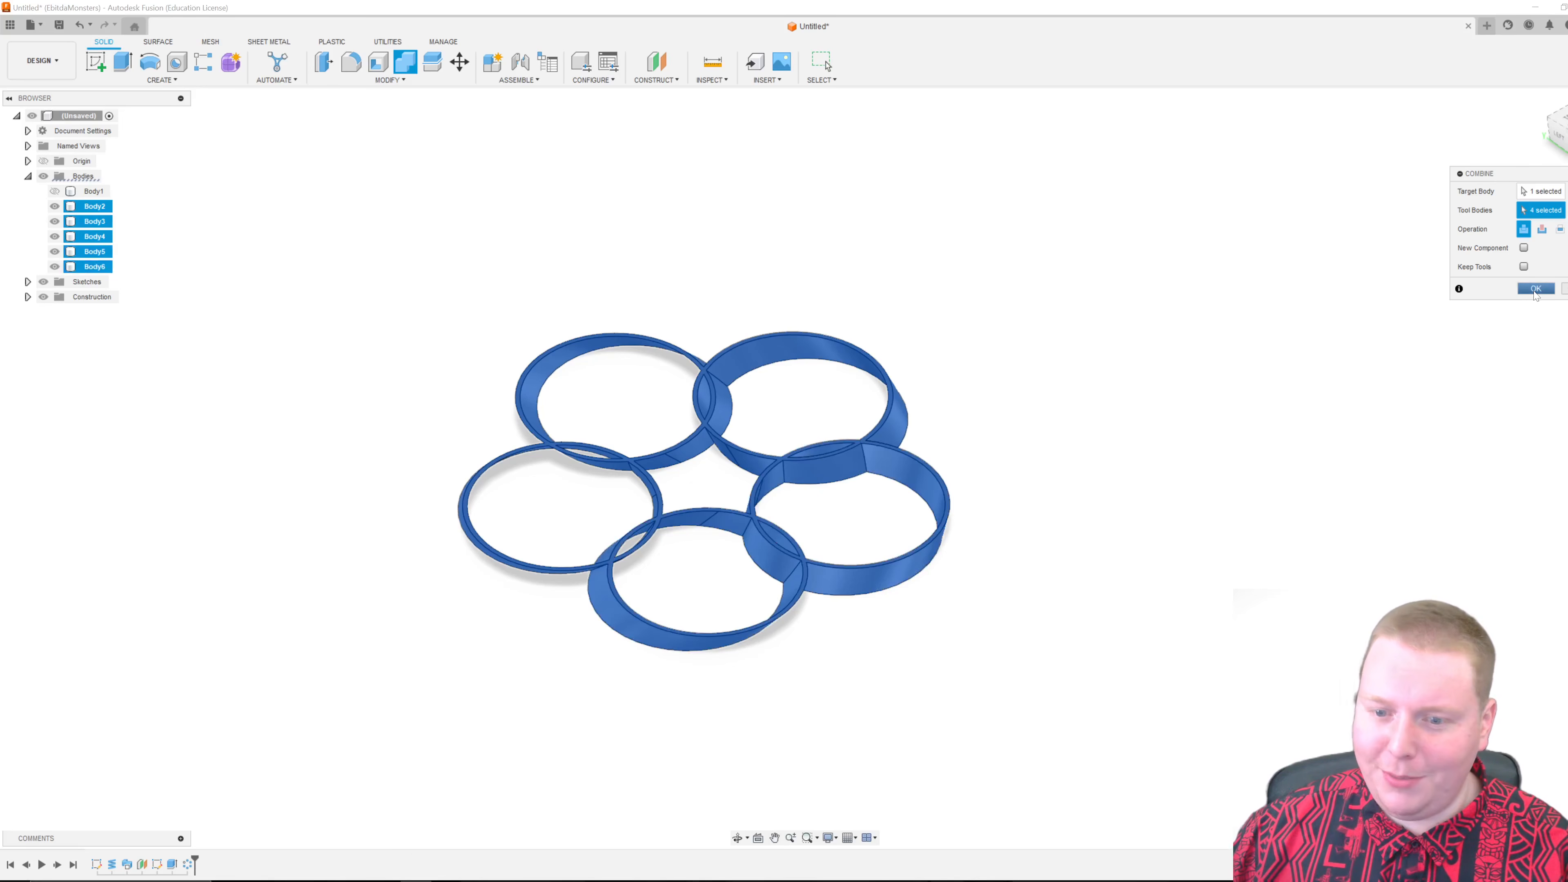
left_click(1535, 289)
Set the MinorDiameter user parameter to 120 mm.
left_click(390, 80)
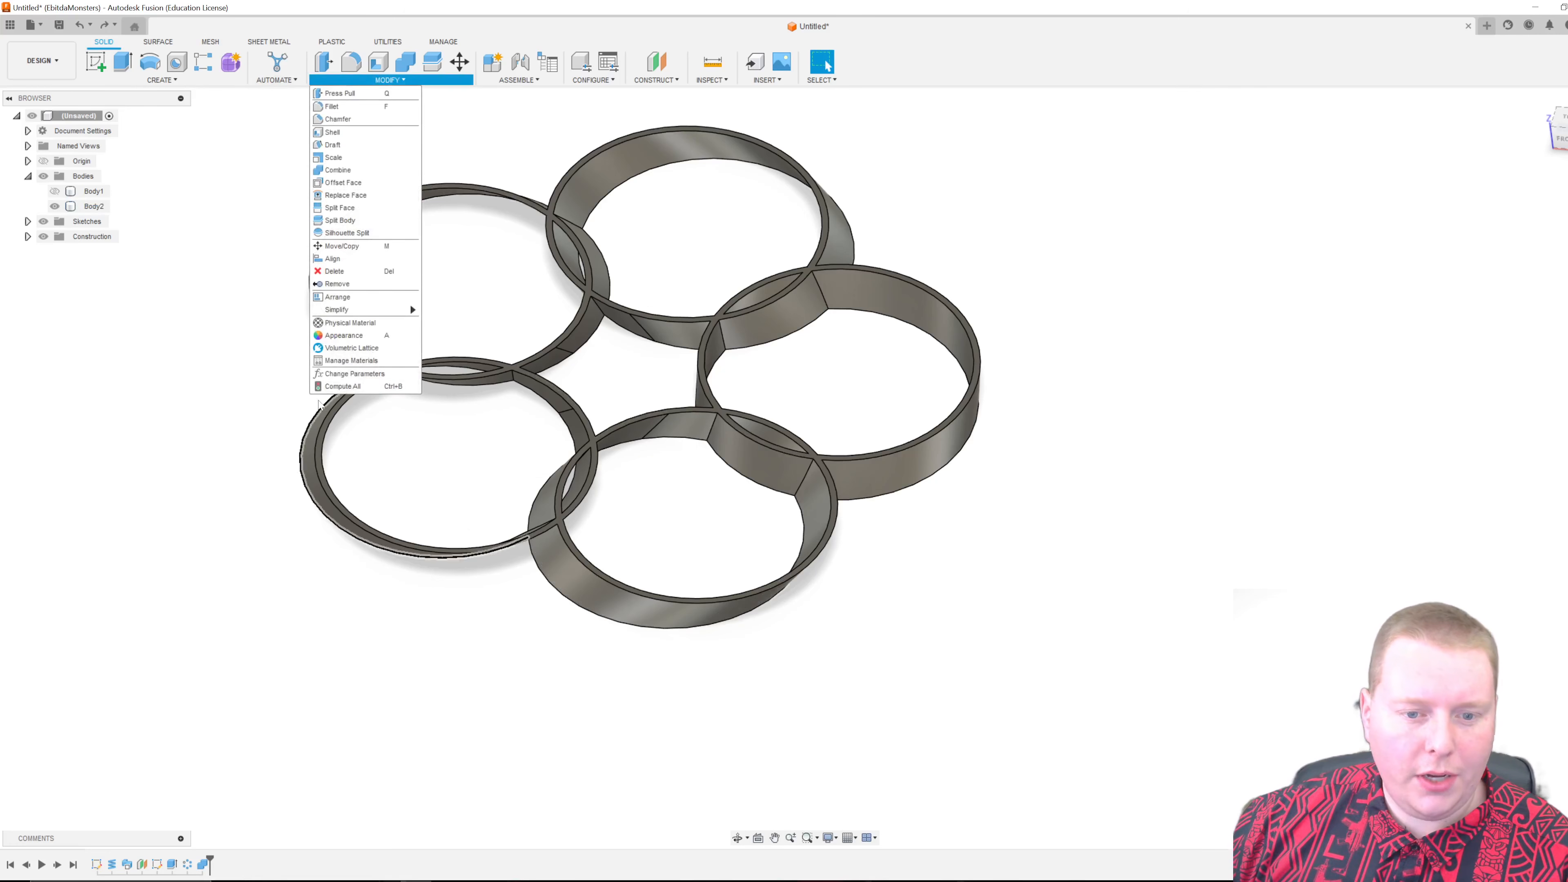
left_click(345, 374)
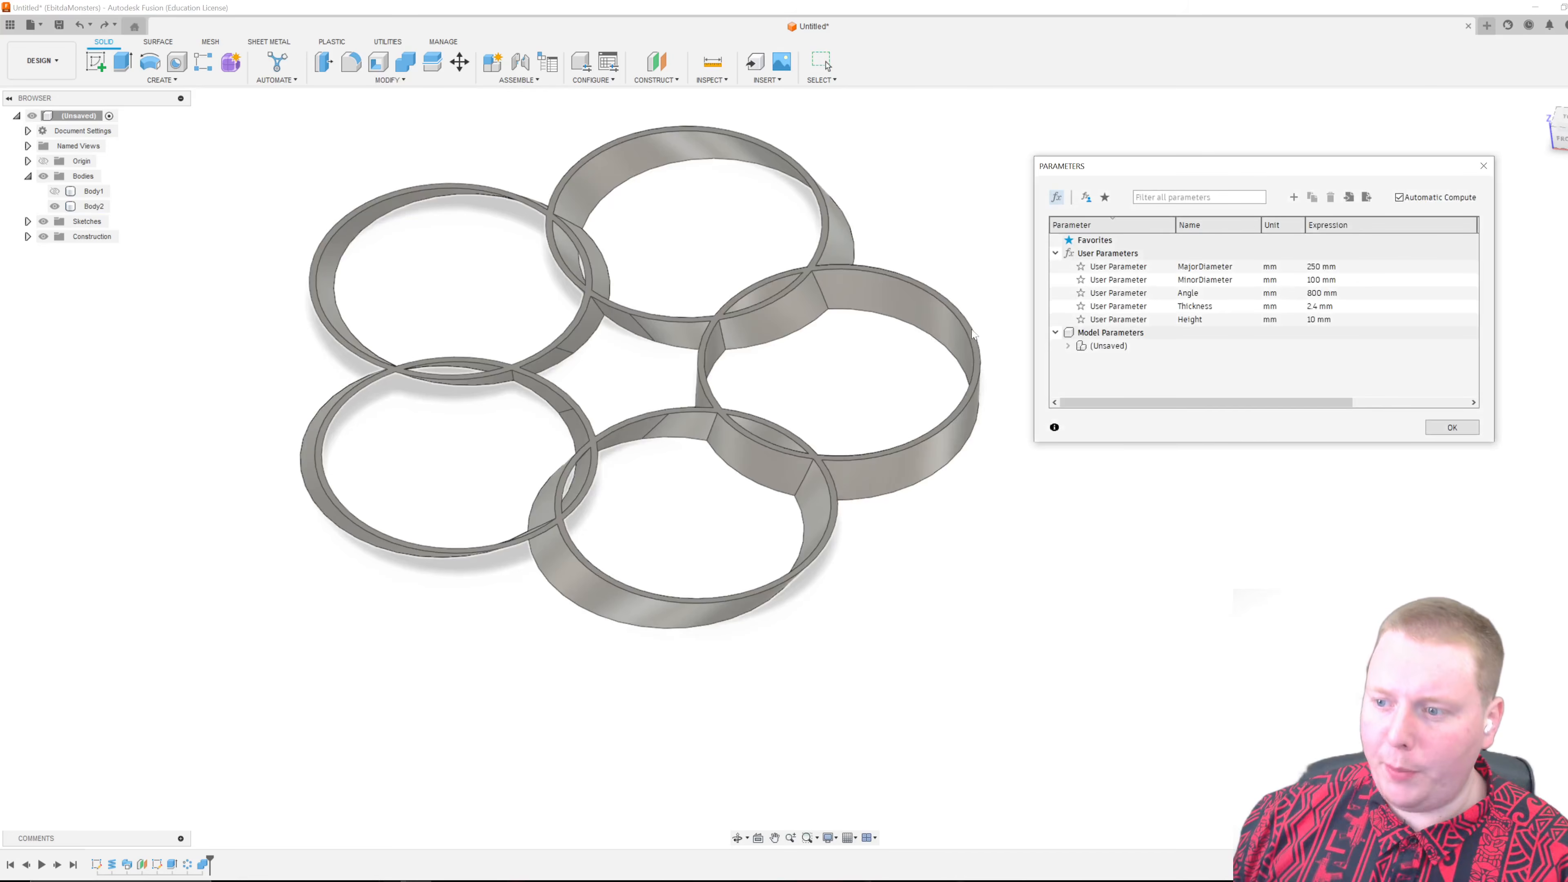
left_click_drag(1298, 174, 1313, 160)
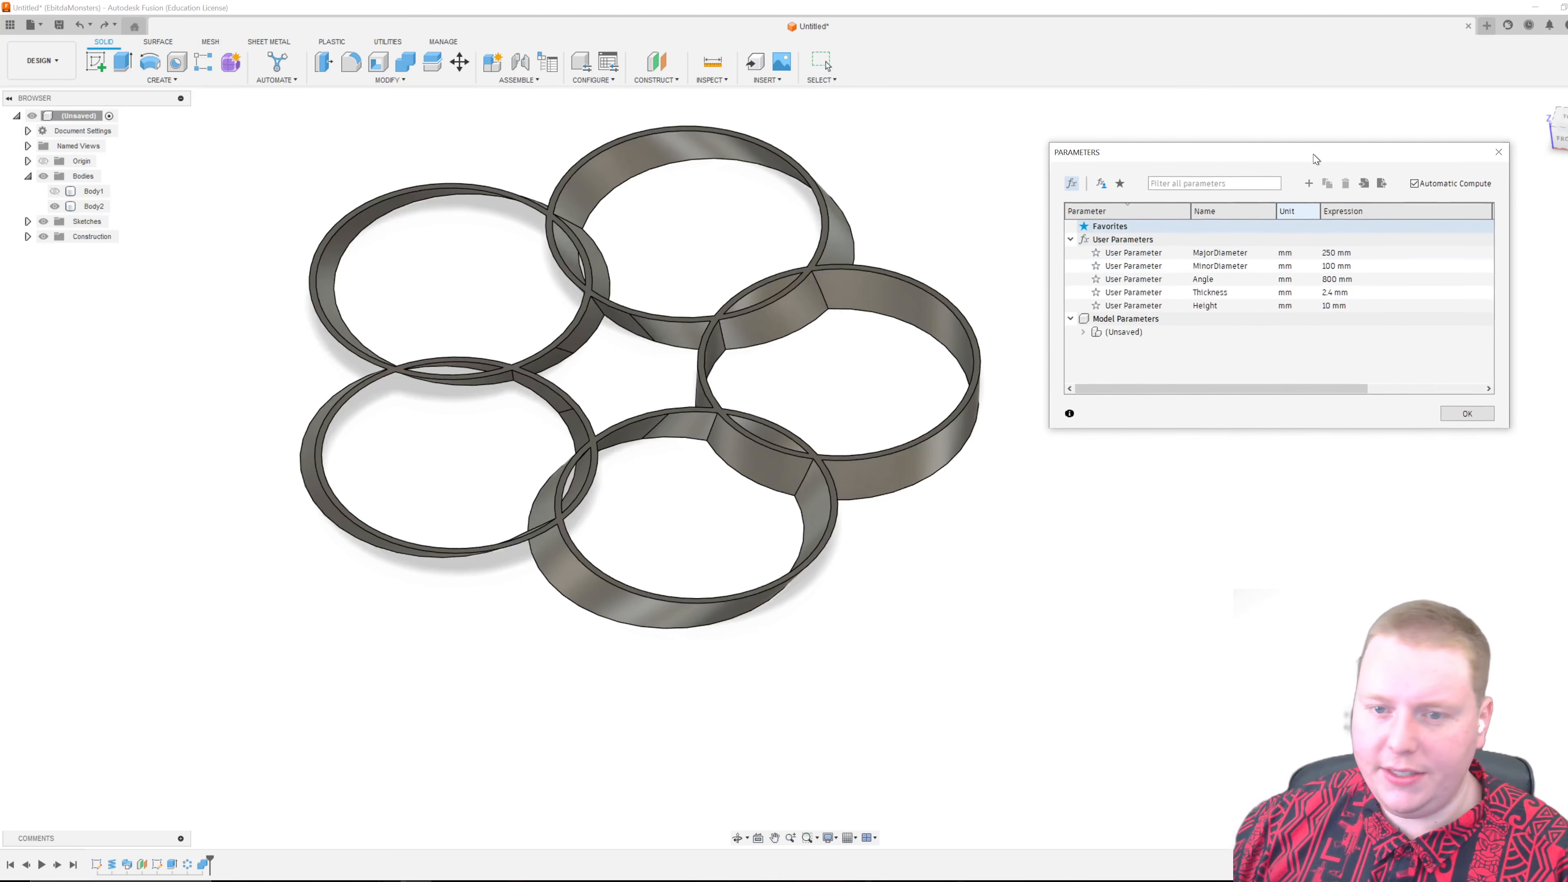
left_click(1357, 269)
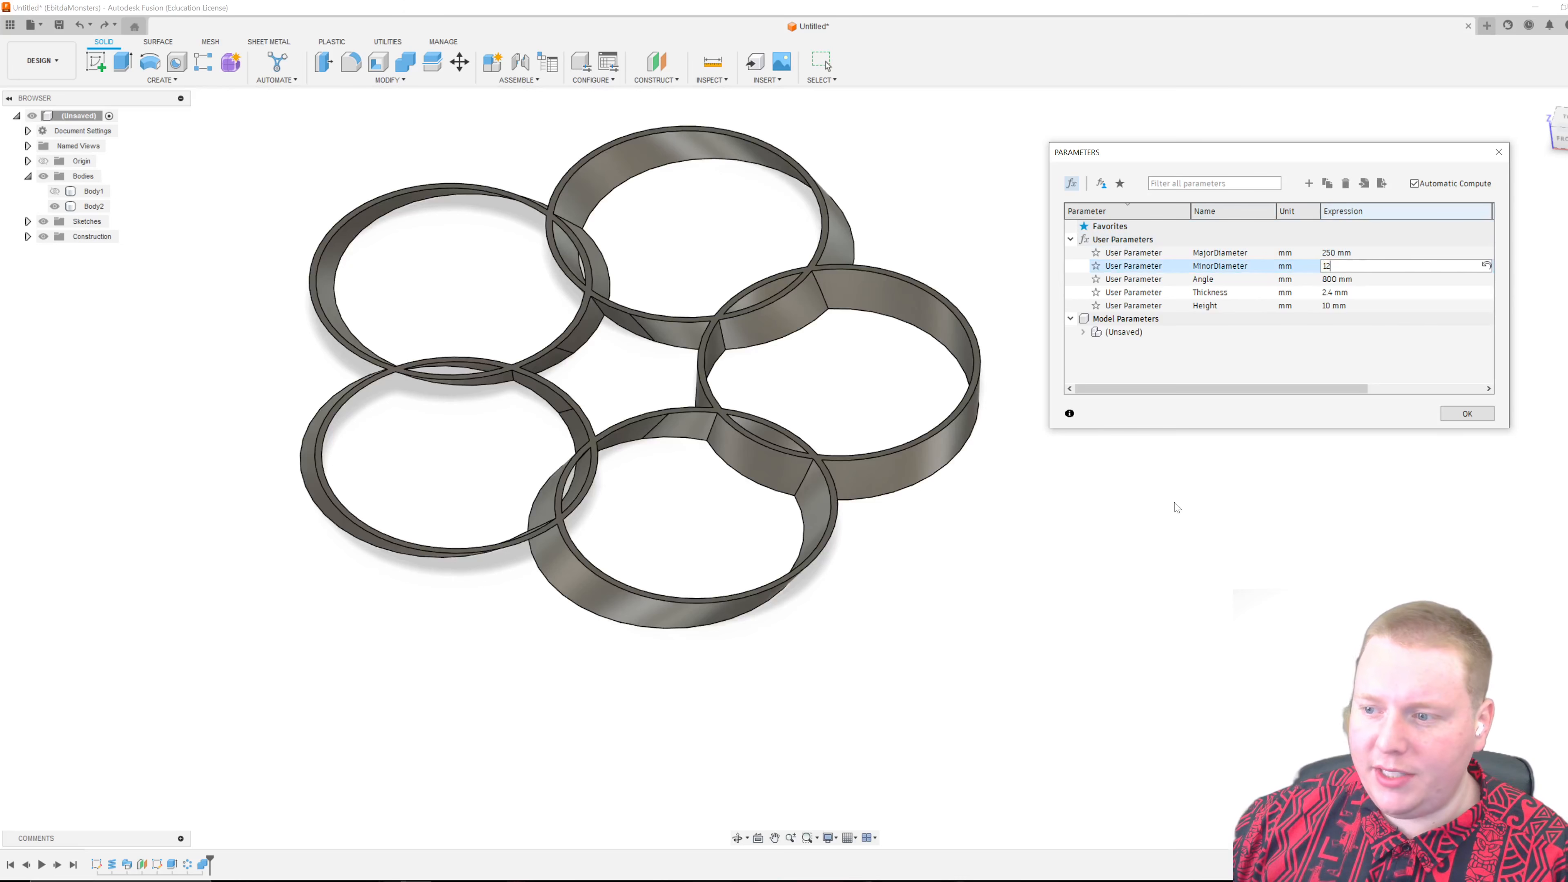
key("Tab")
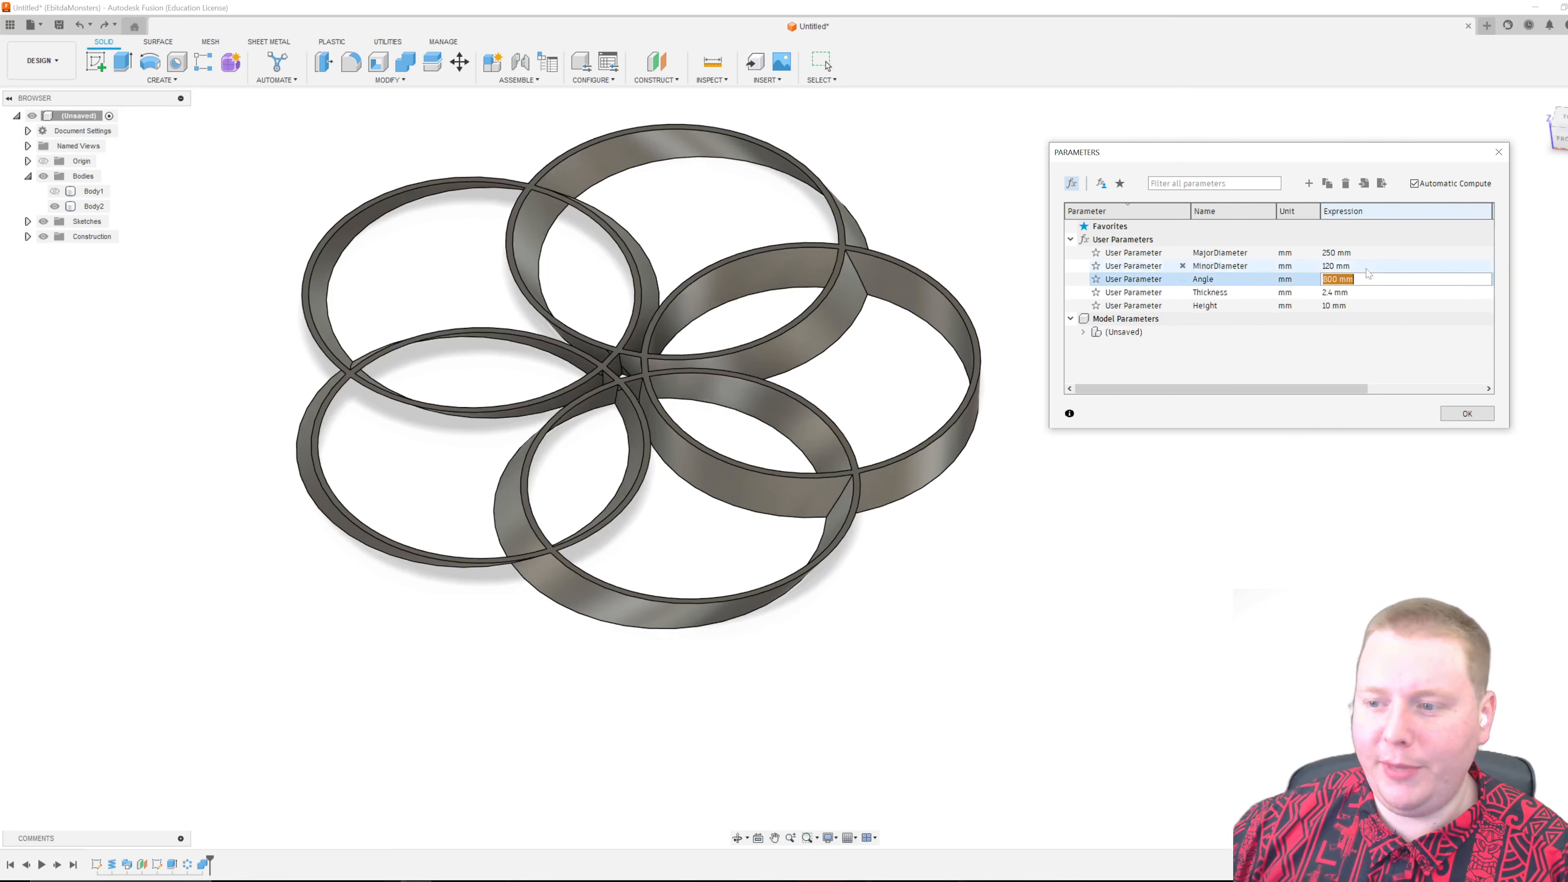
Set the Angle user parameter to 400 mm and view the steeper slant of the rings.
middle_click_drag(1025, 532, 943, 461, "shift")
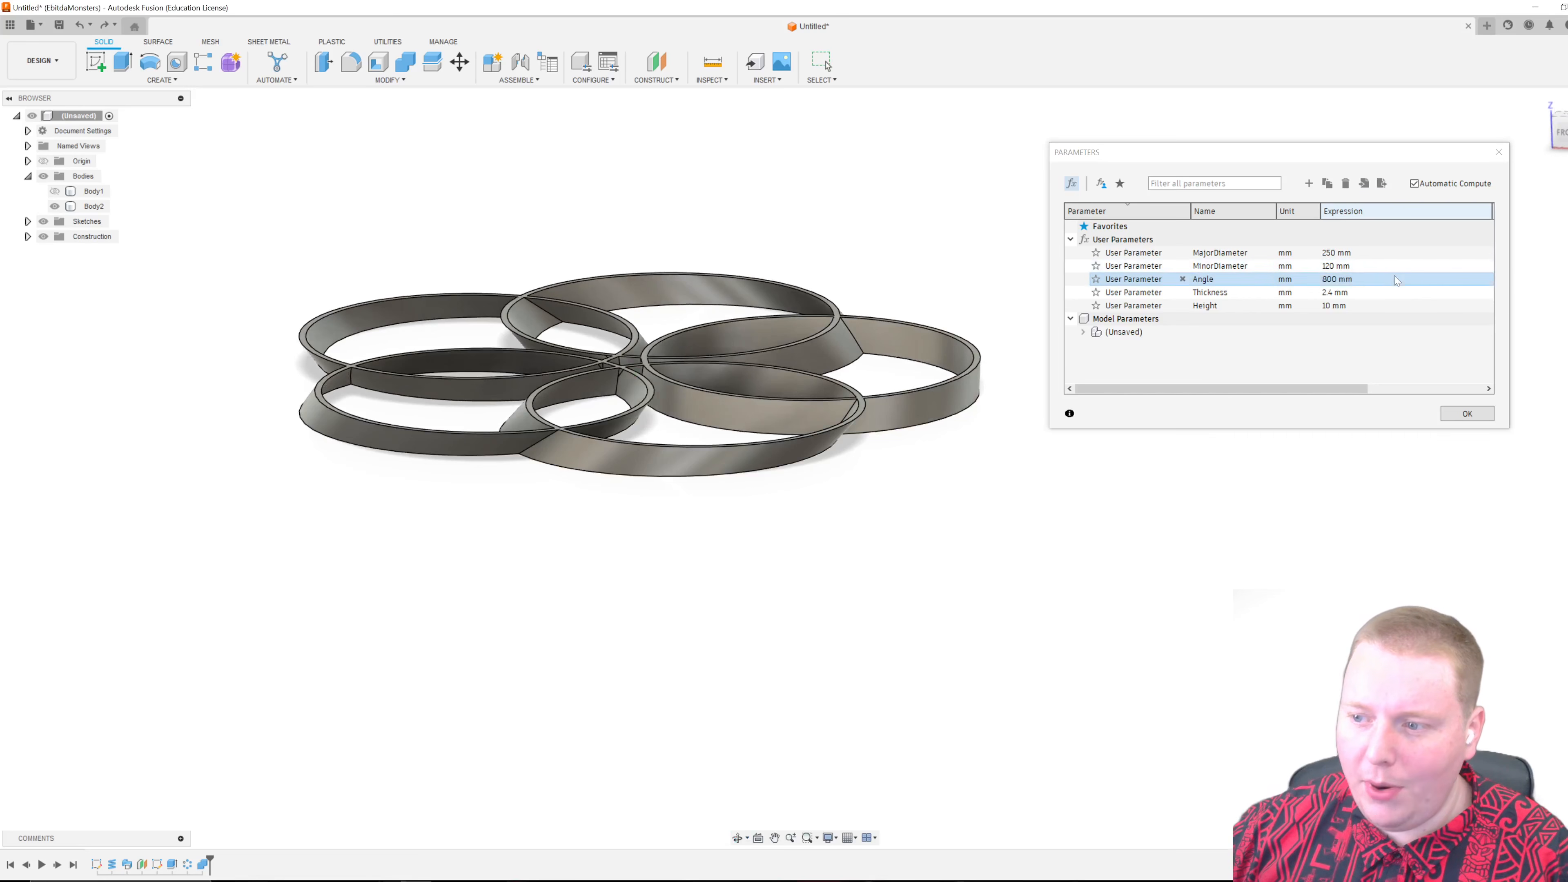
left_click(1351, 278)
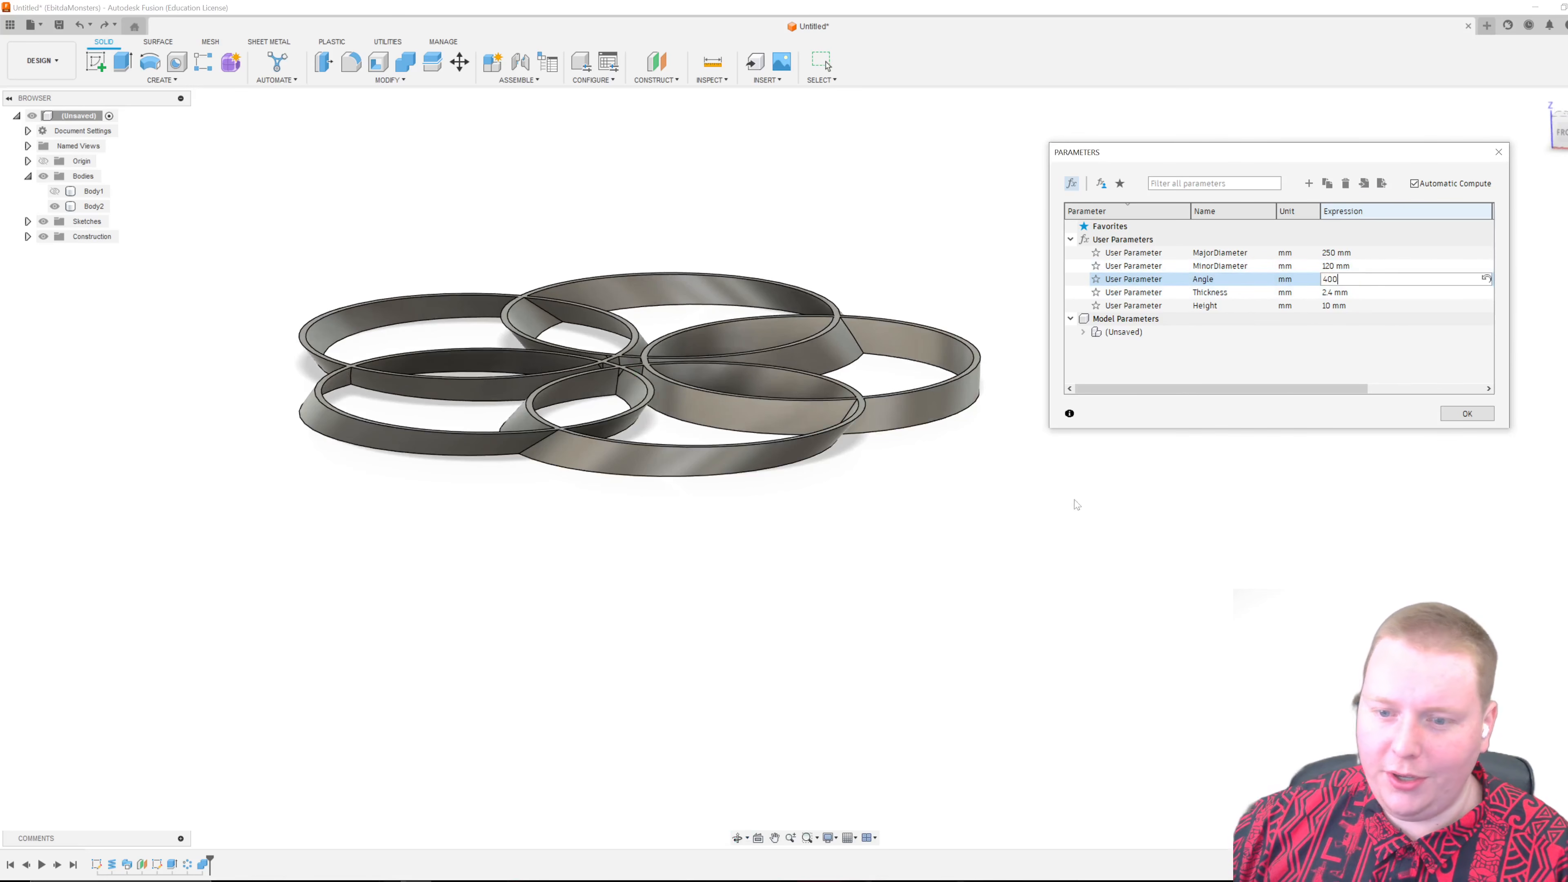
type("400")
key("Tab")
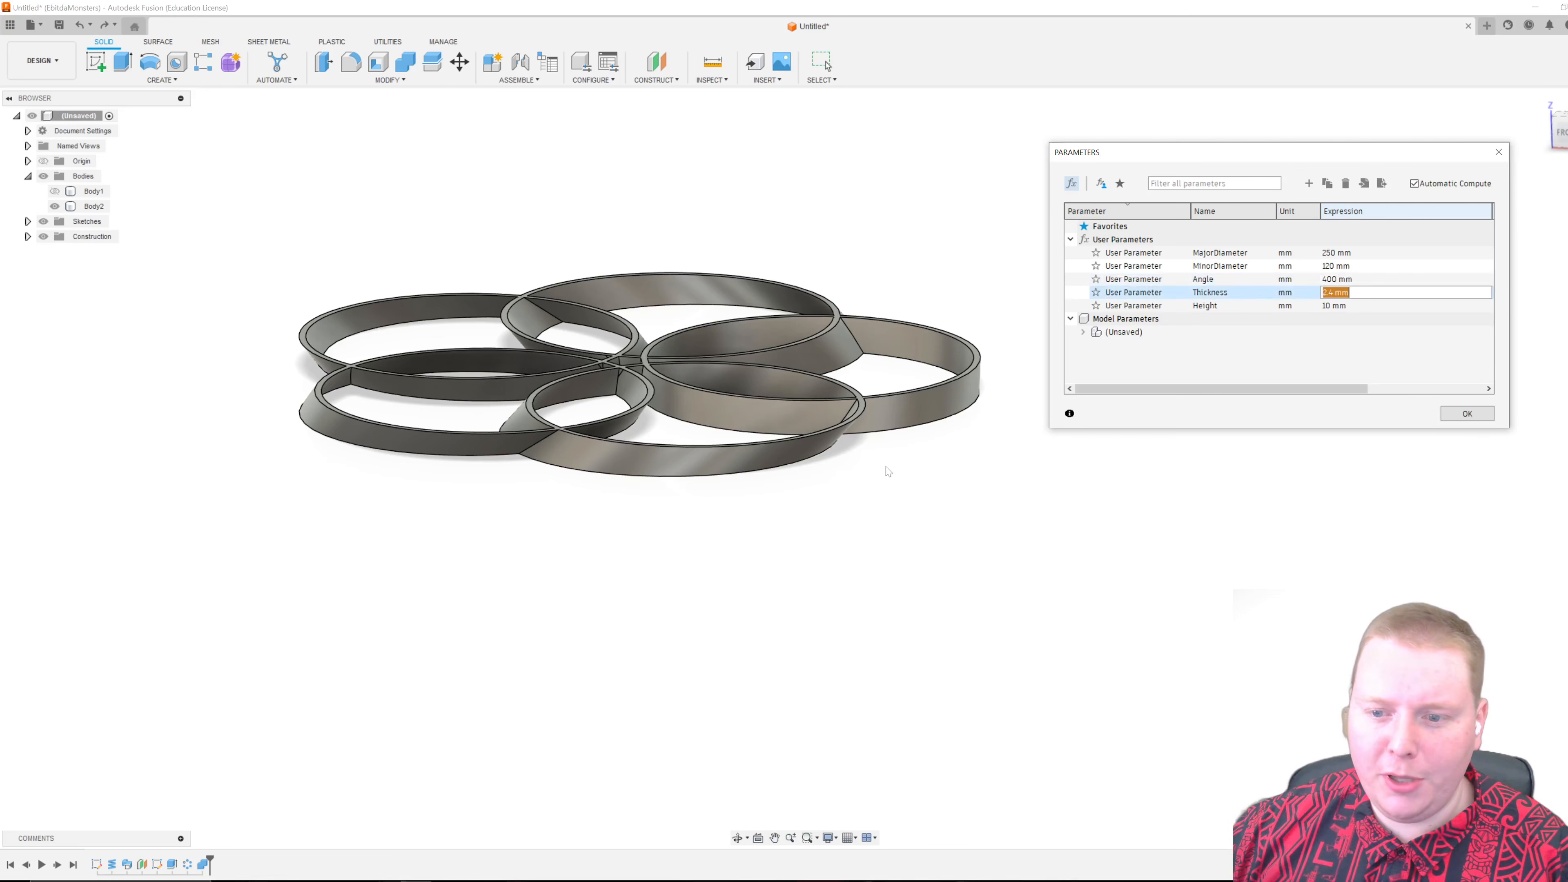
mouse_move(920, 456)
middle_mouse_down("shift")
mouse_move(959, 443)
mouse_move(929, 460)
middle_mouse_up("shift")
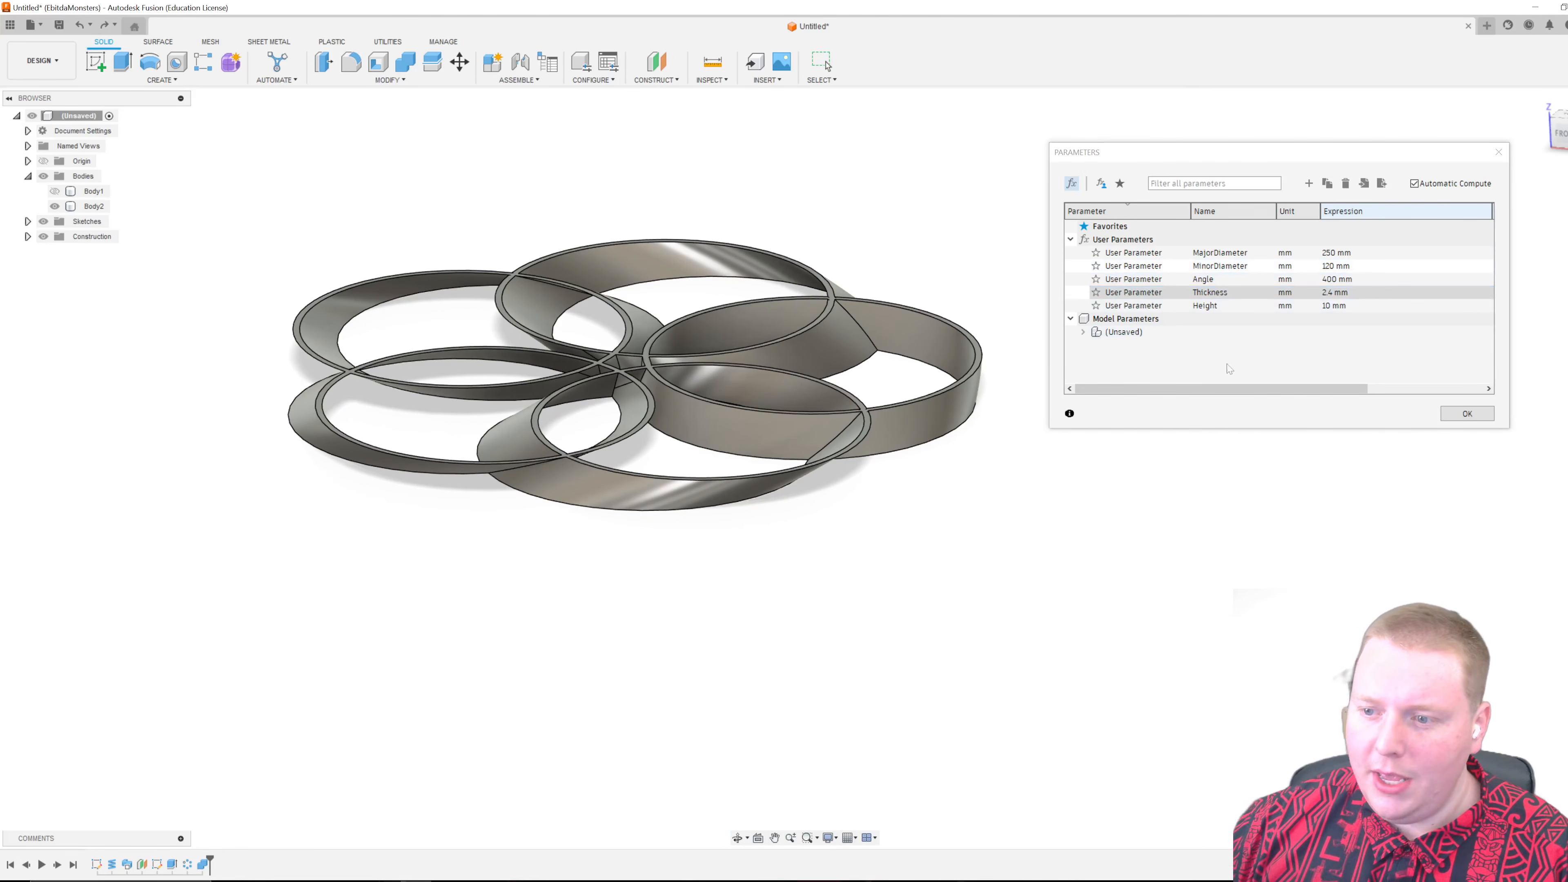